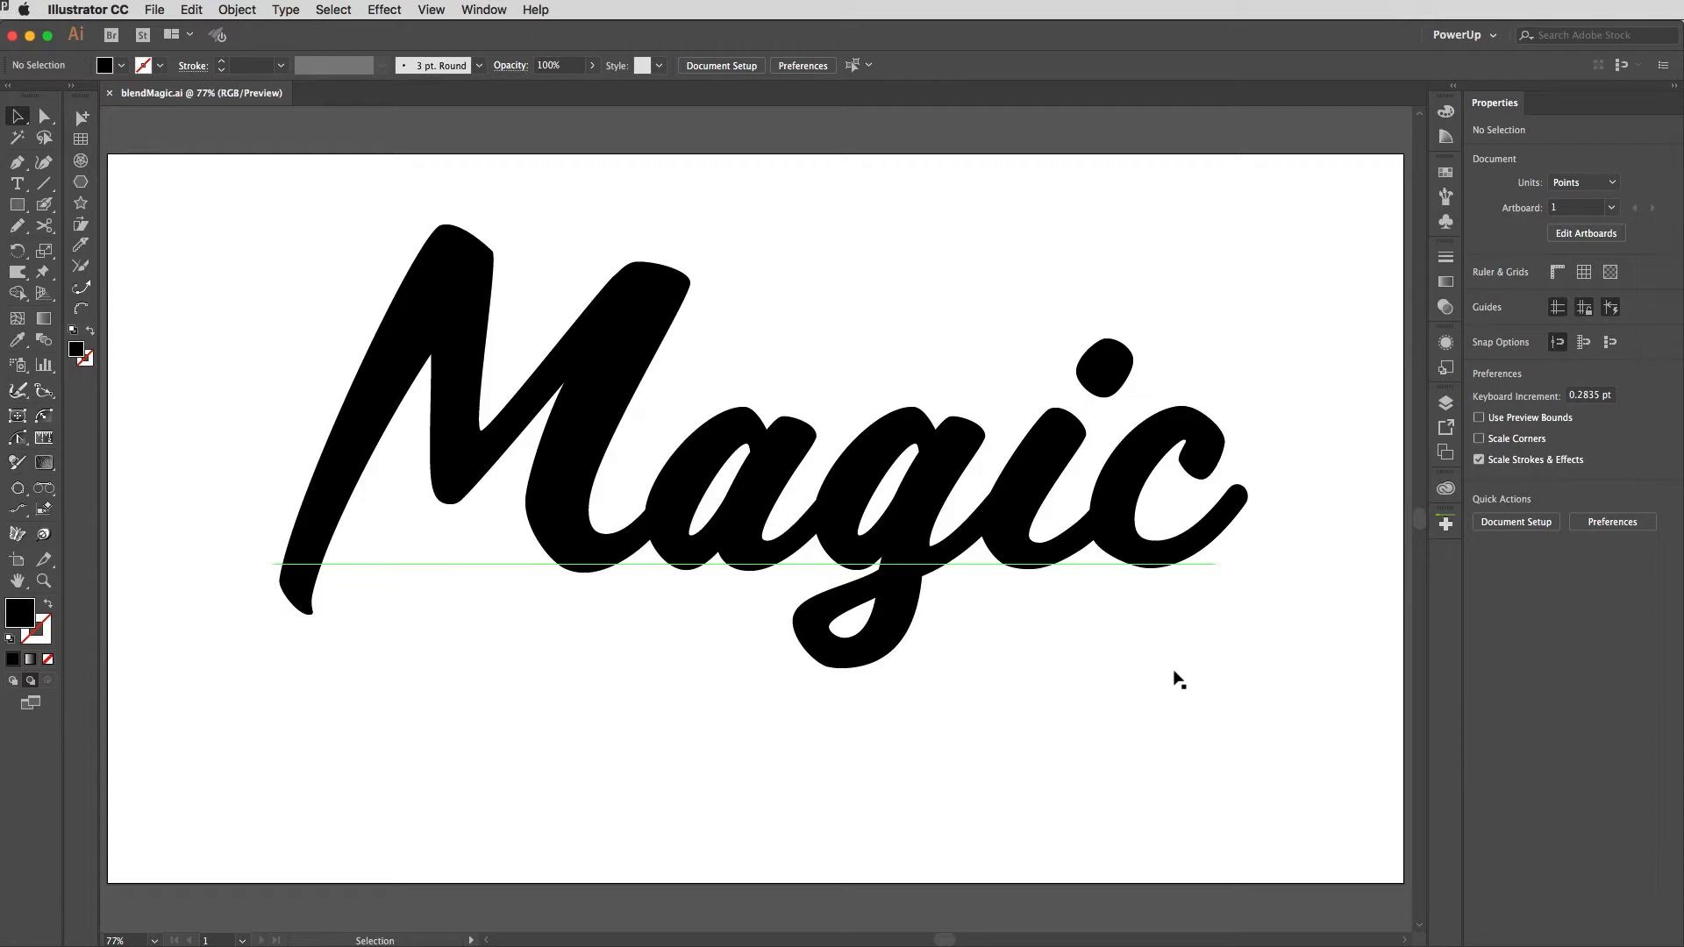
Step: Convert the 'Magic' text to outlines and unite the letters into a single compound shape
left_click(1131, 487)
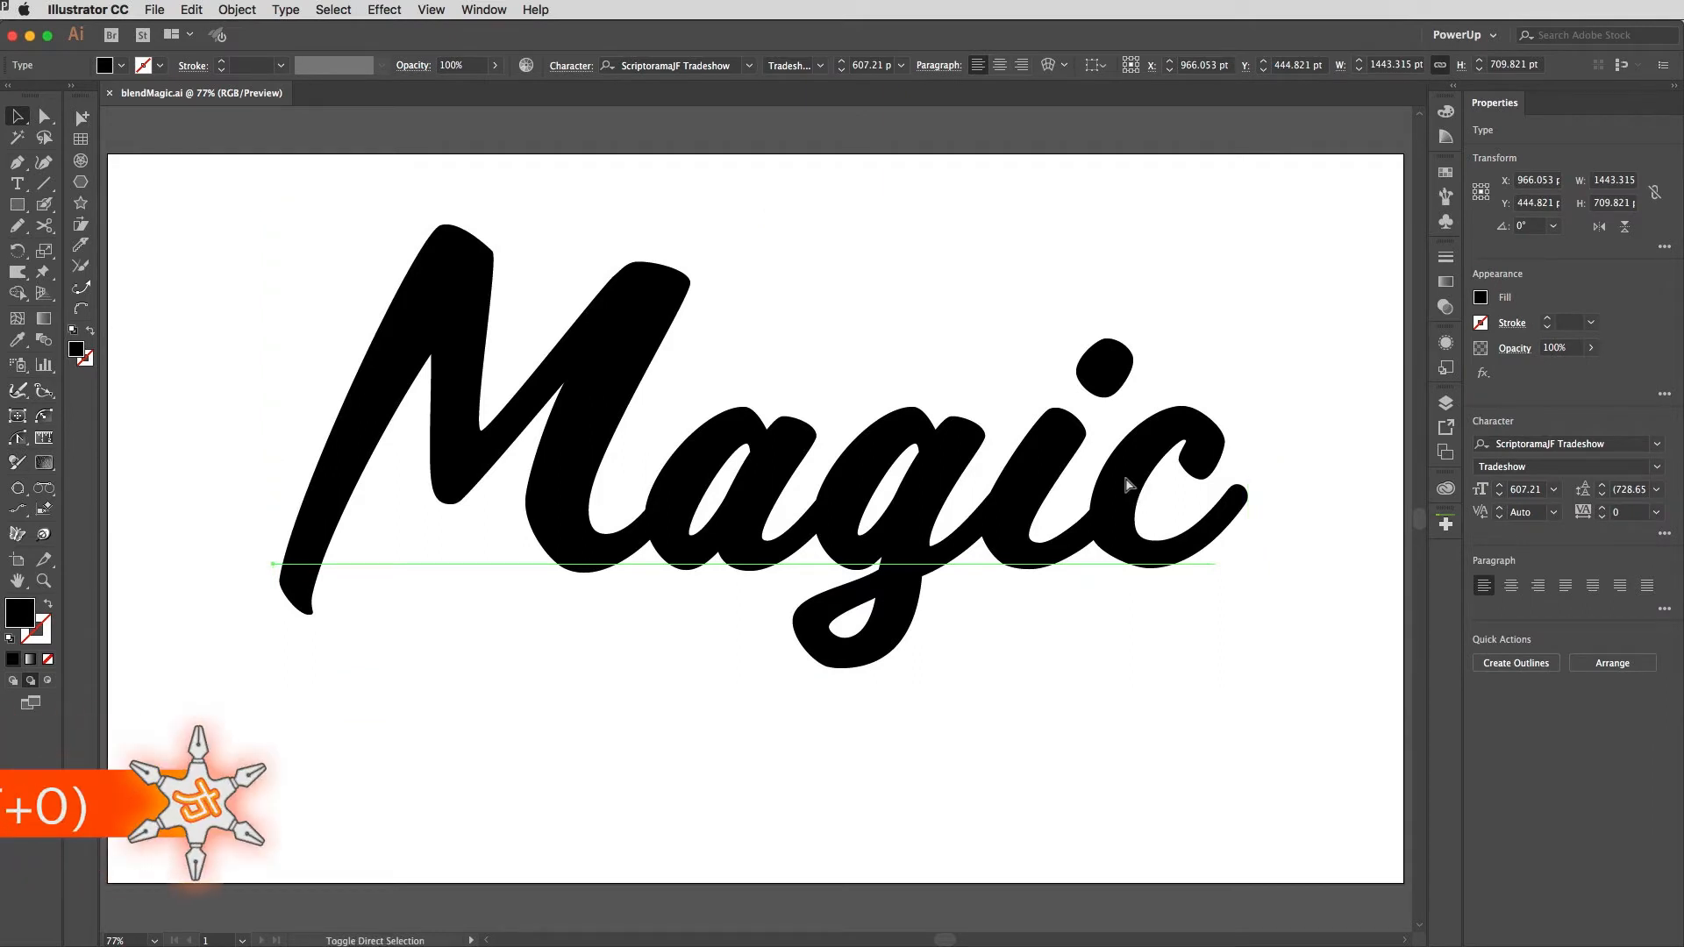
key("super+shift+o")
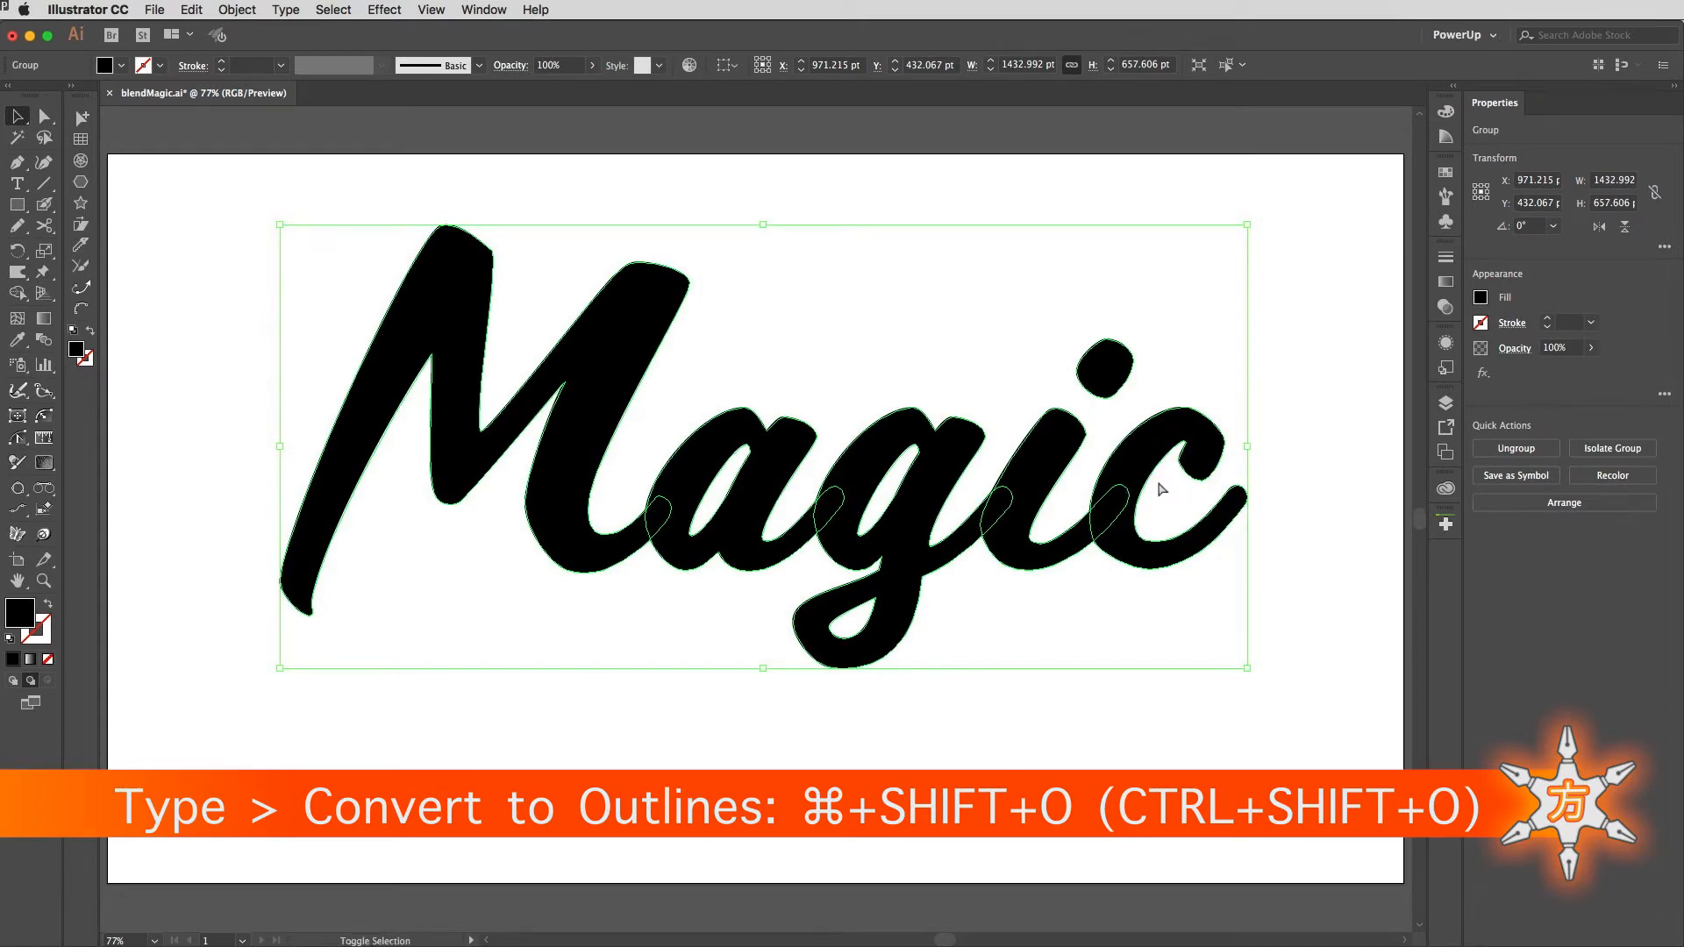
key("super+8")
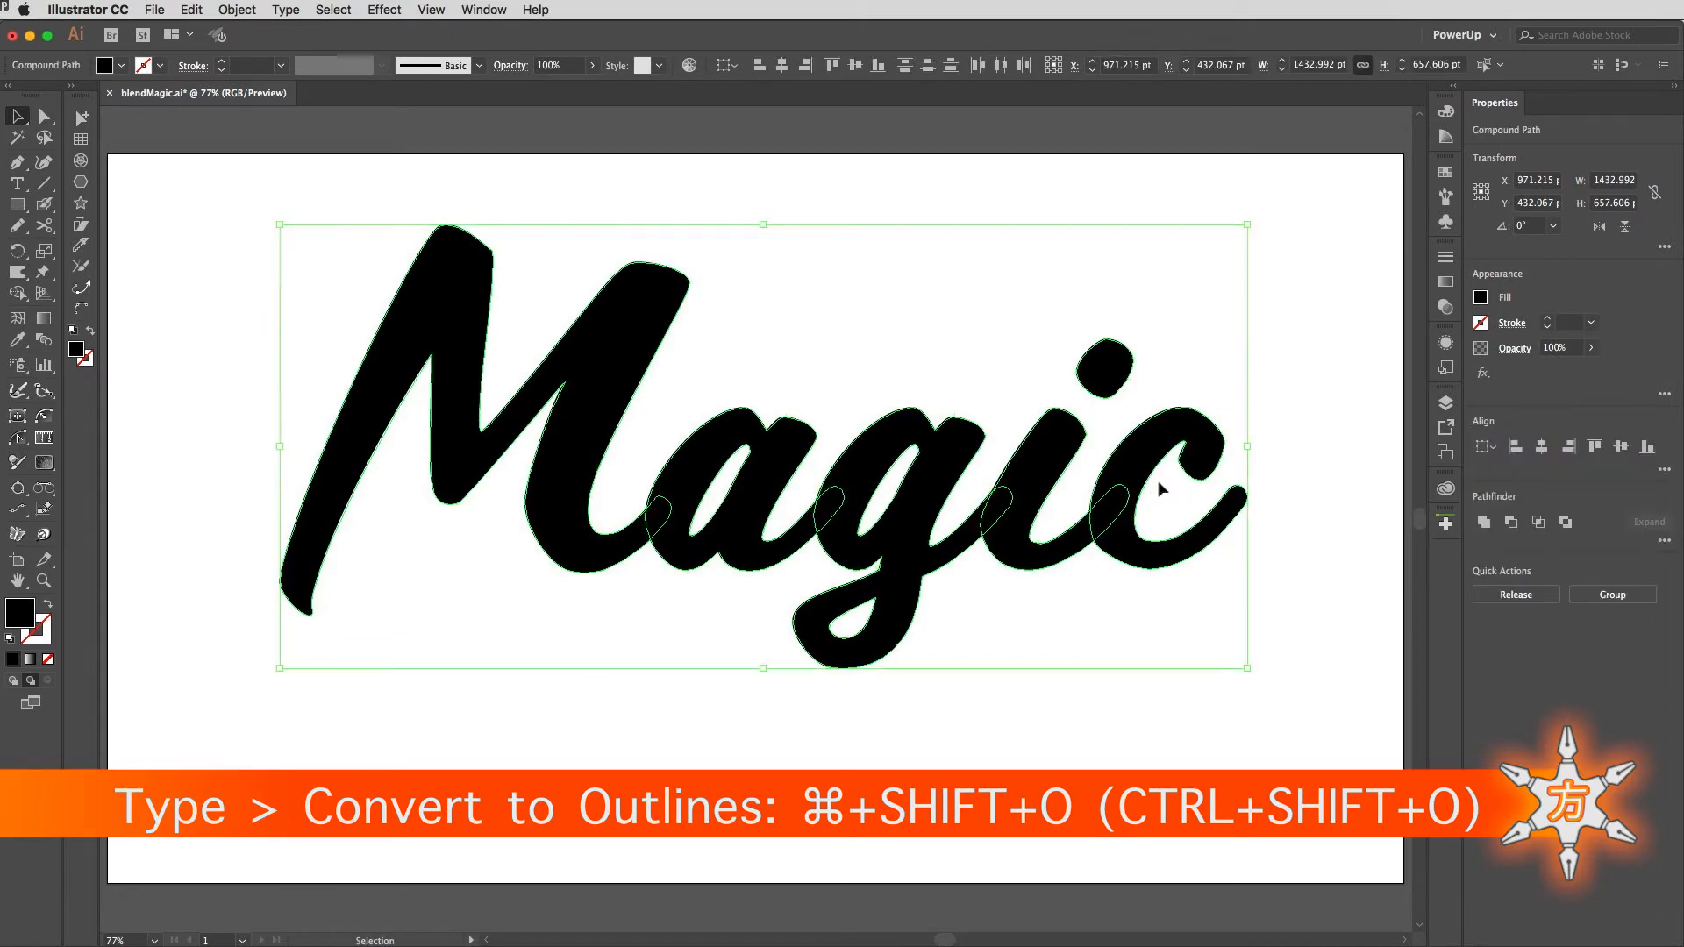
left_click(1484, 523)
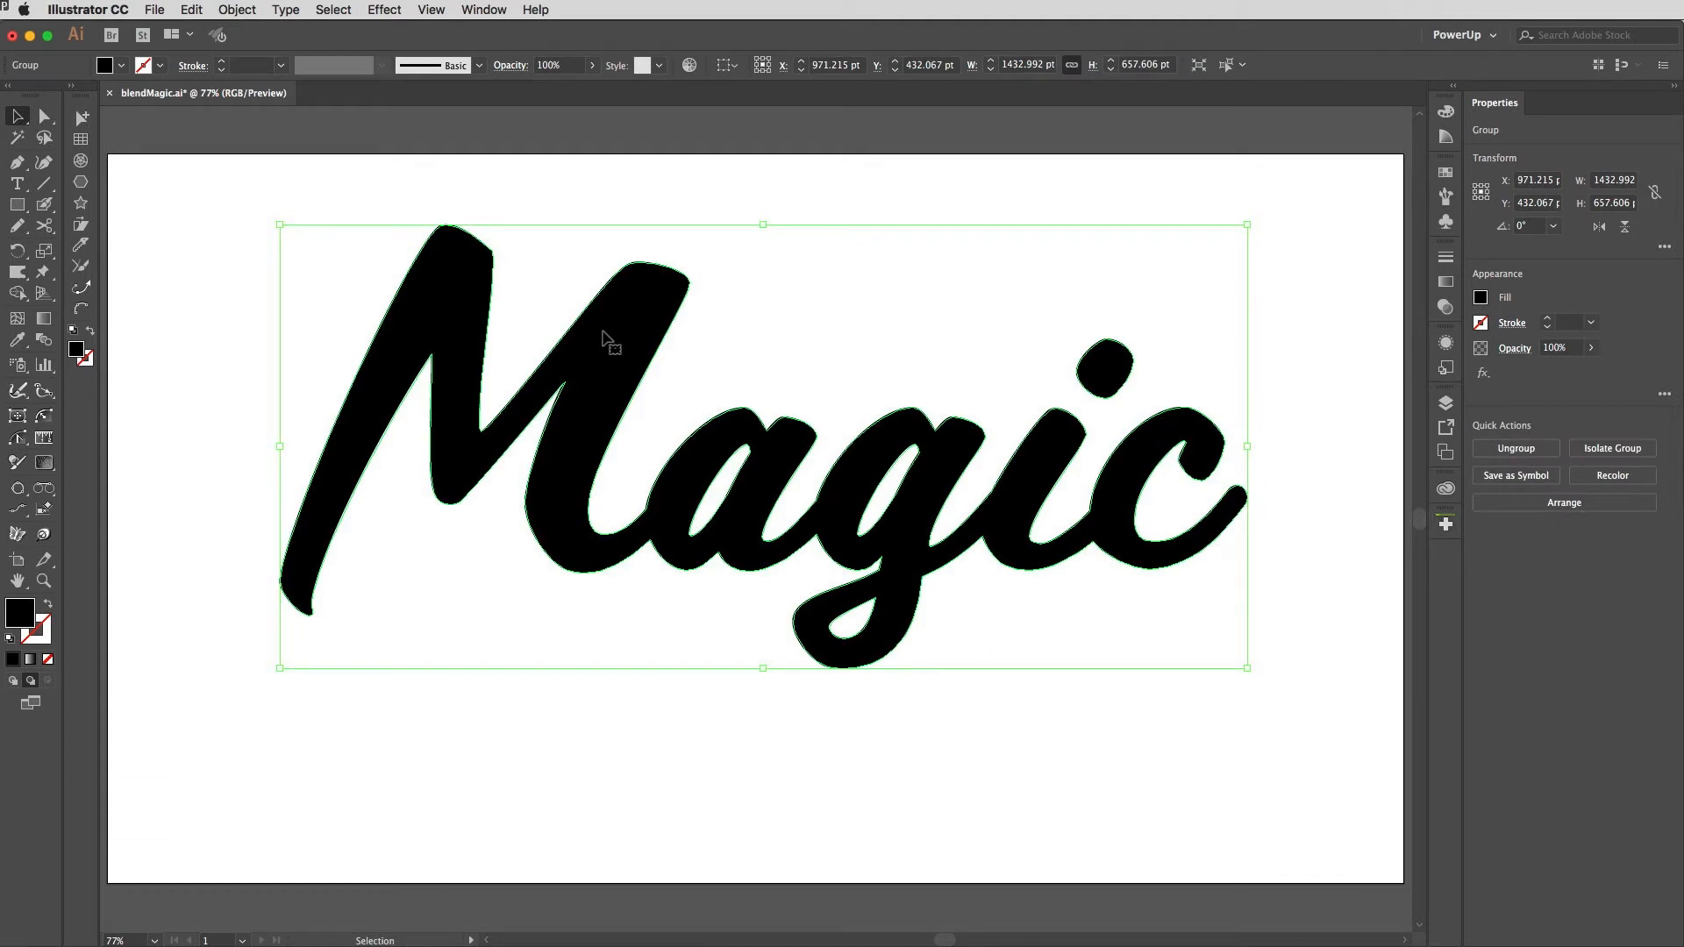
Step: Turn the outlined lettering into guides and lock the guides
key("super+5")
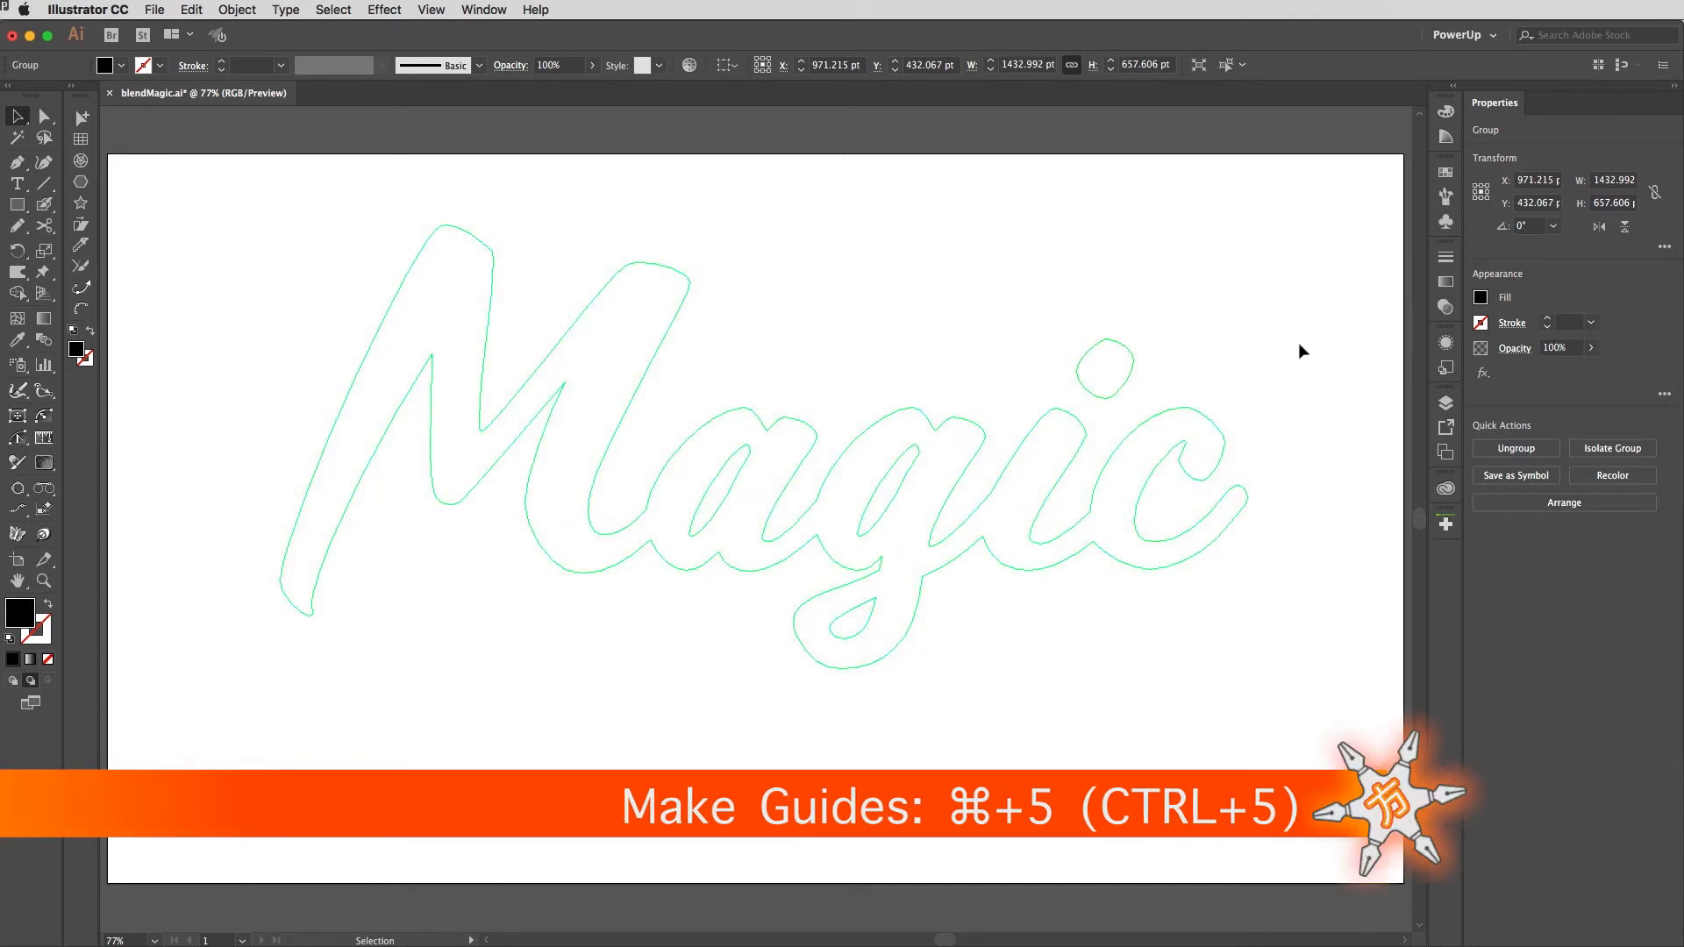
key("super+alt+5")
key("super+alt+semicolon")
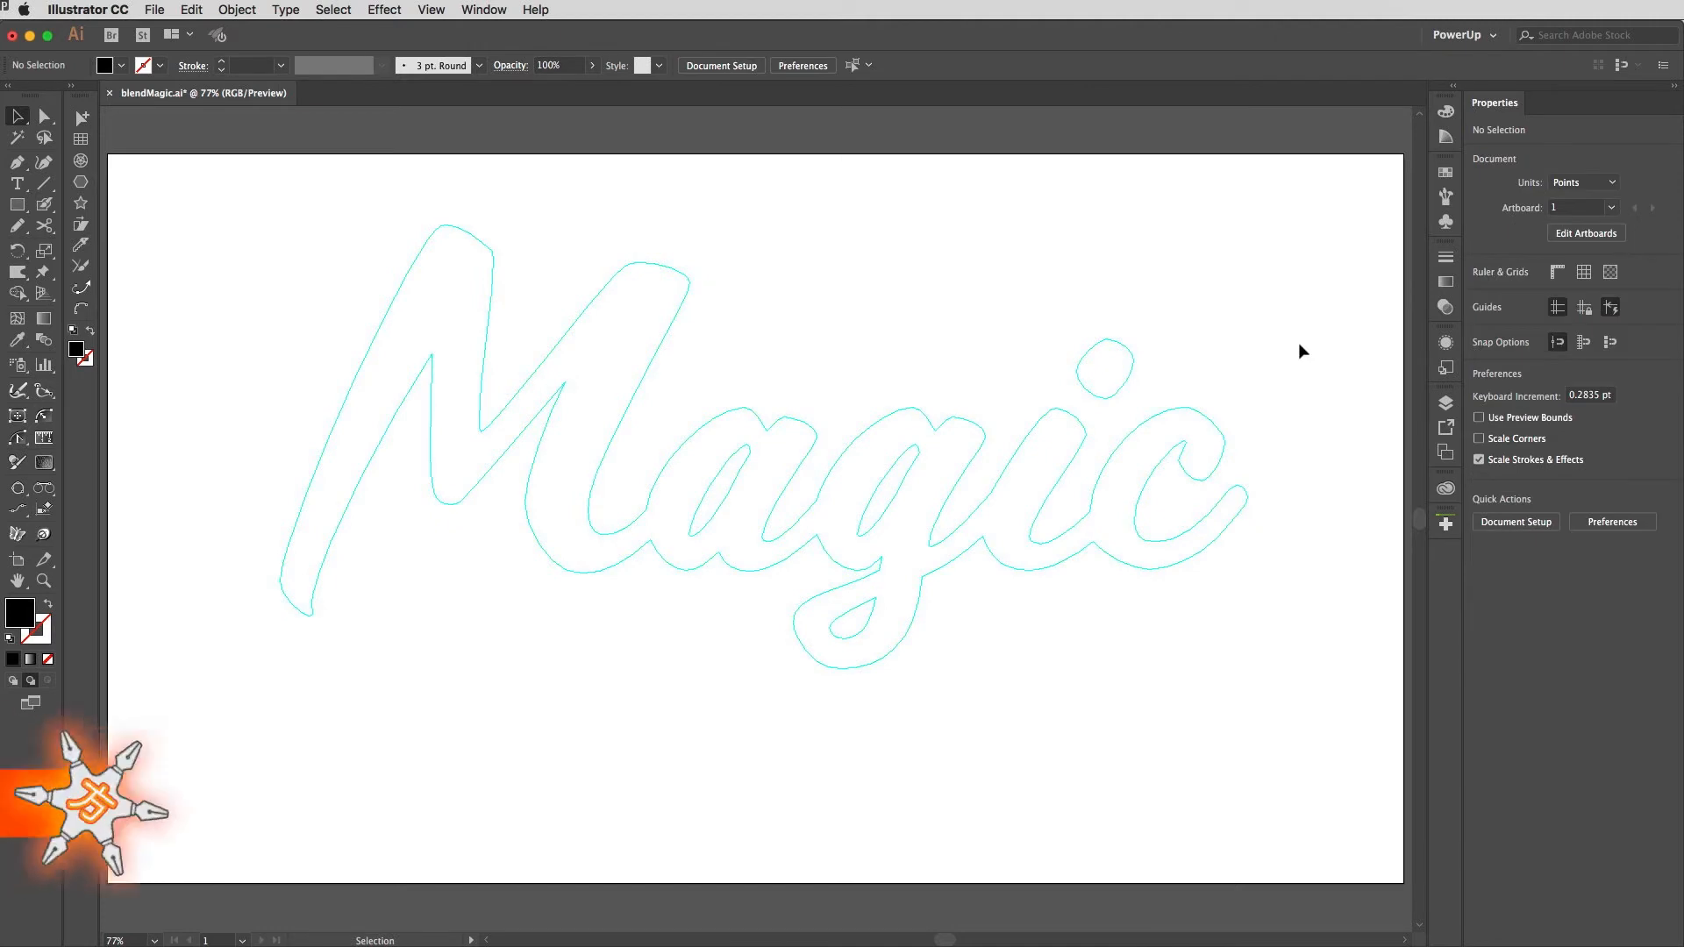
Step: Make the line layer visible
left_click(1445, 403)
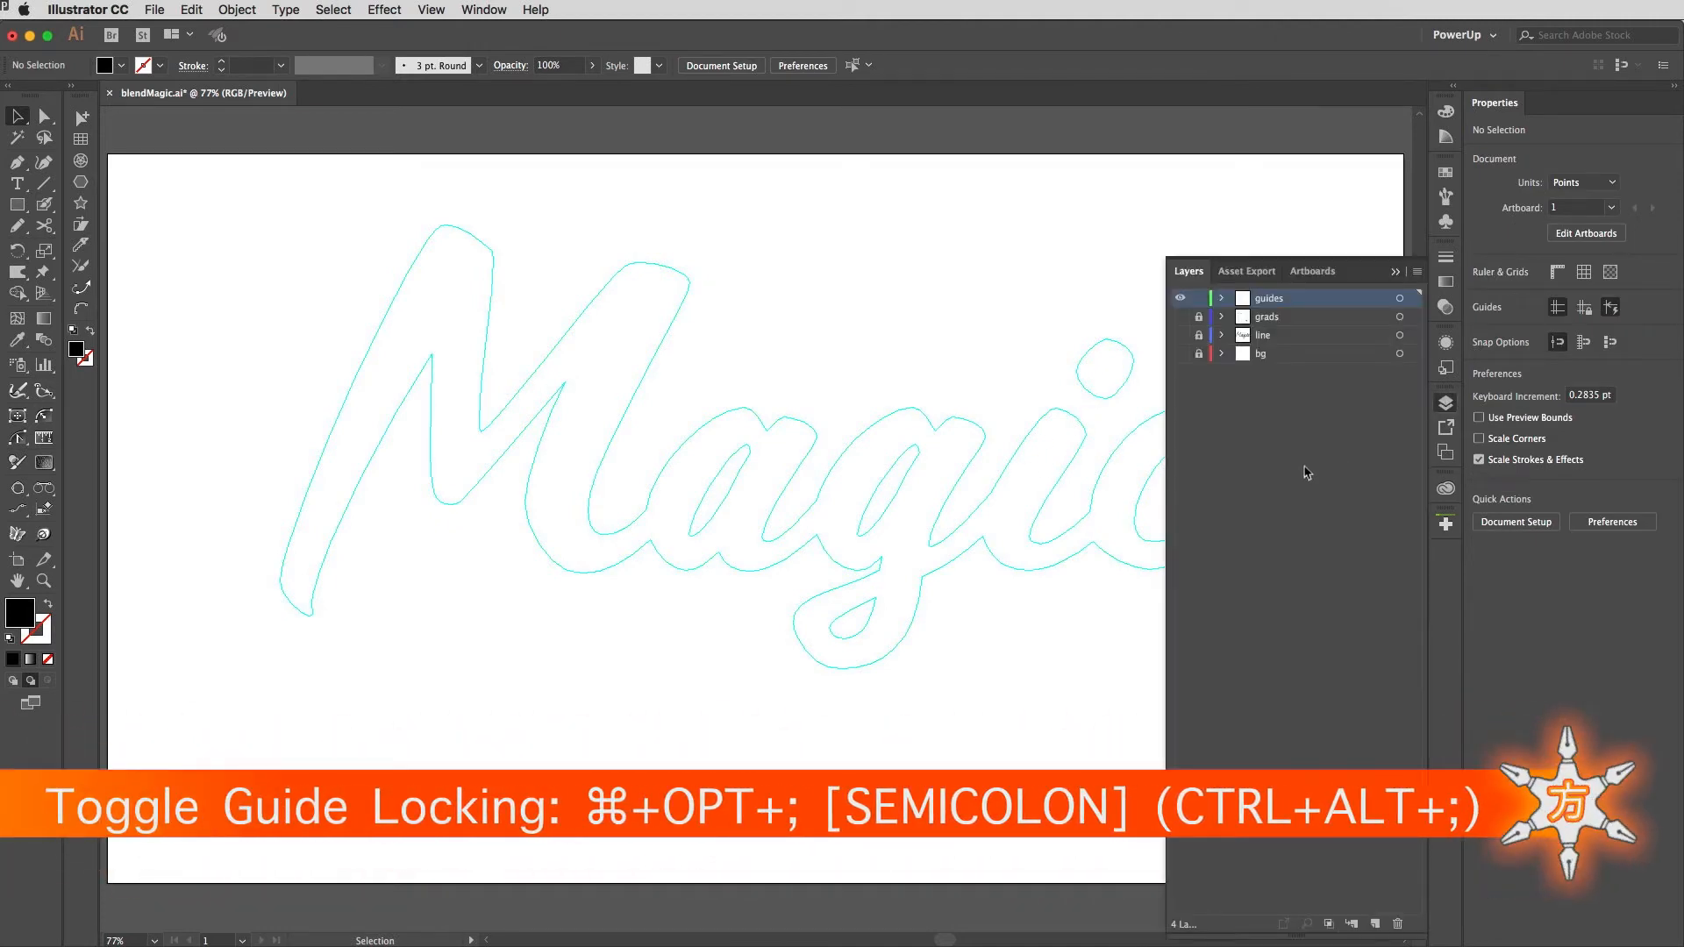
left_click(1180, 336)
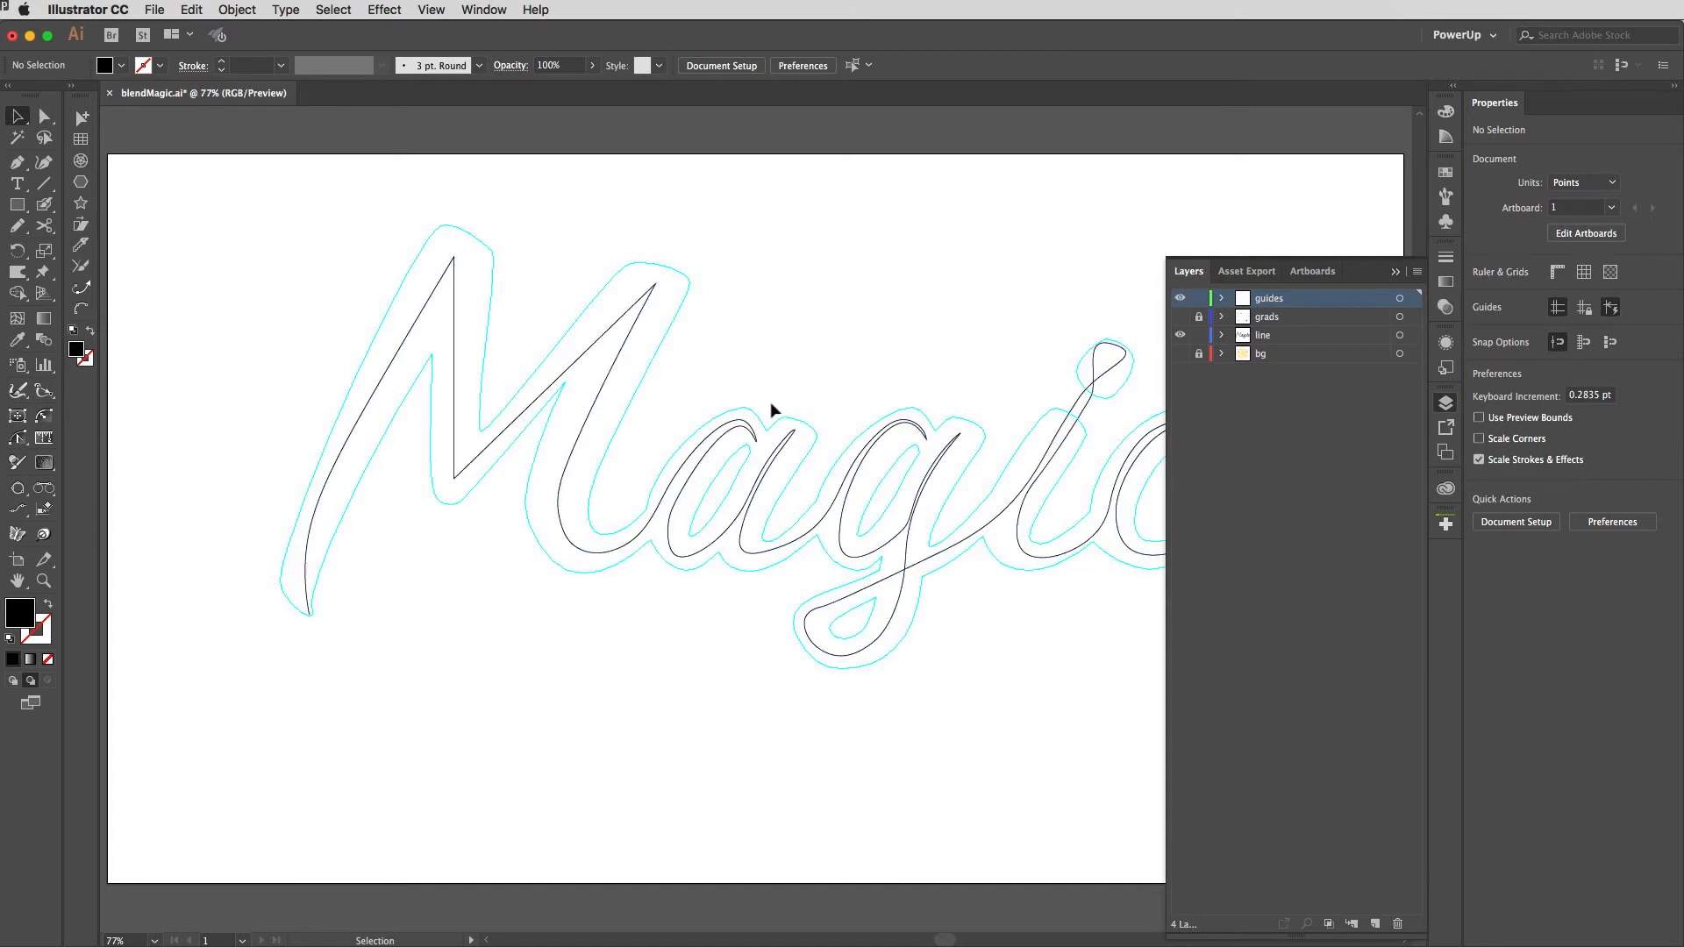
left_click(1446, 404)
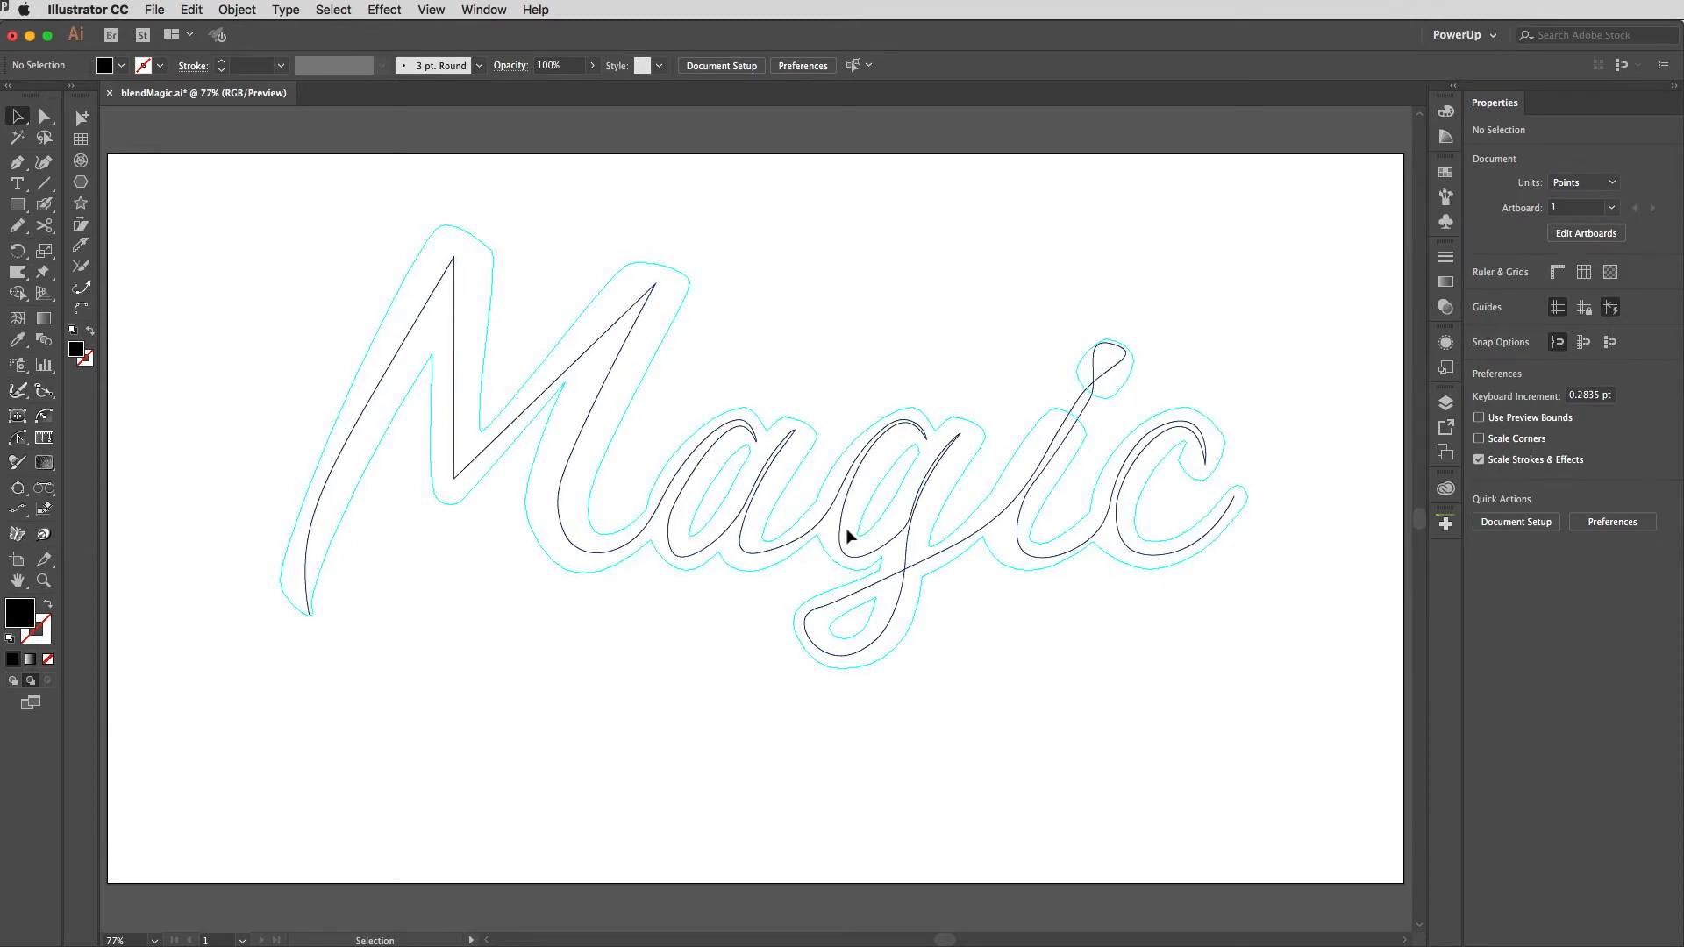
Step: Show and unlock the grads layer
left_click(1446, 404)
left_click(1180, 316)
left_click(1198, 317)
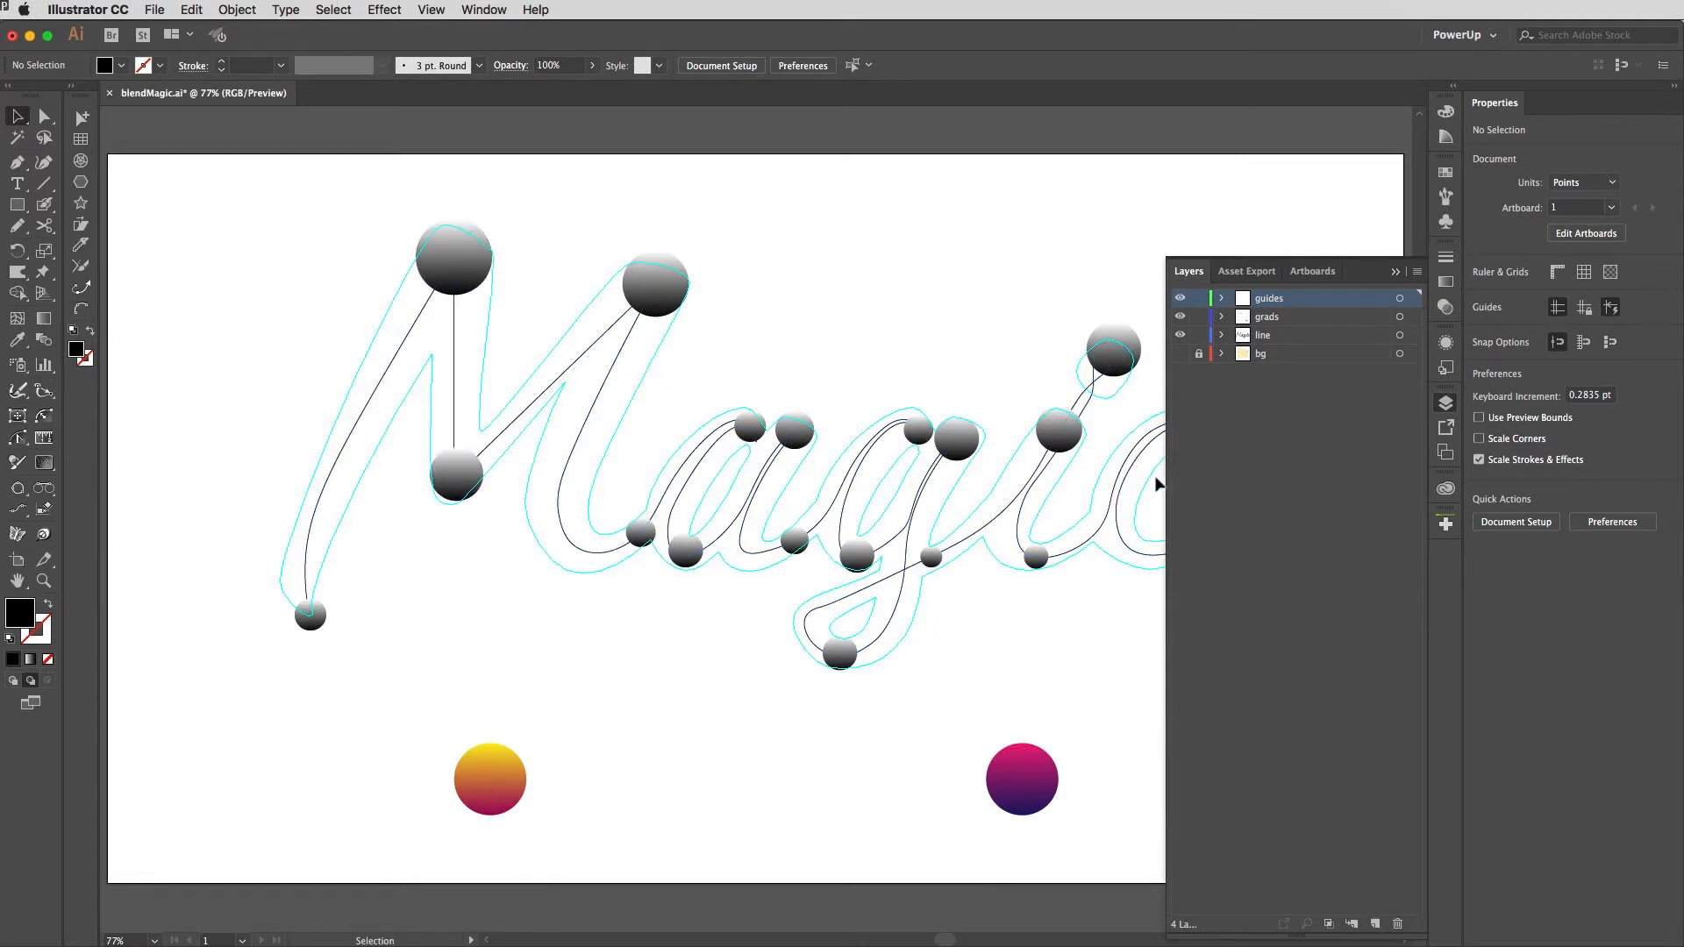
Step: Blend the yellow and purple gradient circles below the lettering
left_click(1447, 283)
left_click(662, 303)
left_click(625, 649)
left_click_drag(399, 742, 1130, 810)
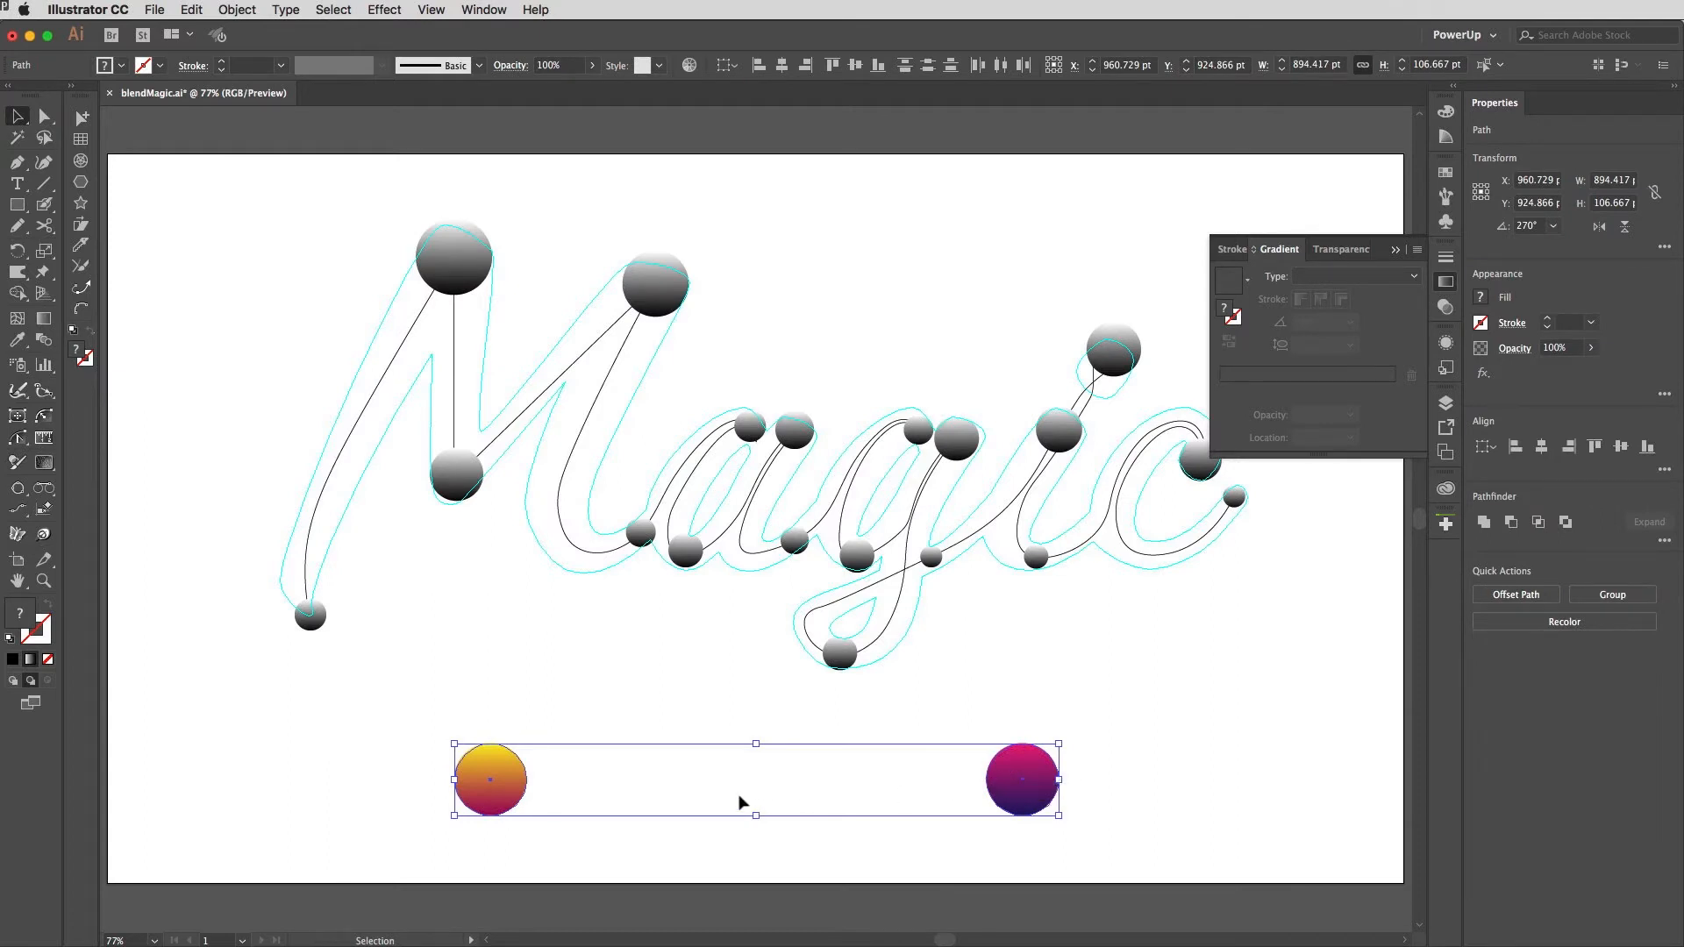
key("super+alt+b")
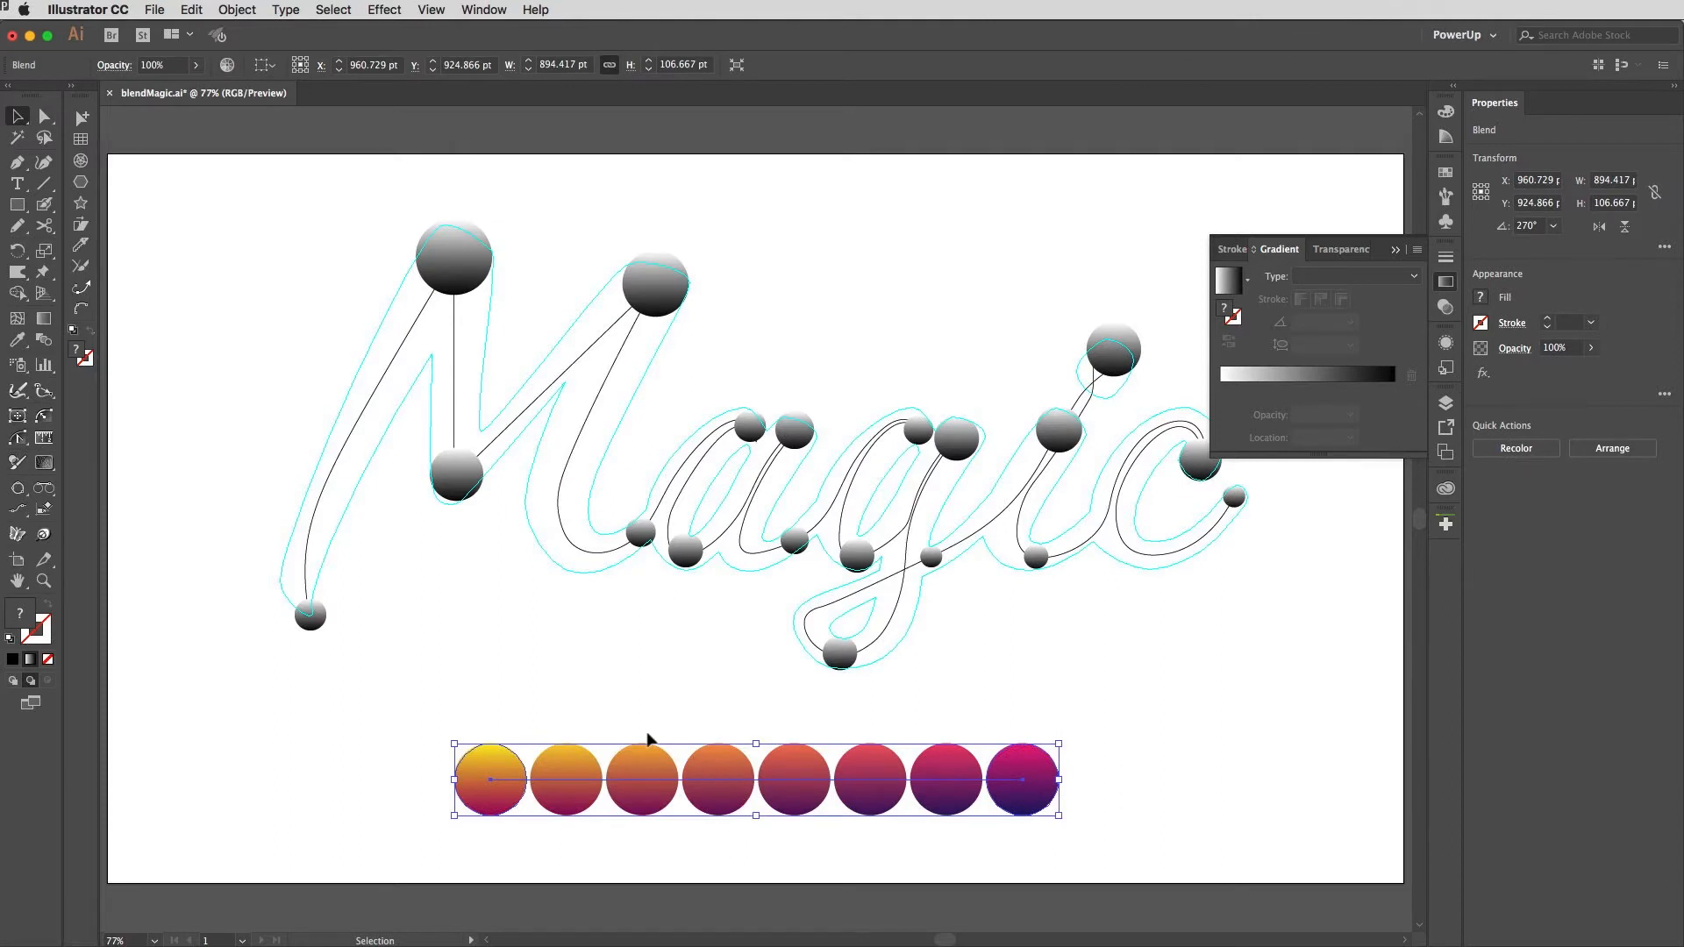
Step: Expand the blend and ungroup the resulting row of circles
left_click(239, 9)
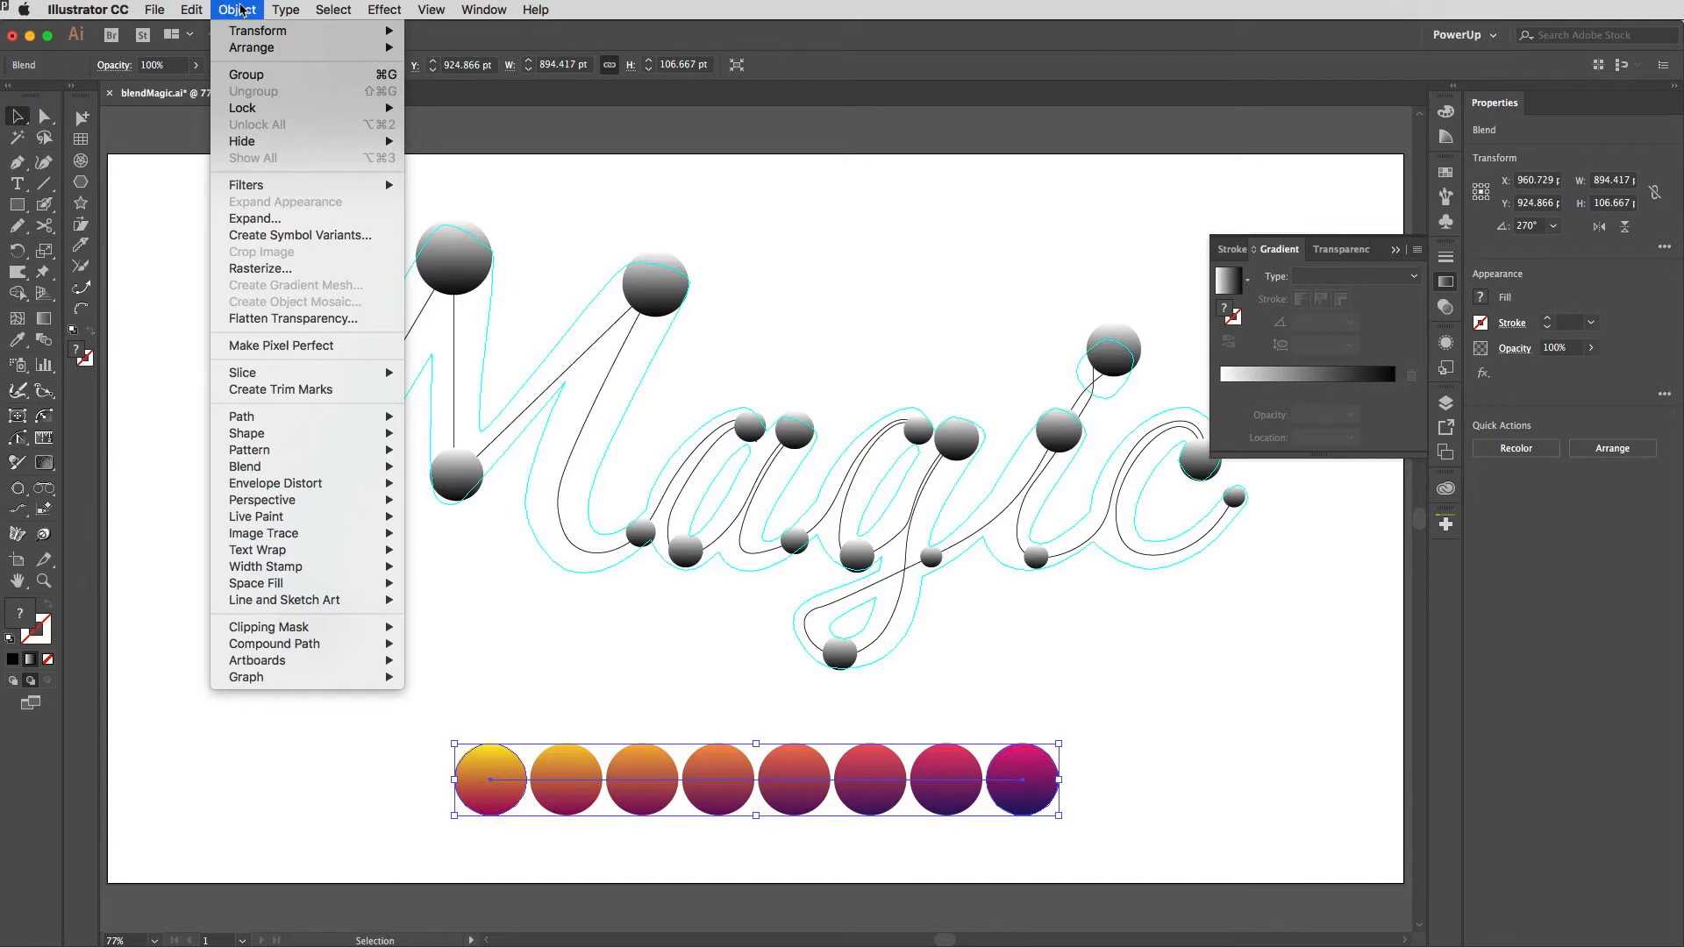
mouse_move(299, 474)
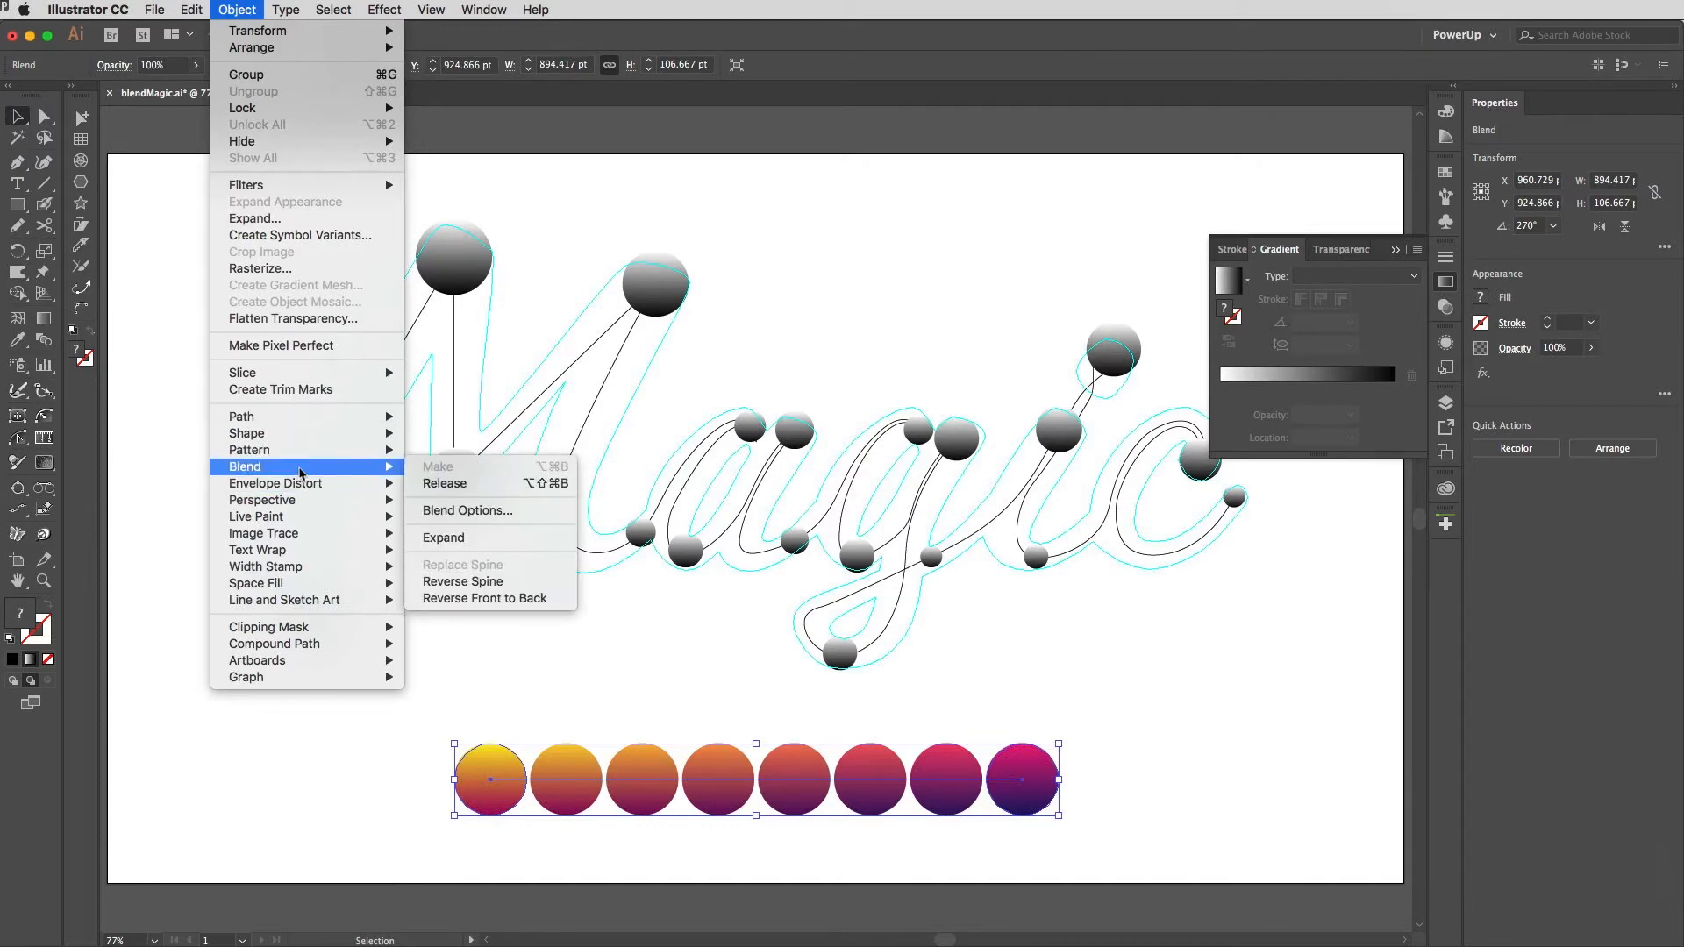
left_click(474, 540)
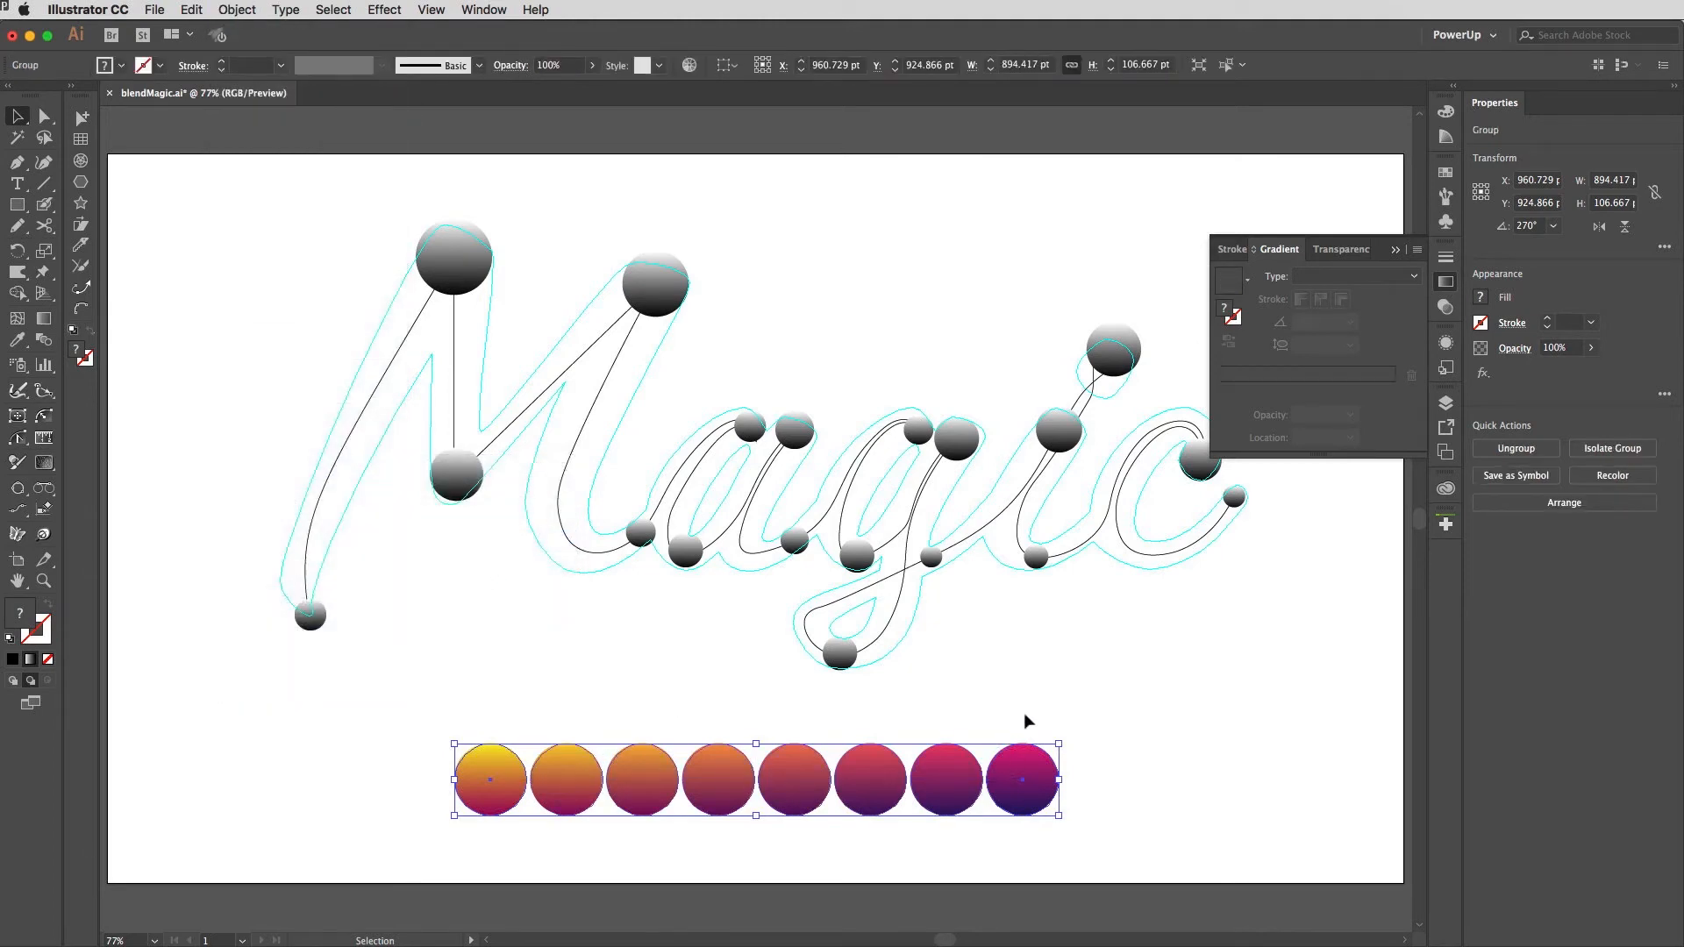
key("super")
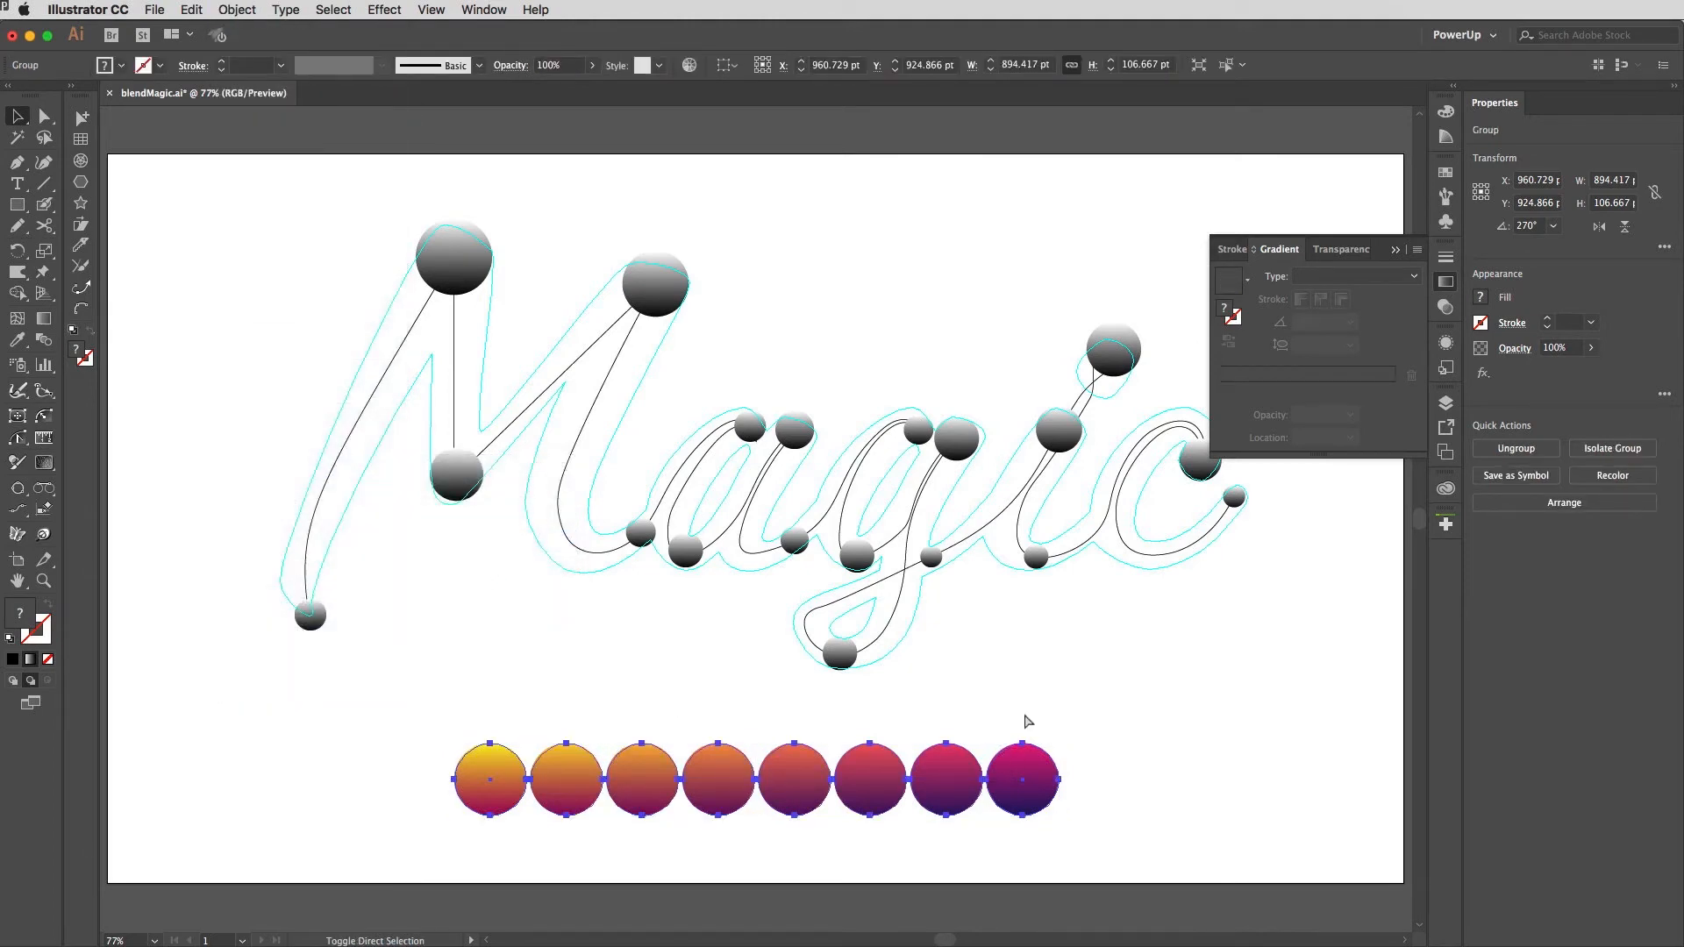
key("super+shift+g")
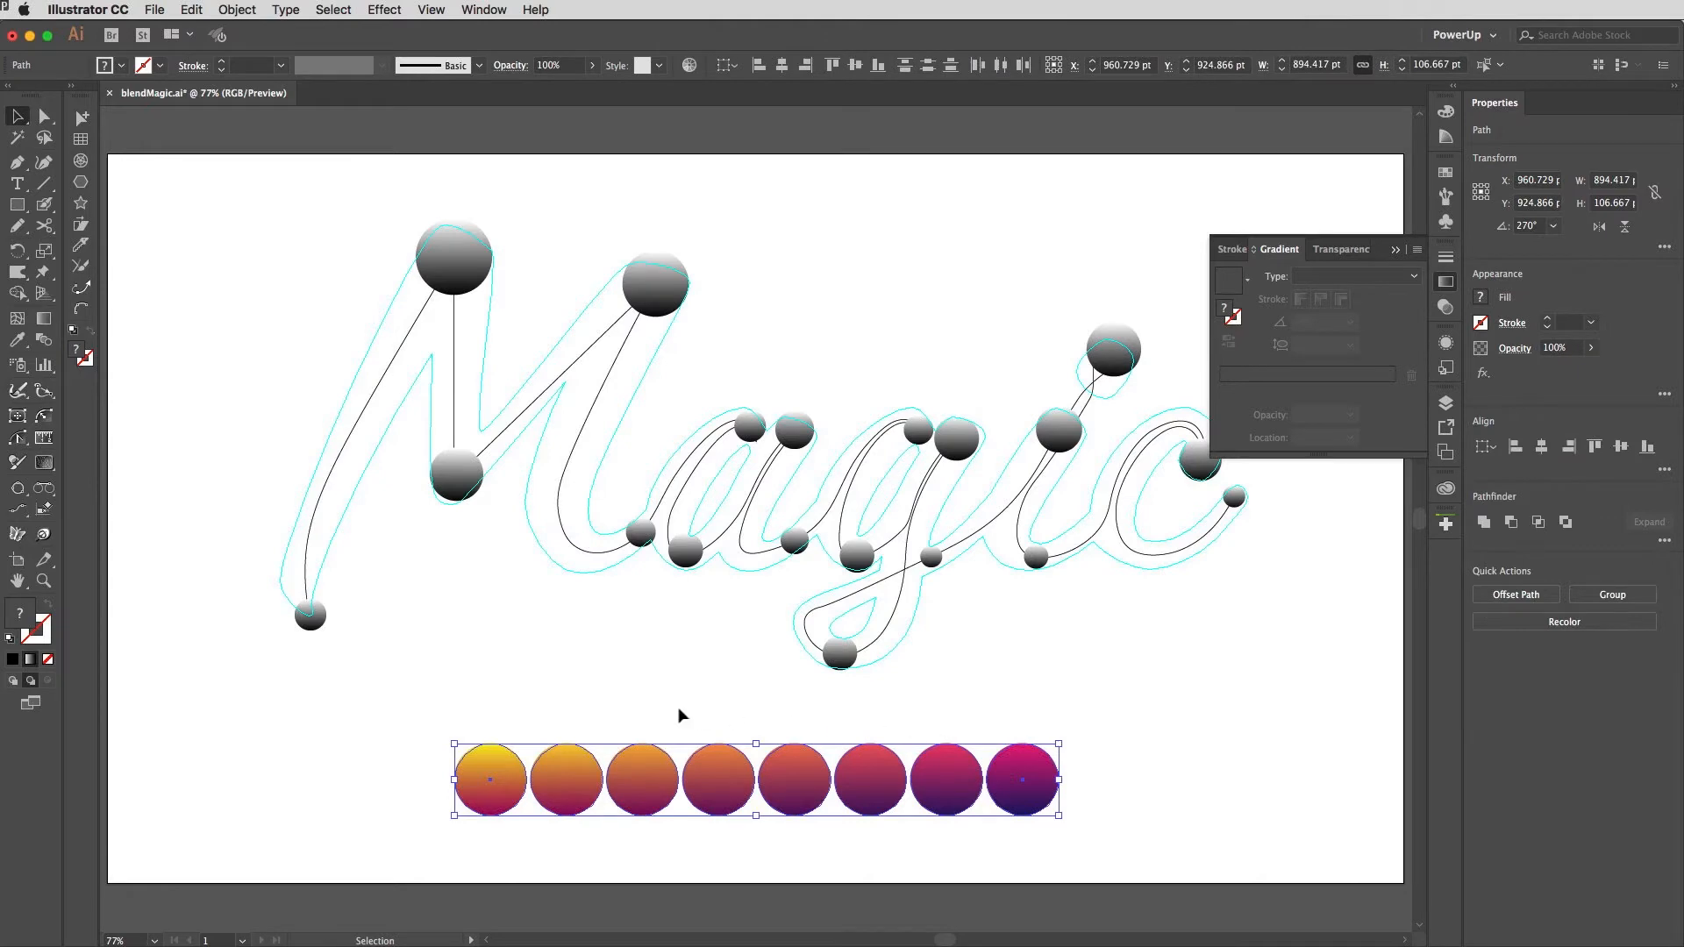
left_click(567, 695)
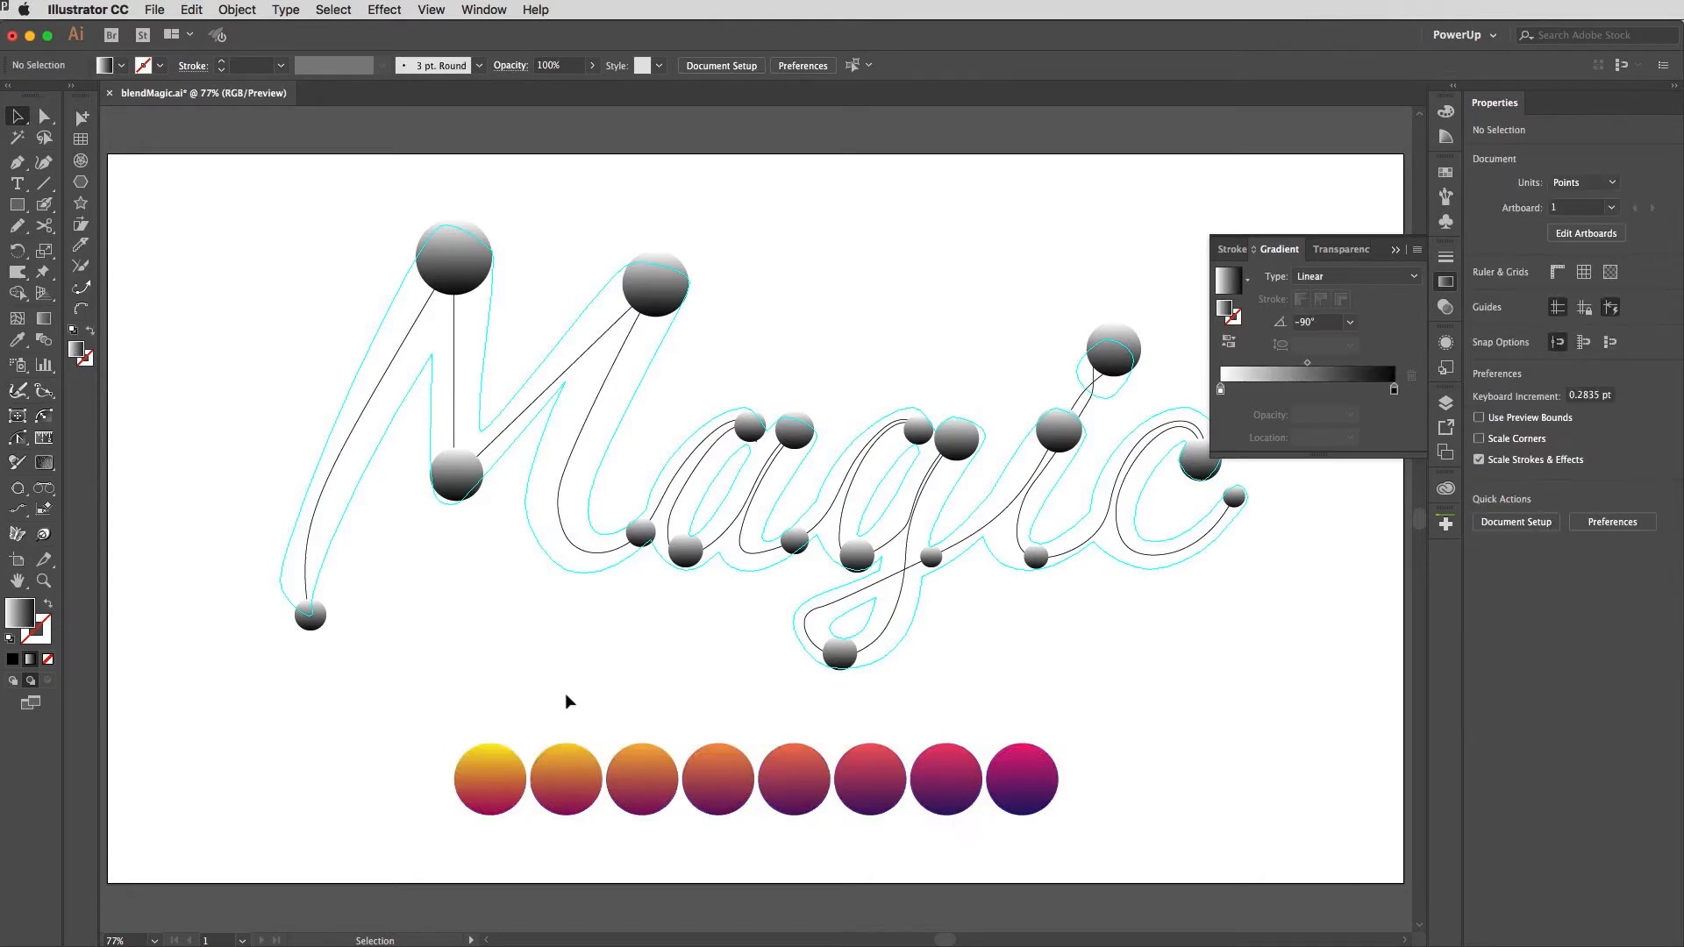
Step: Apply the first blended circle's gradient to the five spheres along the M with the Eyedropper
left_click(316, 615)
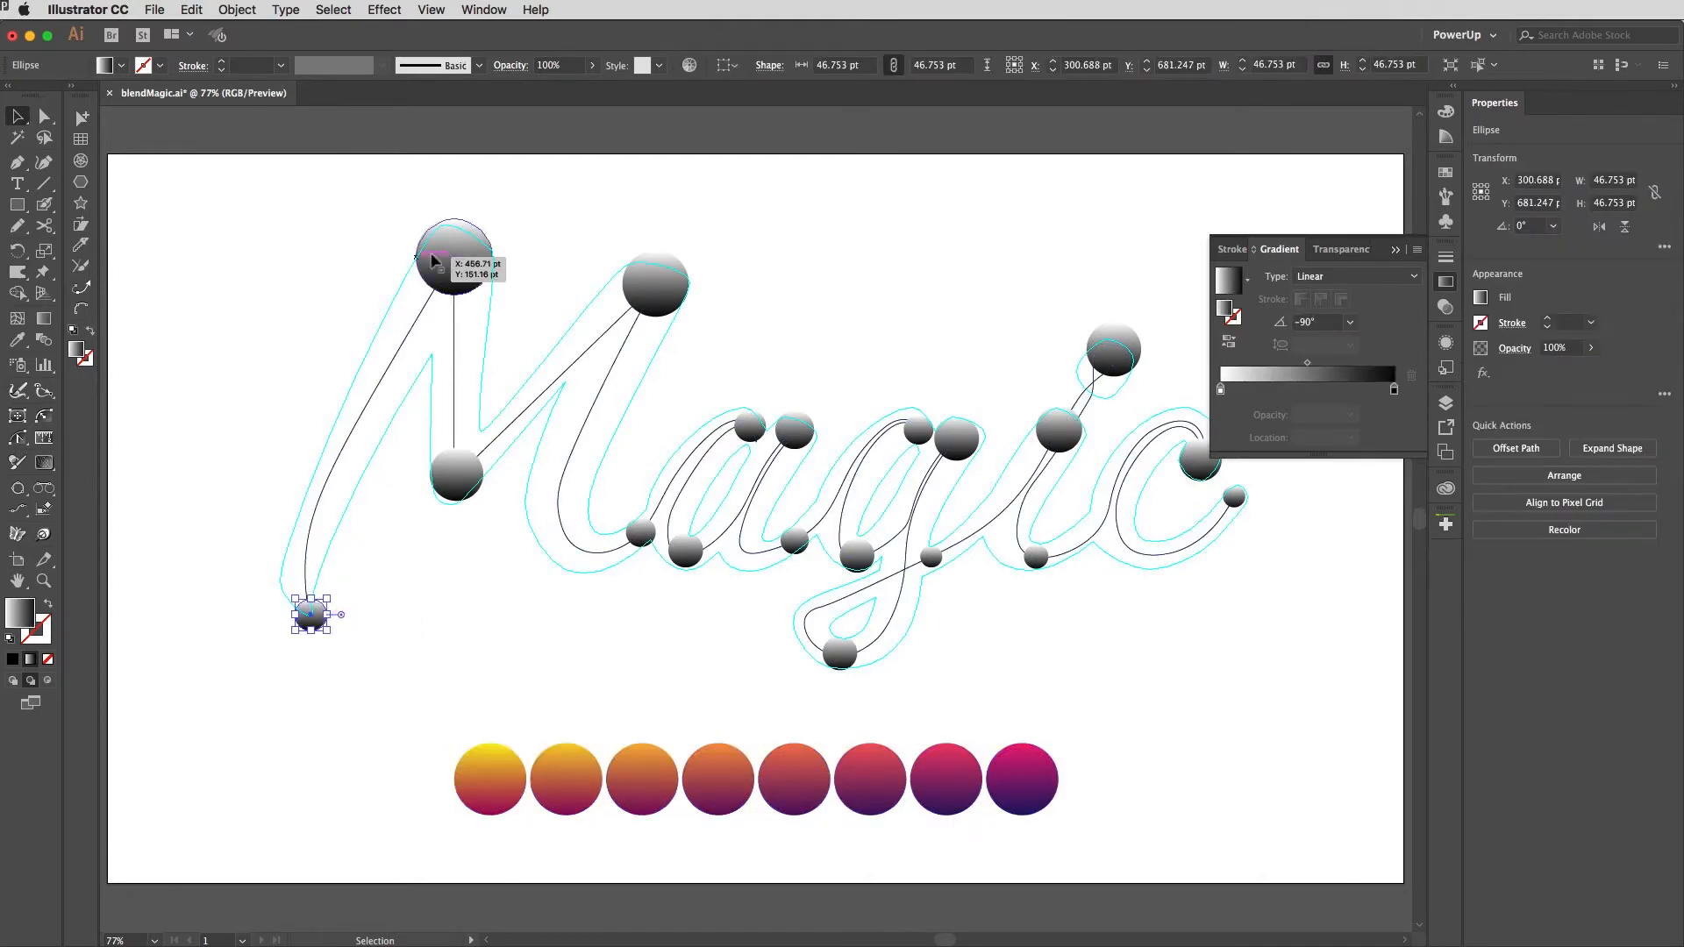
left_click(451, 273, "shift")
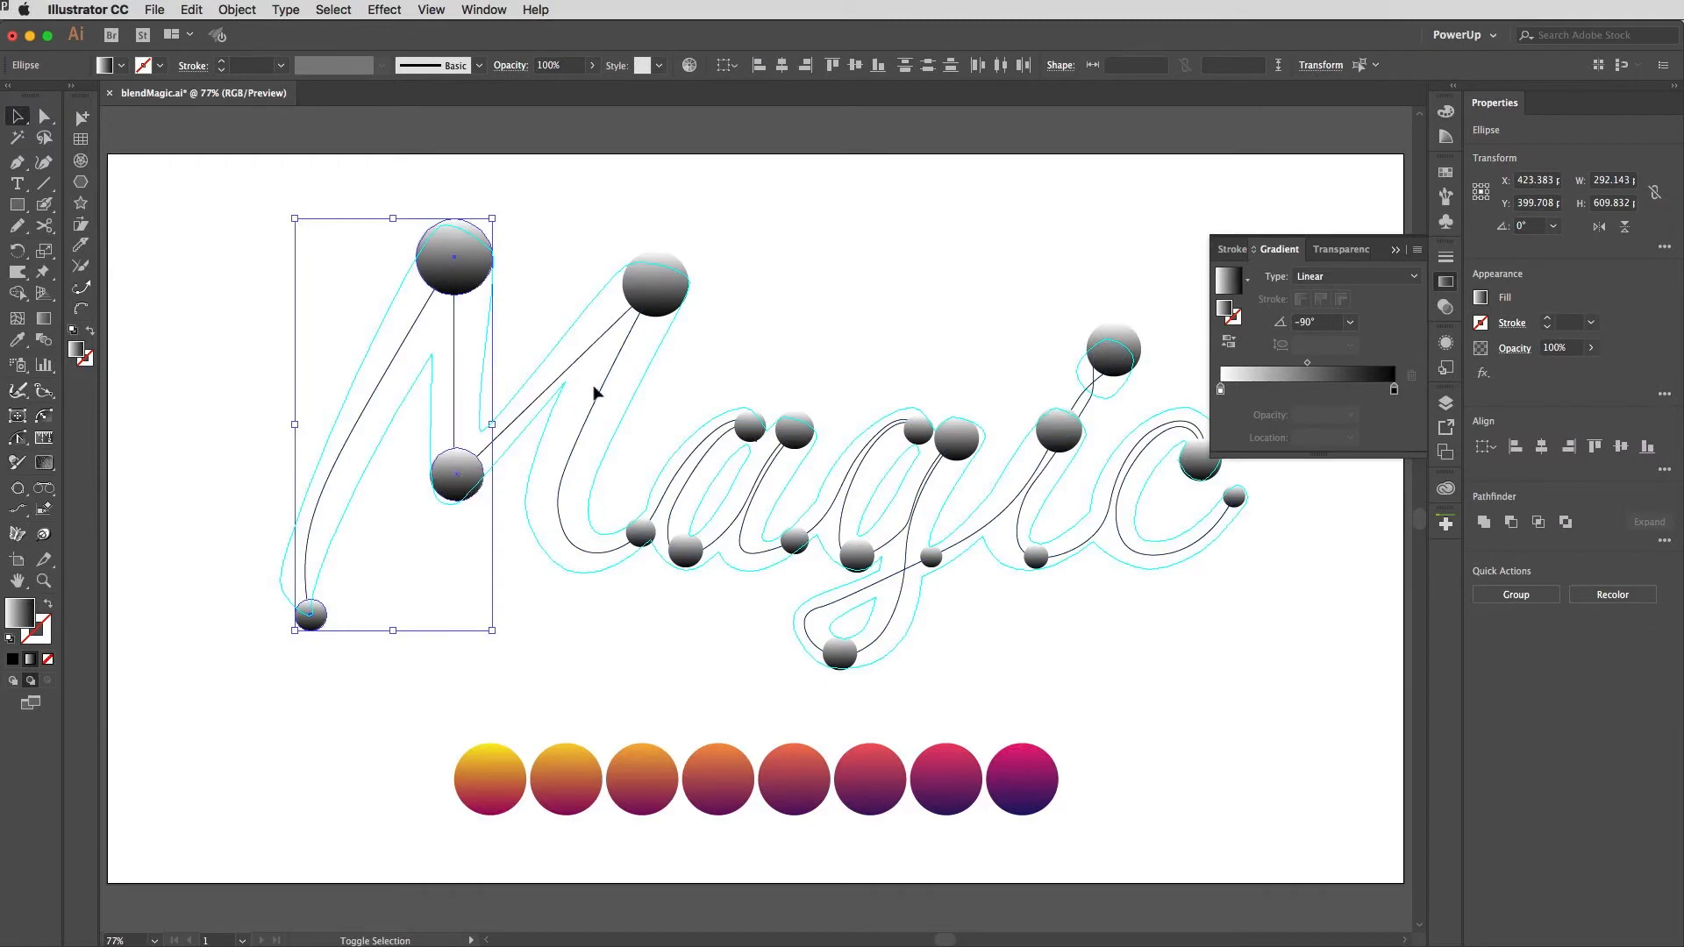
left_click(655, 281, "shift")
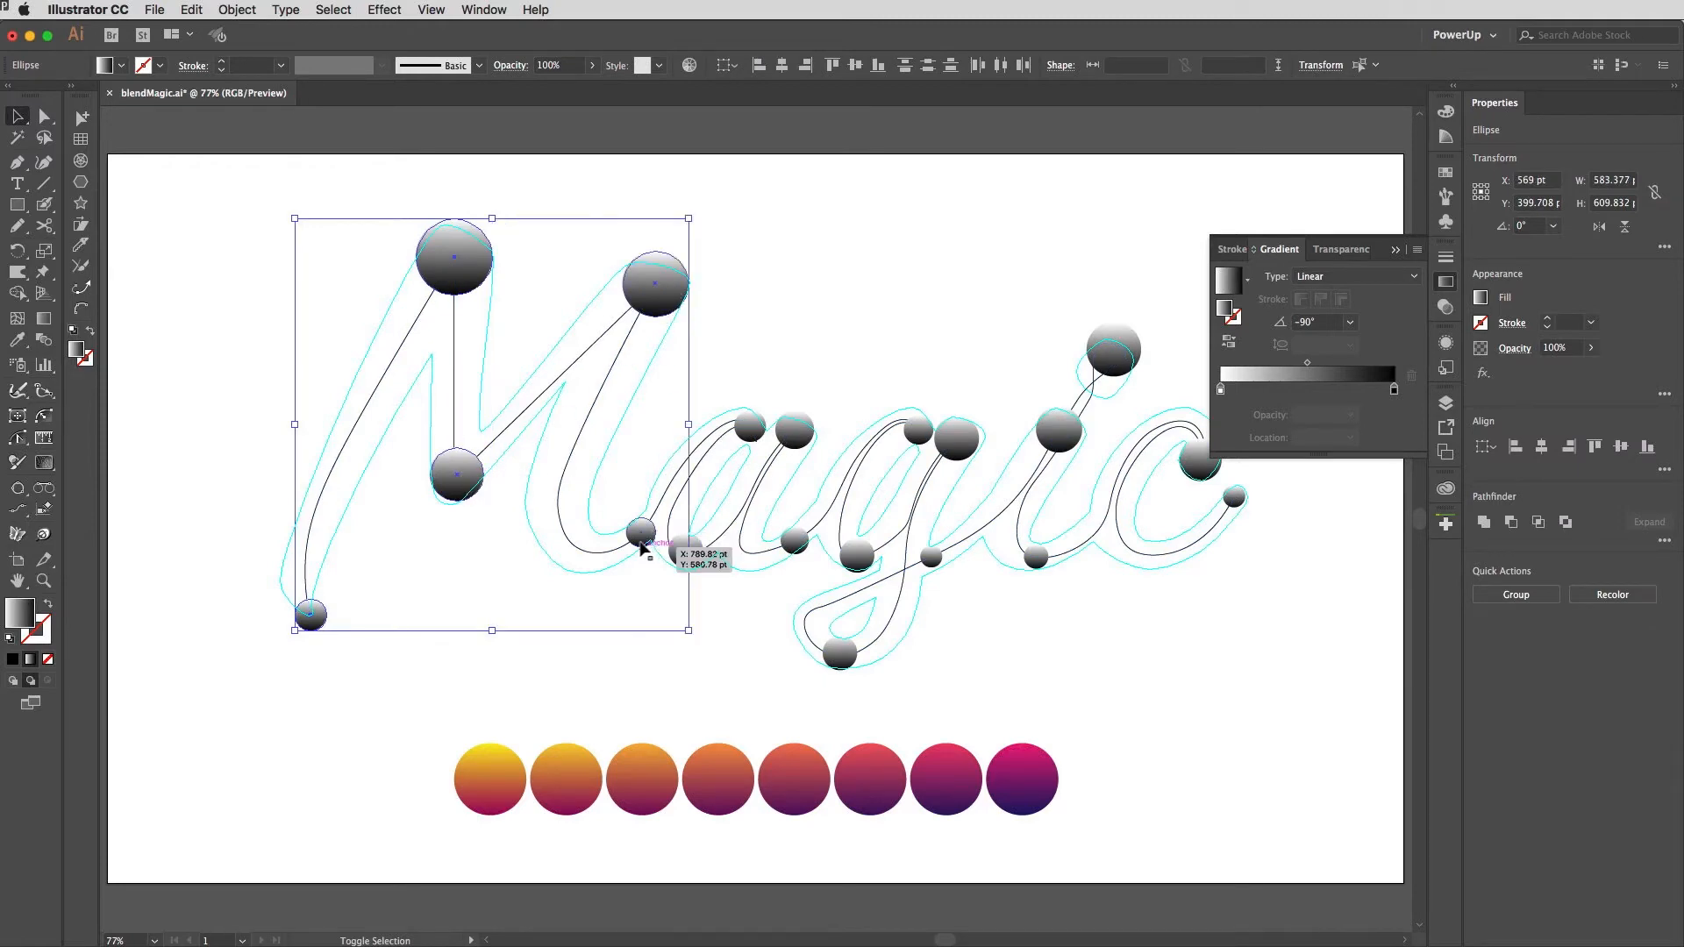
key("i")
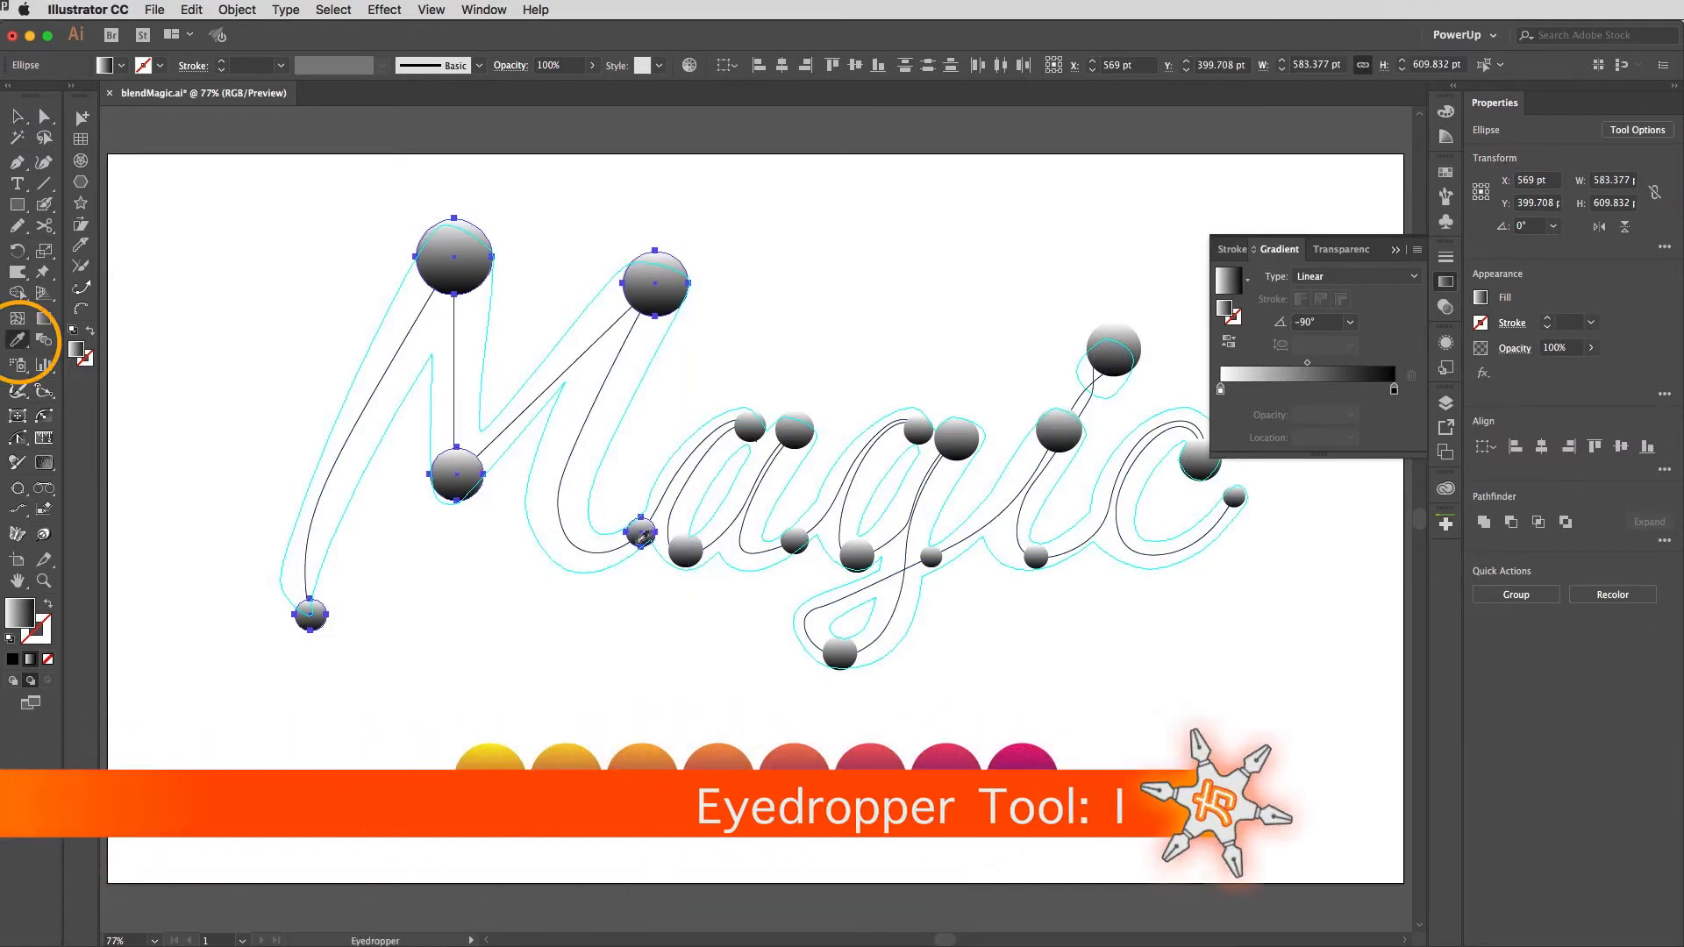
left_click(491, 782)
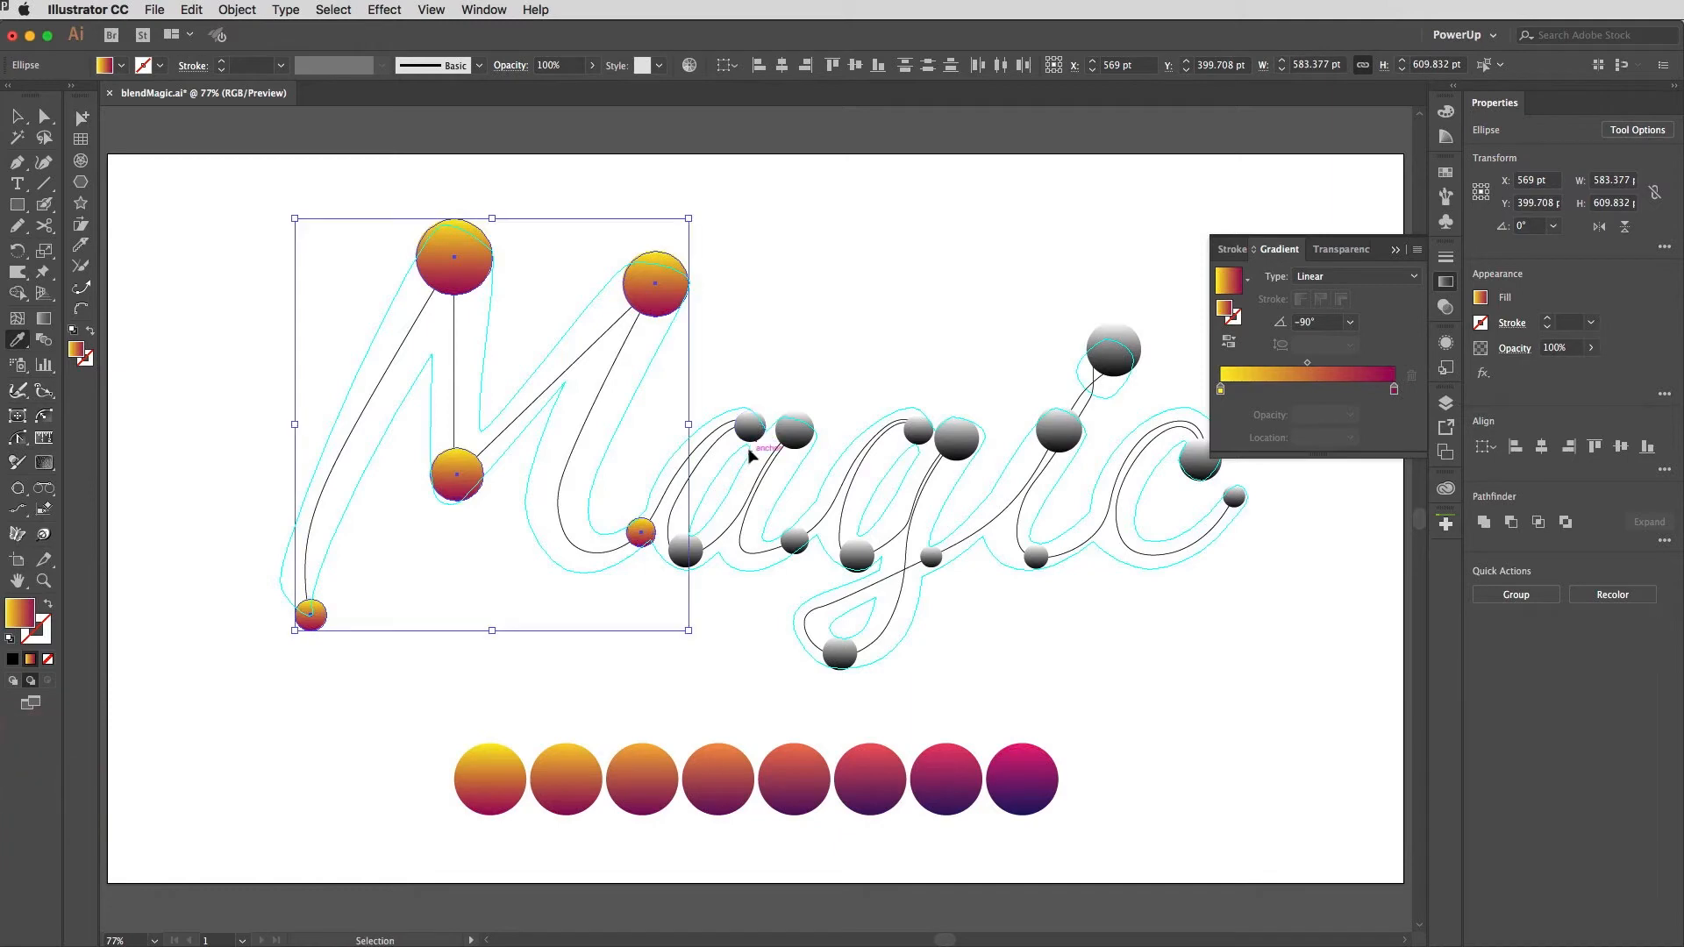
Step: Apply the second circle's gradient to the three spheres at the start of the a
left_click(751, 430, "super")
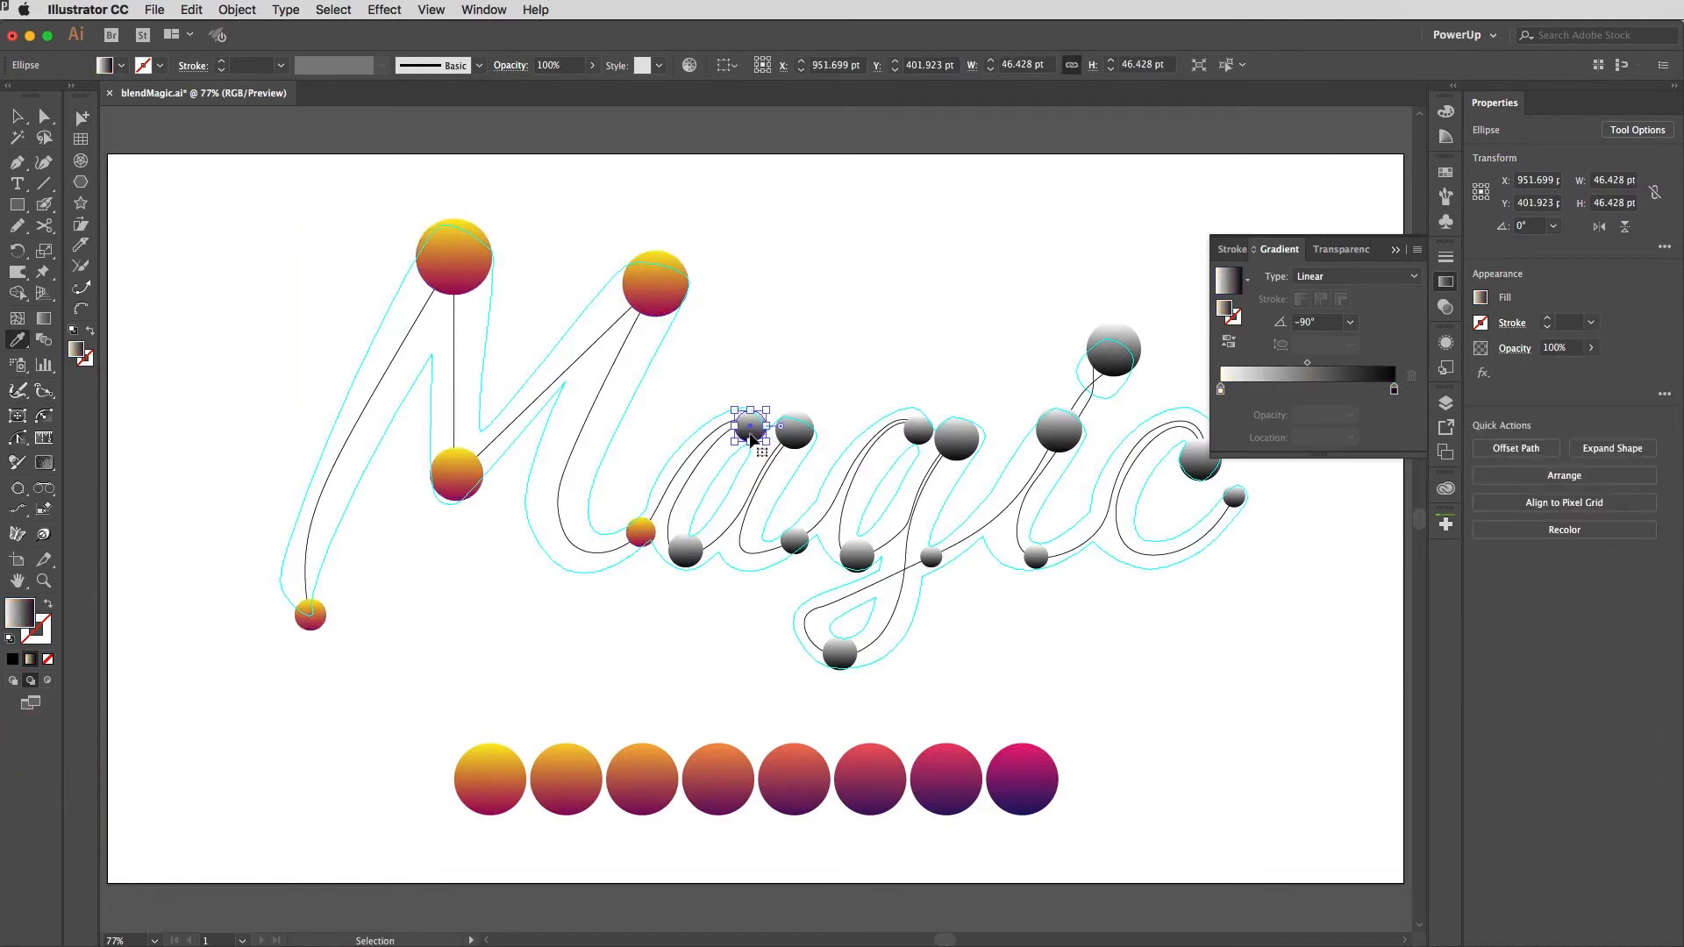
left_click(685, 552, "shift+super")
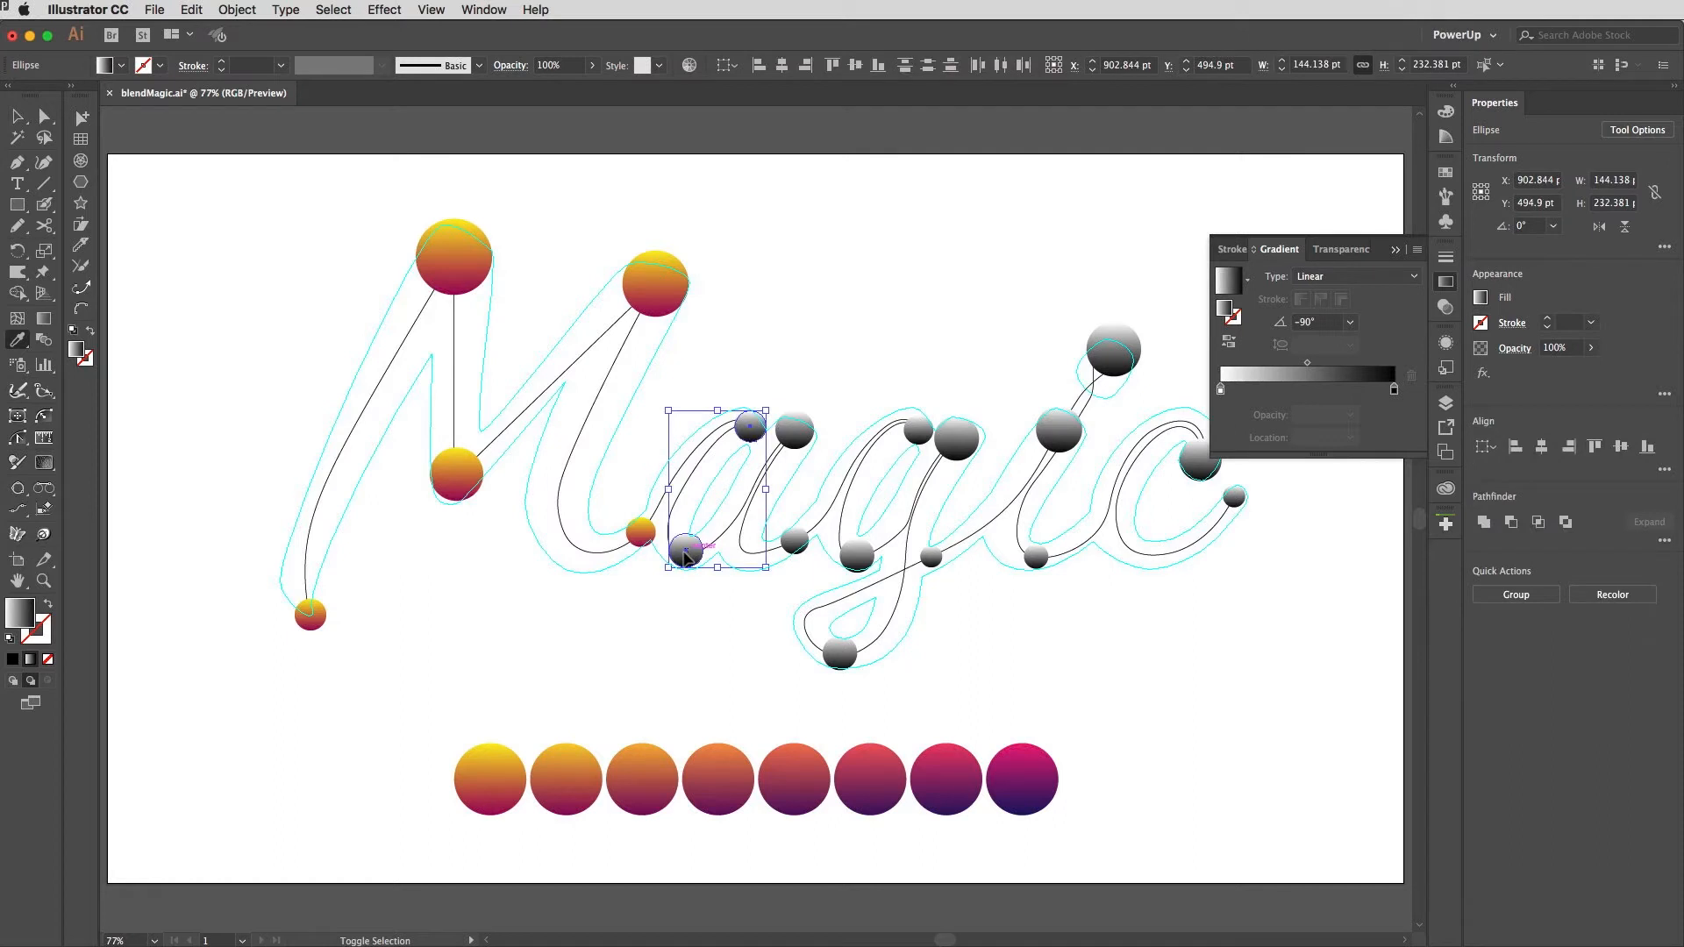
left_click(795, 431, "shift+super")
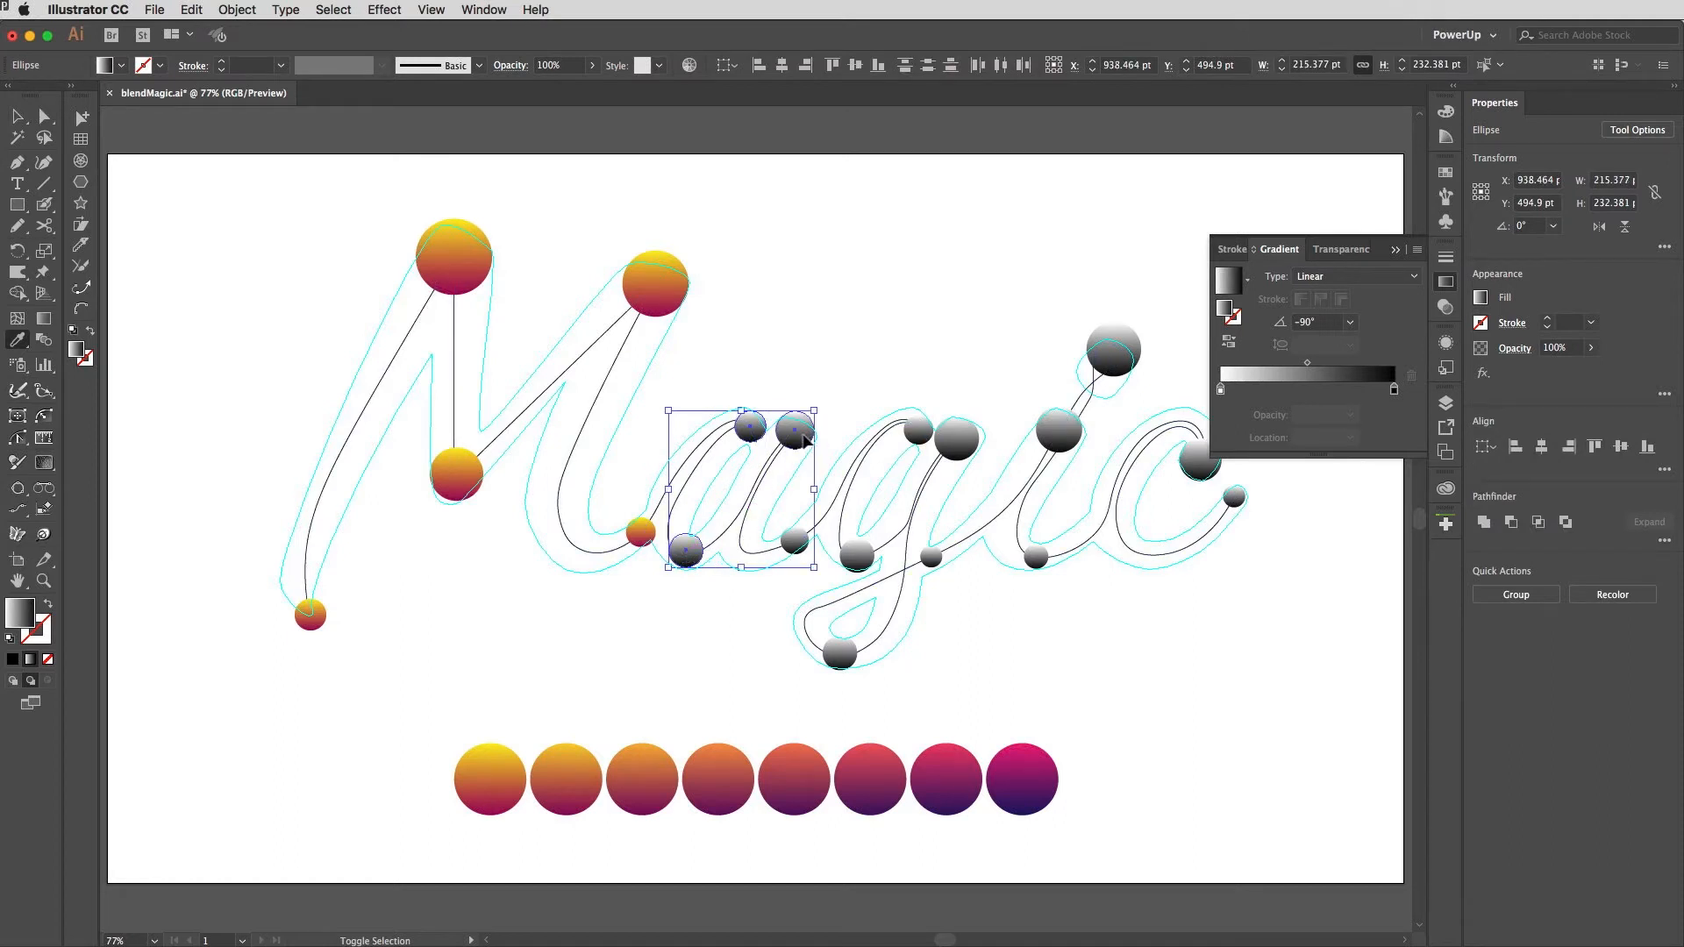
left_click(570, 778)
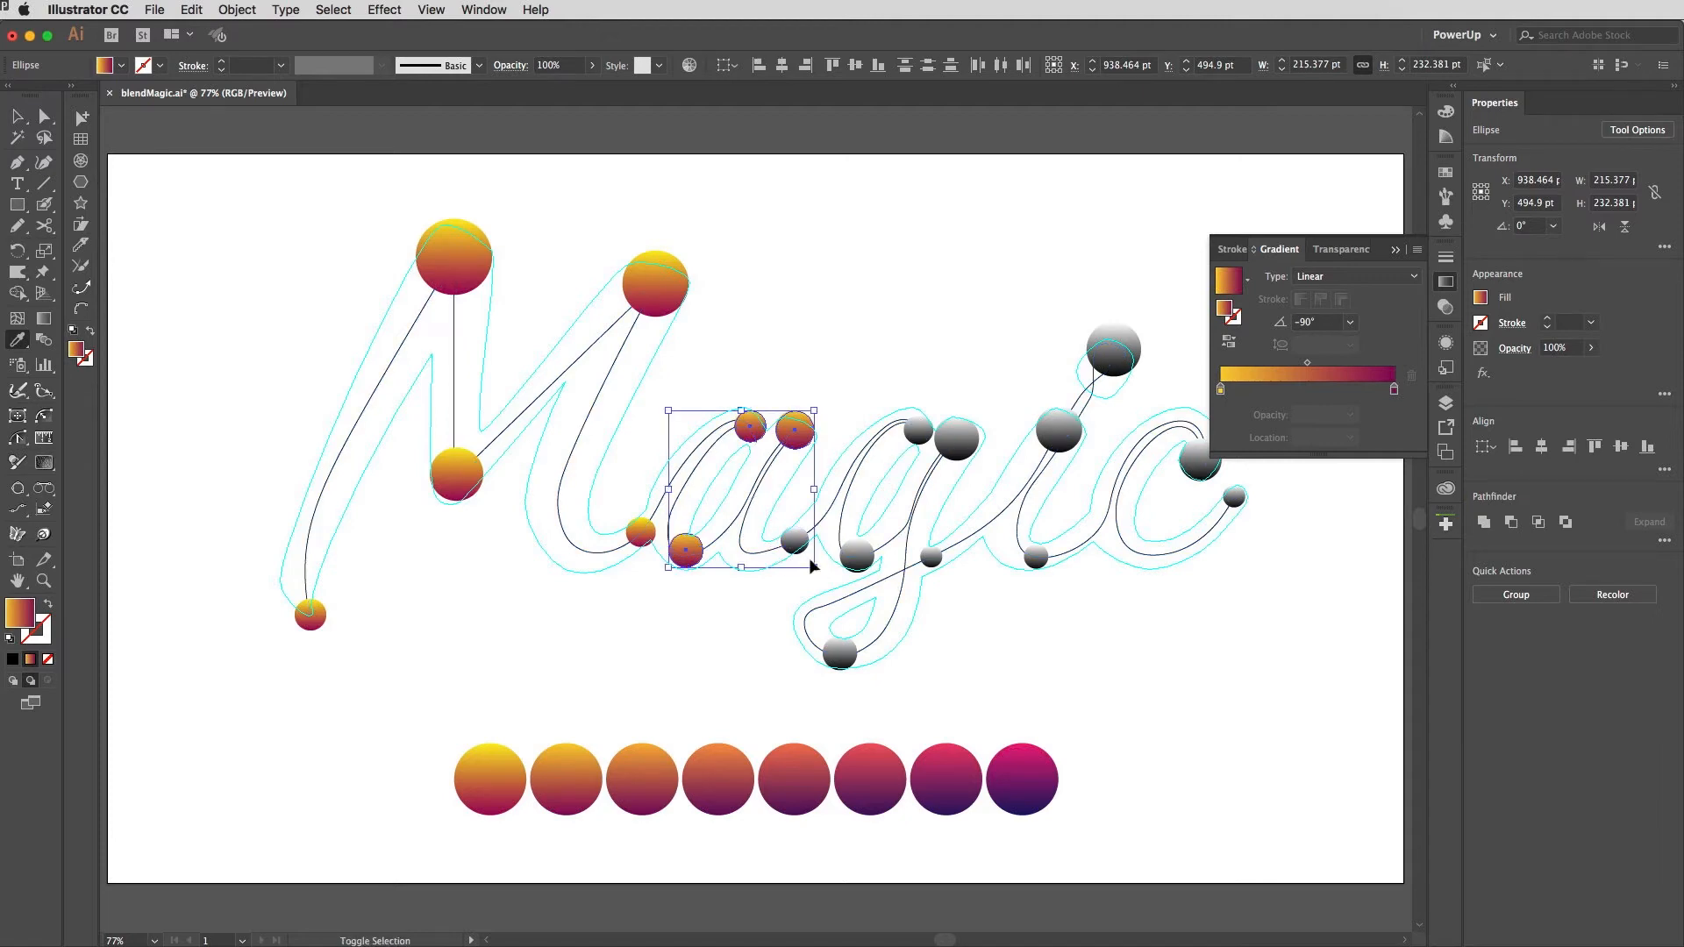
Step: Apply the third circle's gradient to the next three spheres along the a and g
left_click(795, 543, "shift+super")
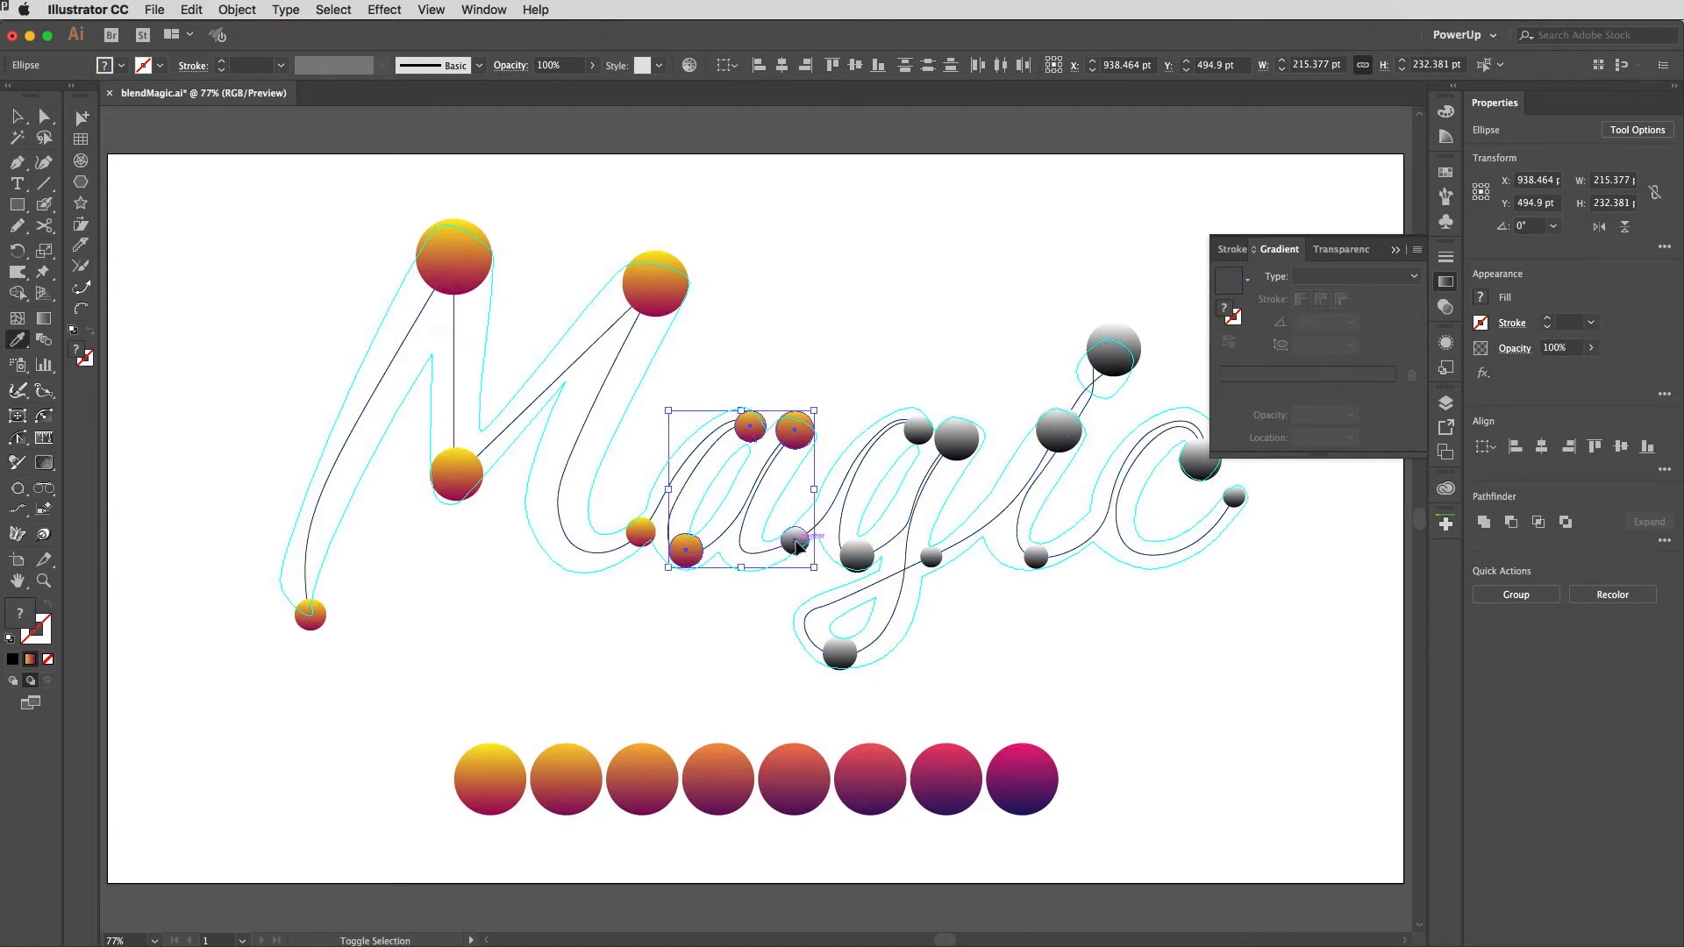
left_click(761, 608, "super")
left_click(796, 543, "super")
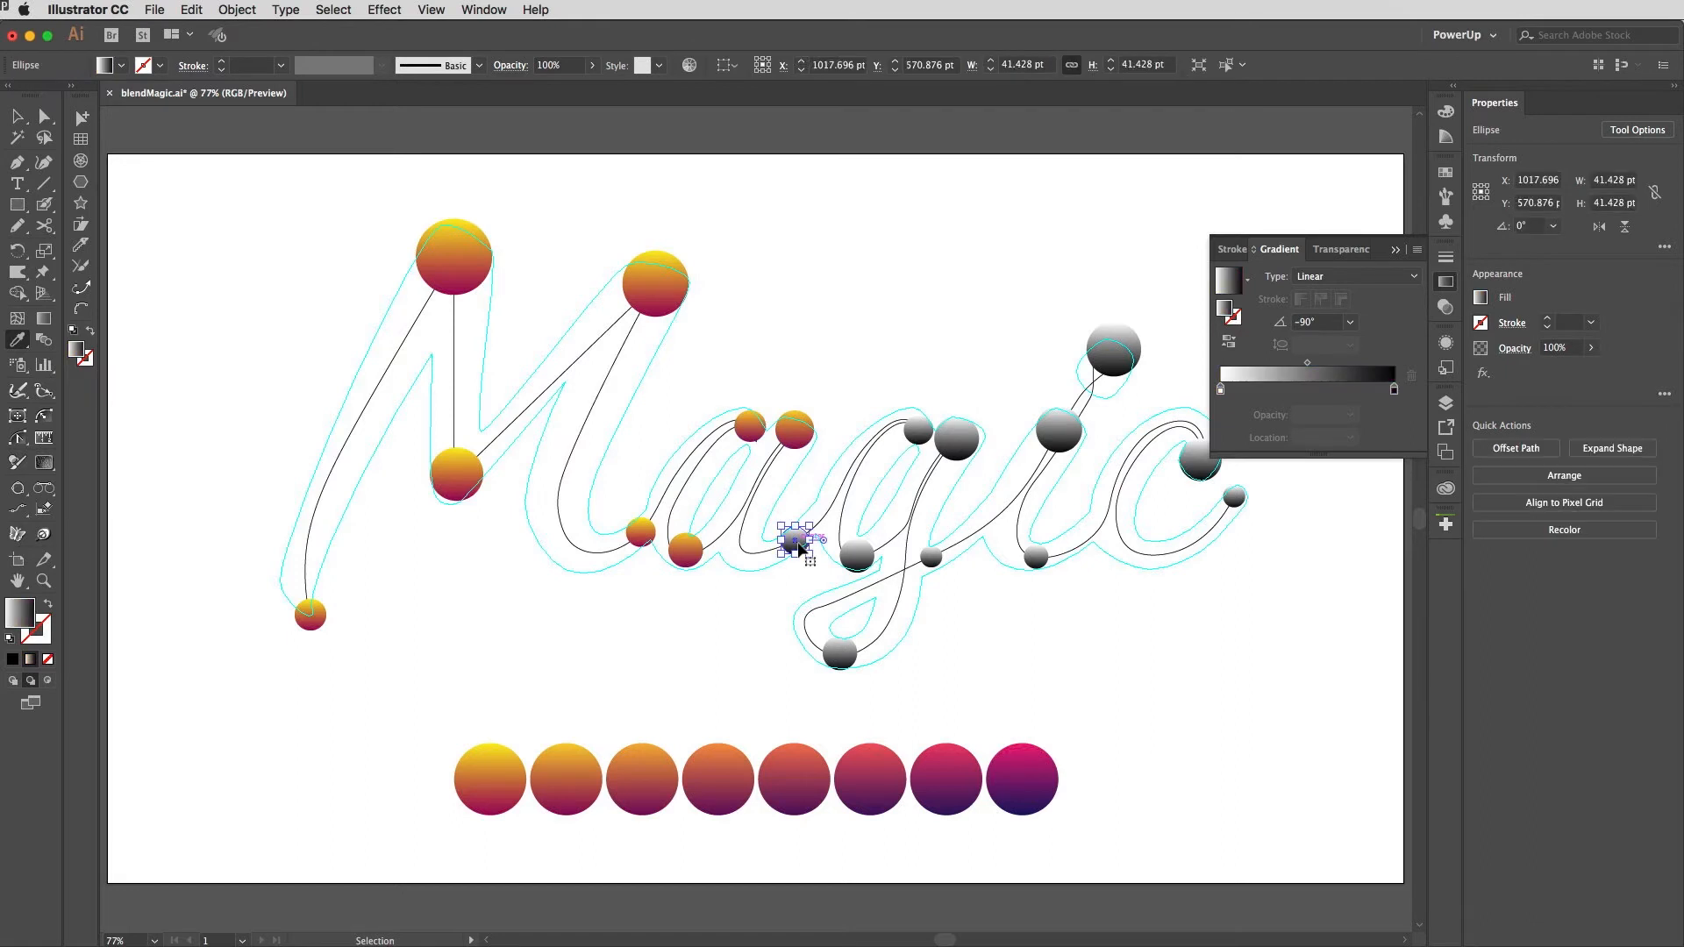
left_click(919, 430, "shift+super")
left_click(857, 554, "shift+super")
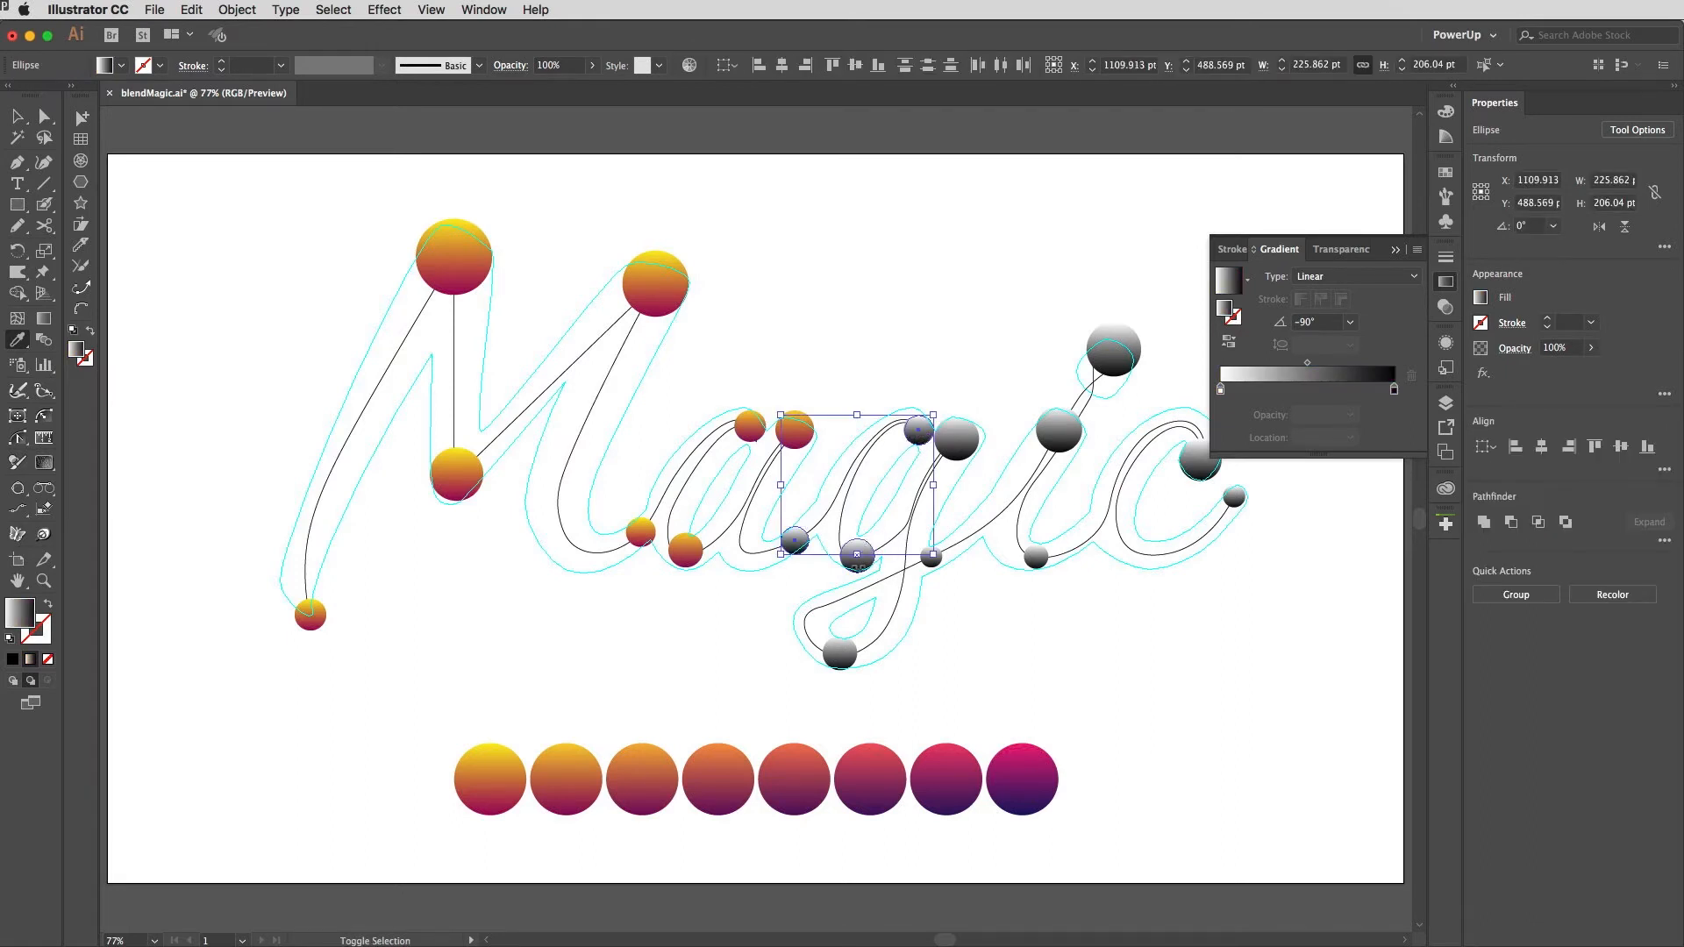
left_click(857, 566, "shift+super")
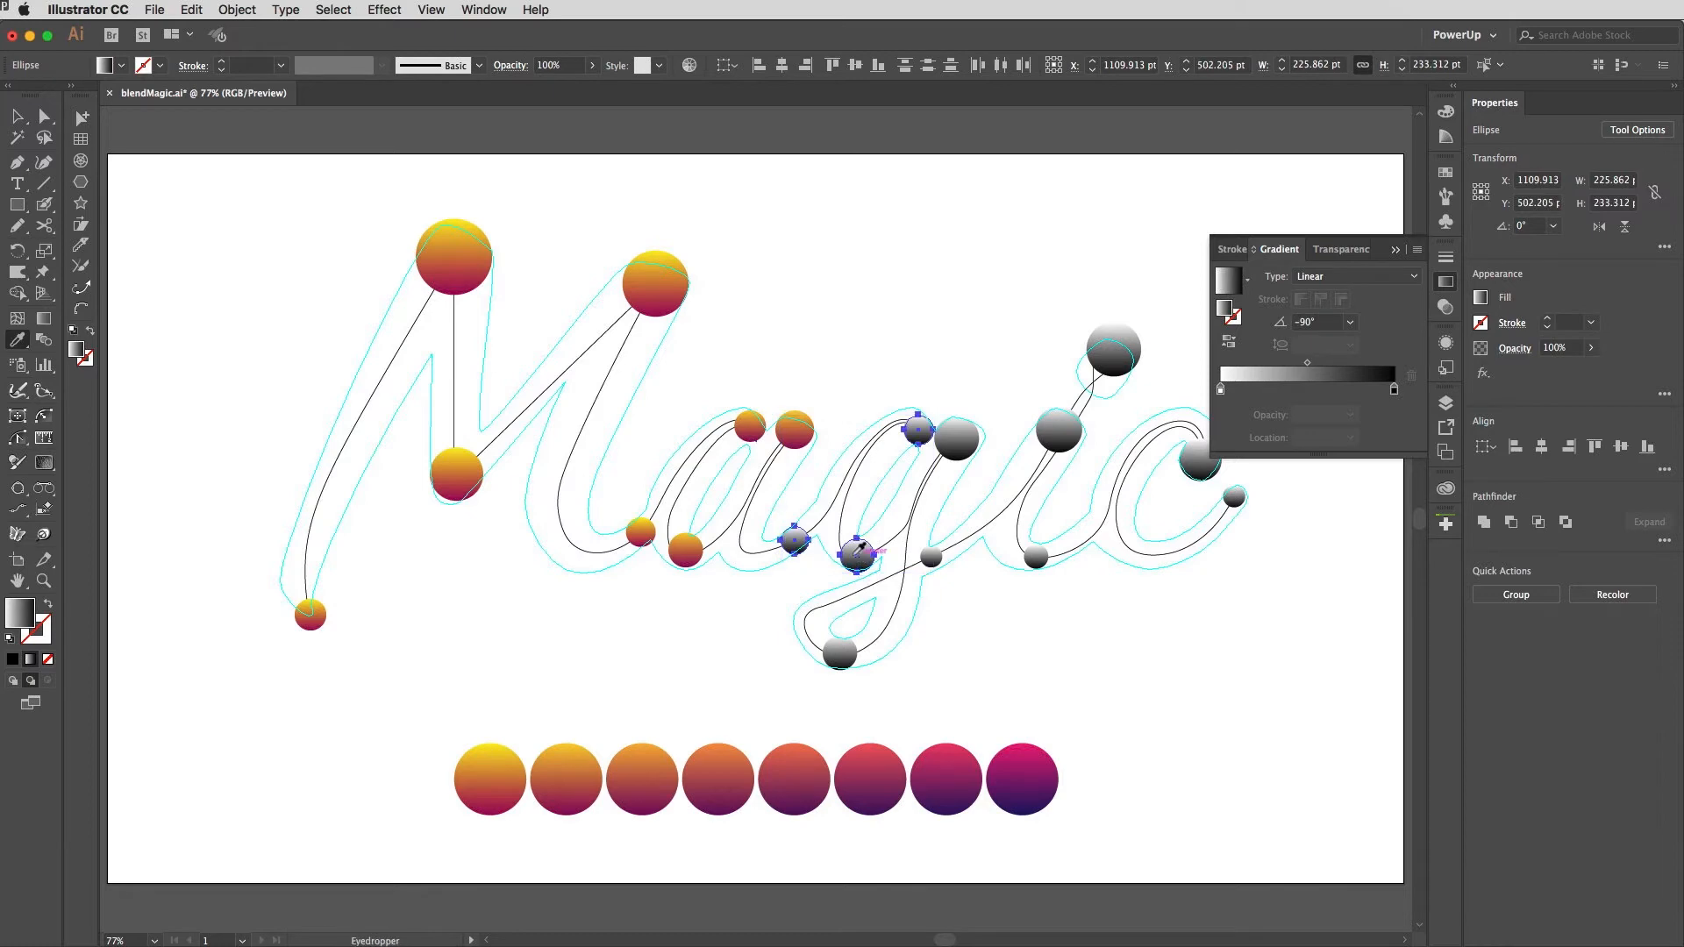
left_click(649, 778)
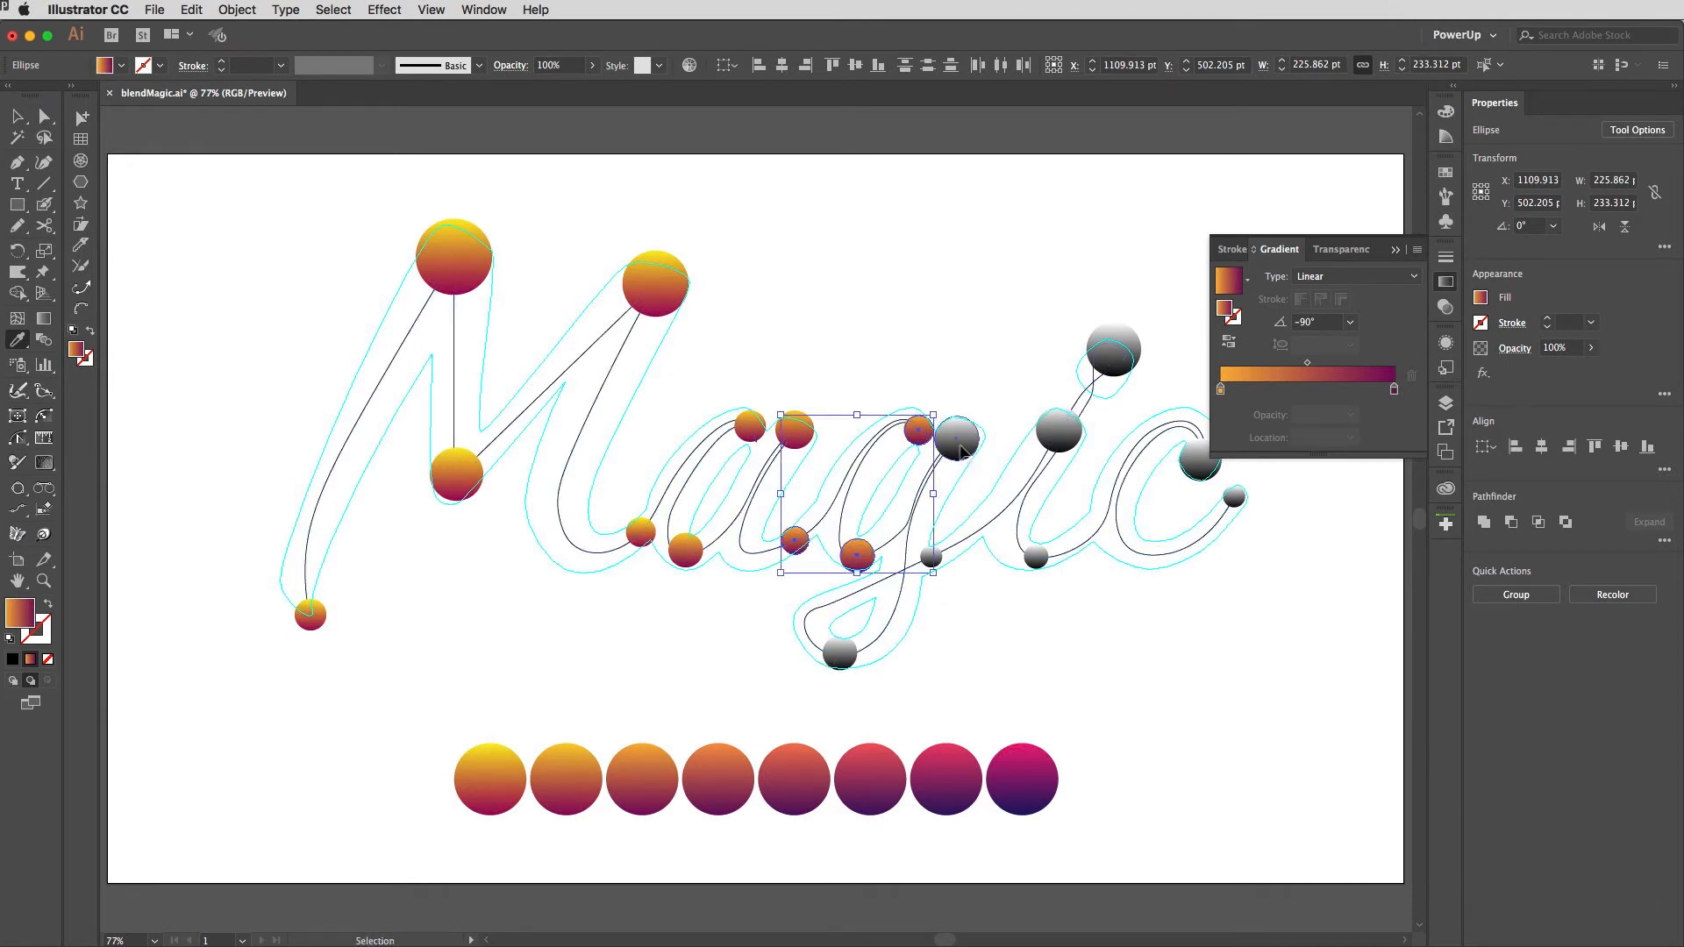
Step: Apply the fourth circle's gradient to the g's upper and lower spheres
left_click(960, 447, "super")
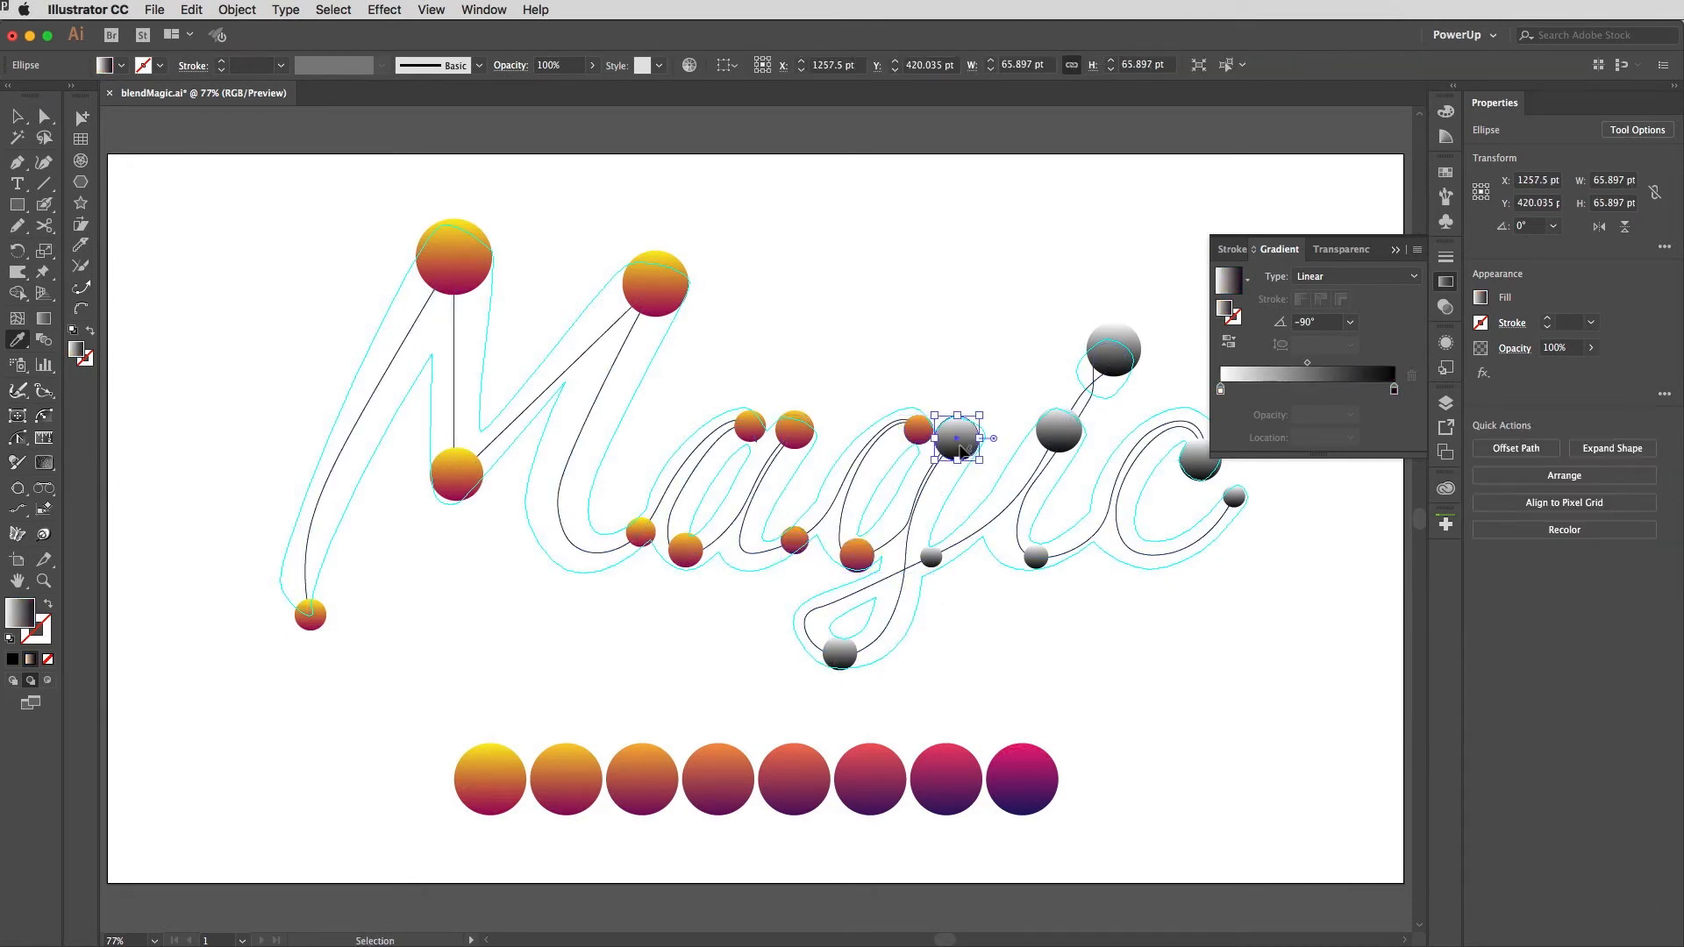
left_click(837, 656, "shift+super")
left_click(740, 769)
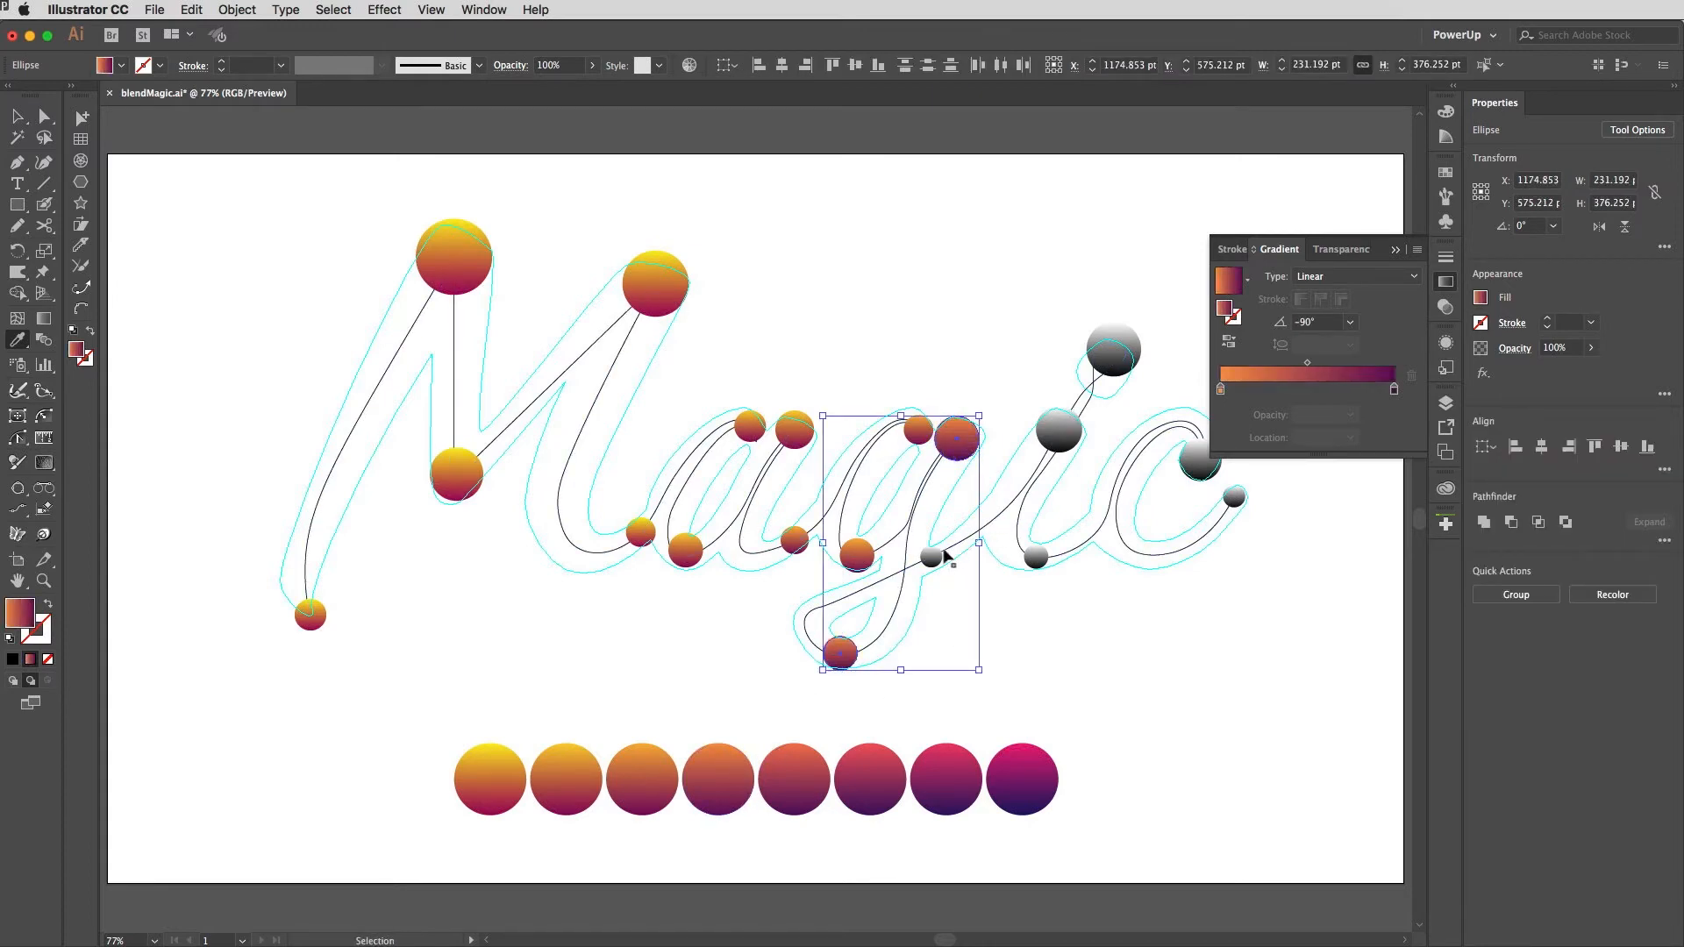
Step: Apply the sixth circle's gradient to the small sphere after the g and the i's lower sphere with the Eyedropper
left_click(932, 556, "super")
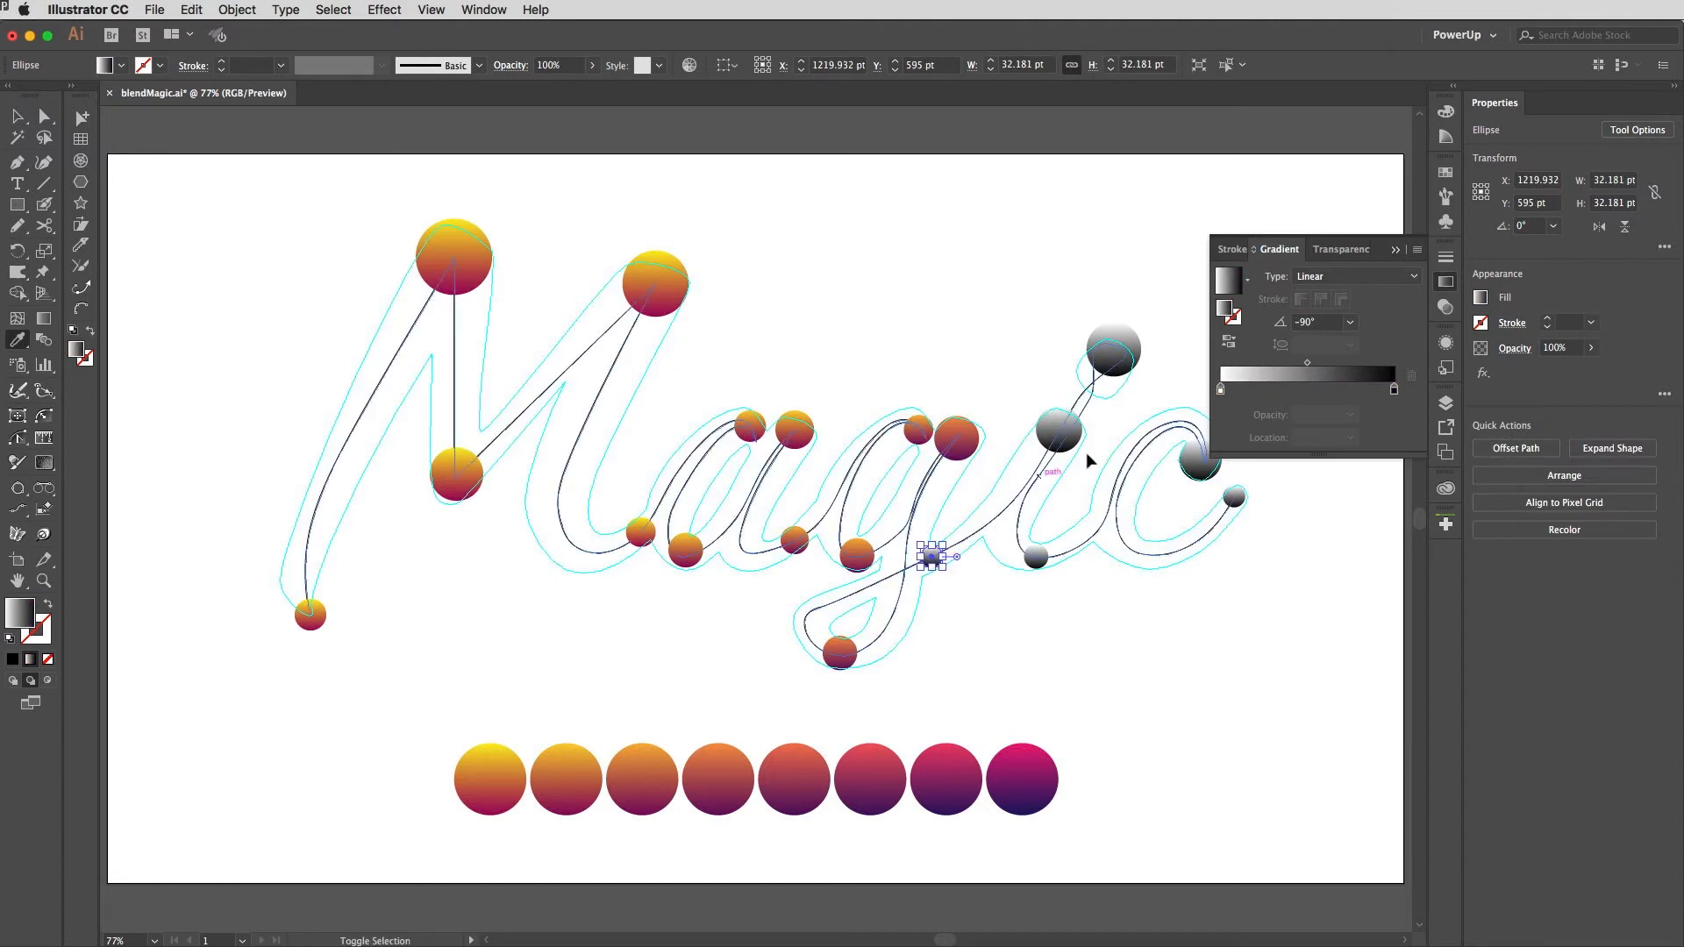
left_click(1059, 430, "shift+super")
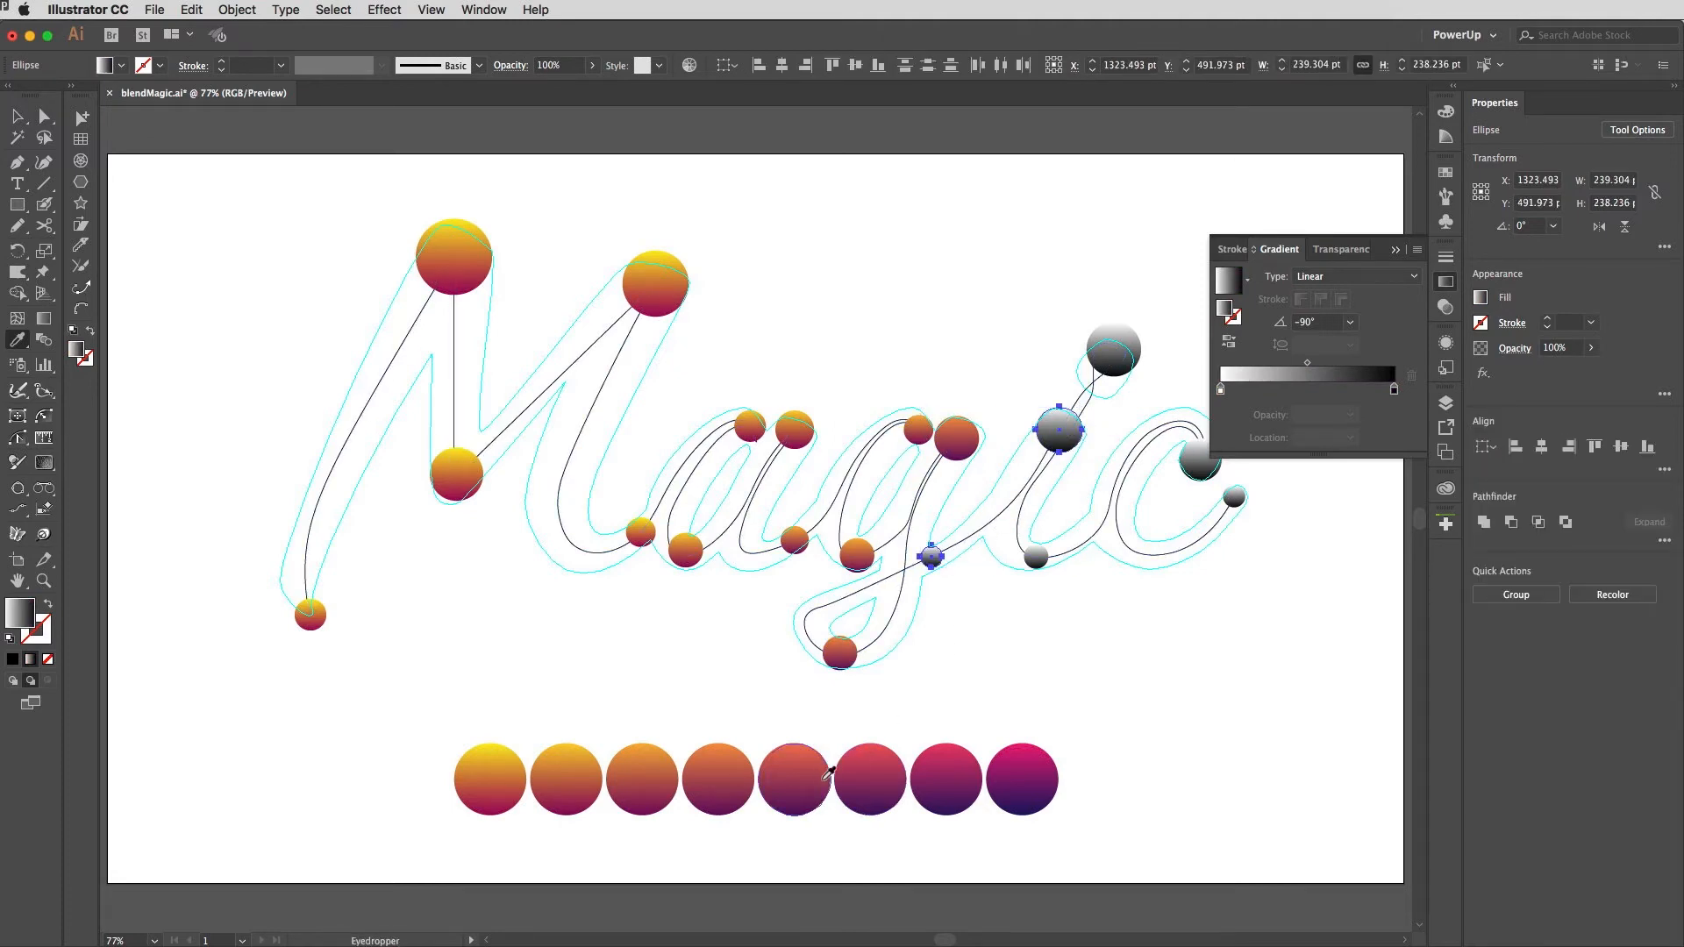
left_click(878, 775)
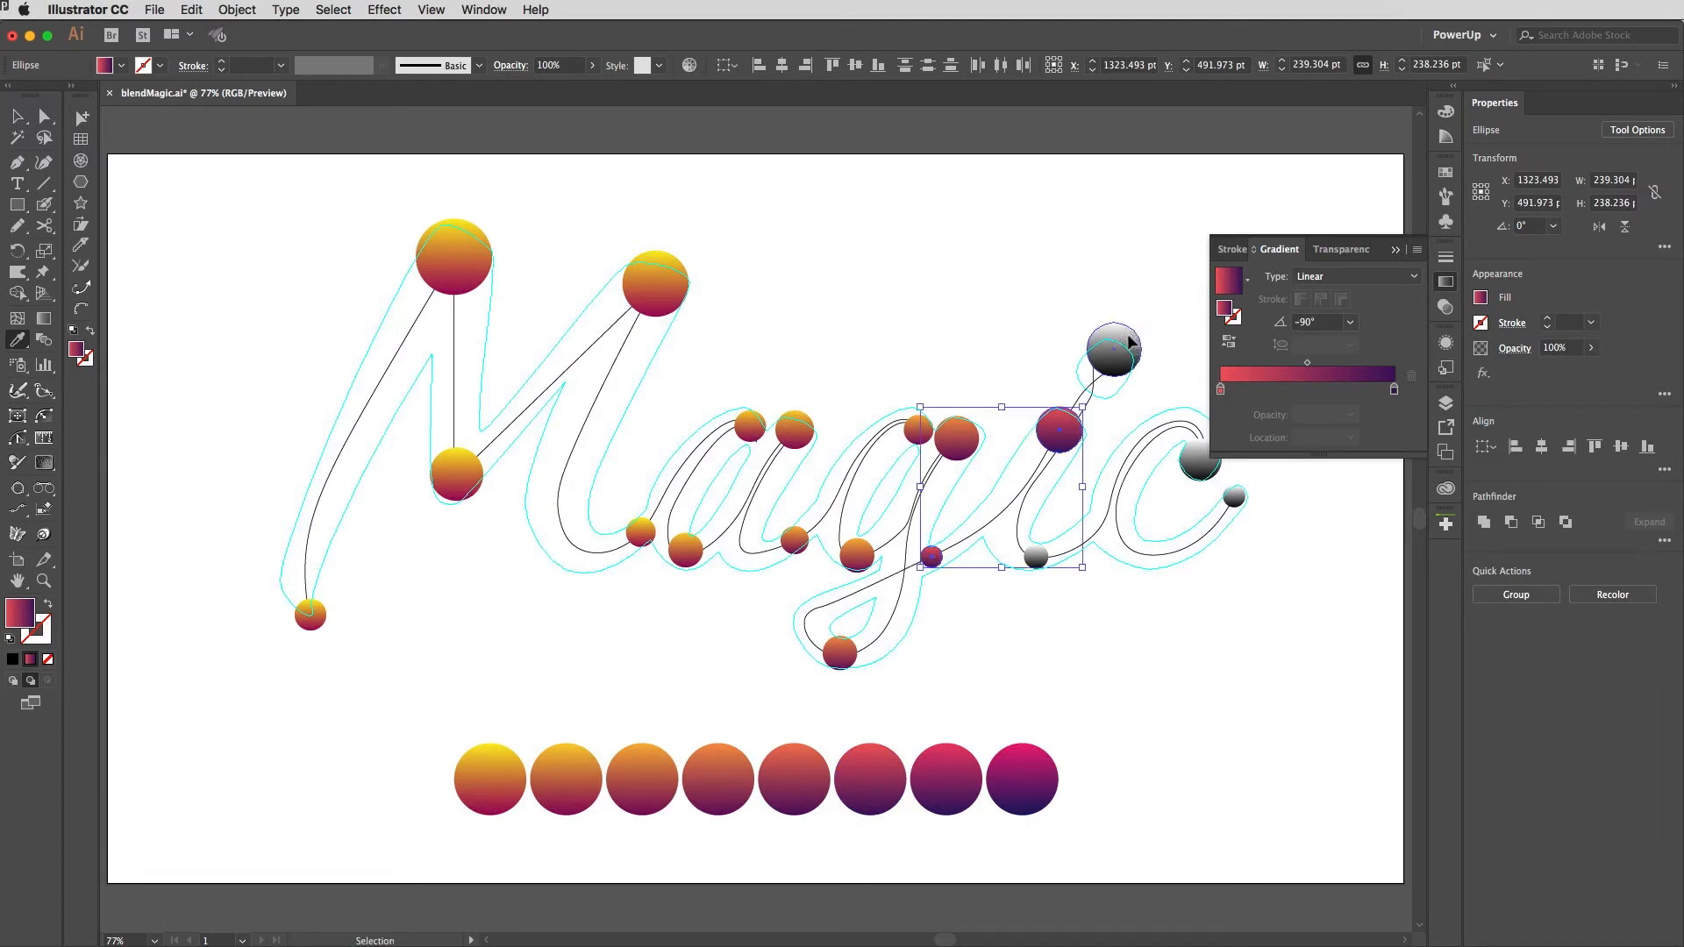
Step: Apply the seventh circle's gradient to the i's dot sphere and the eighth circle's gradient to the c's three spheres
left_click(1125, 336, "super")
left_click(959, 745)
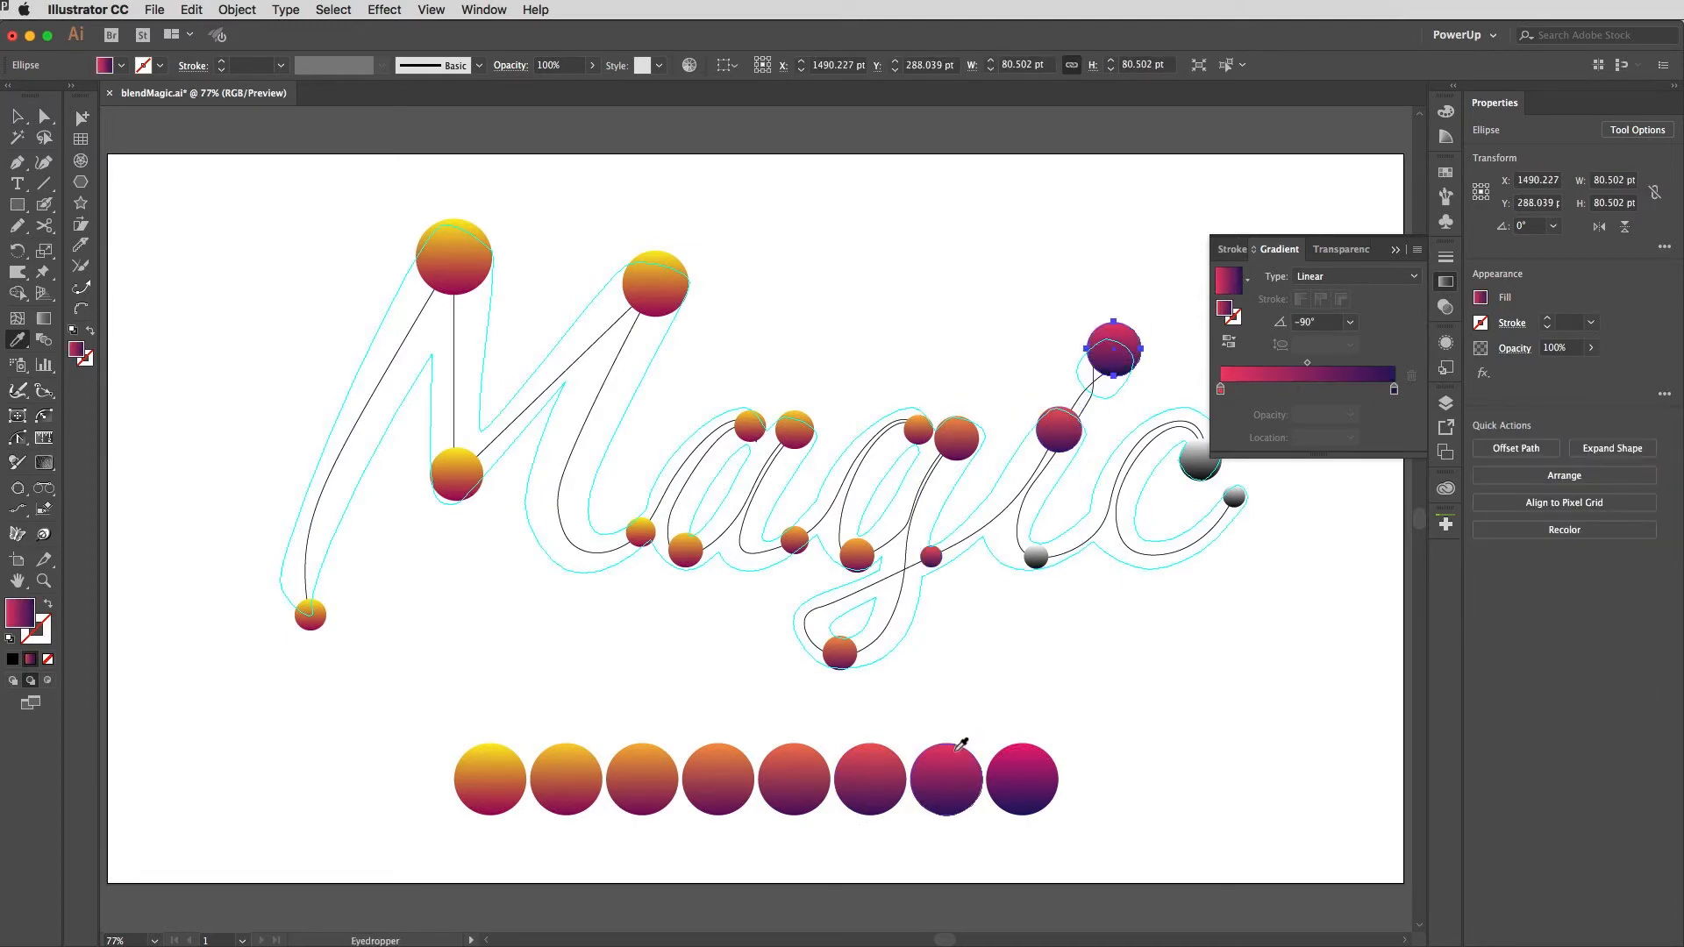
left_click(1036, 557, "super")
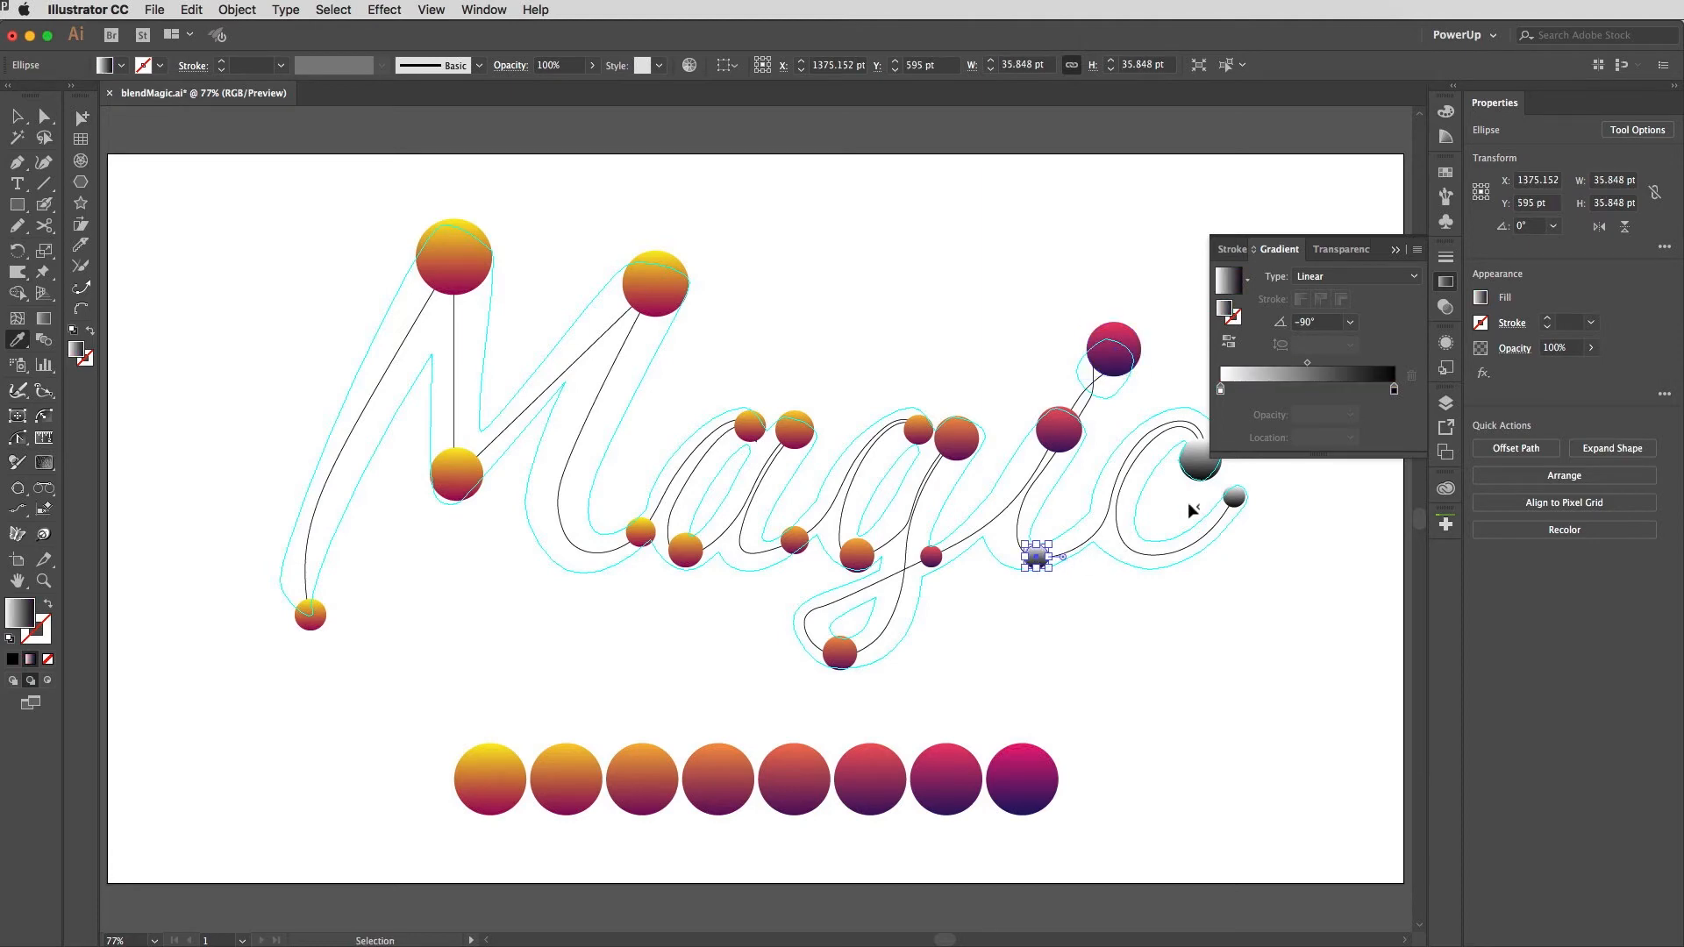
left_click(1198, 472, "shift+super")
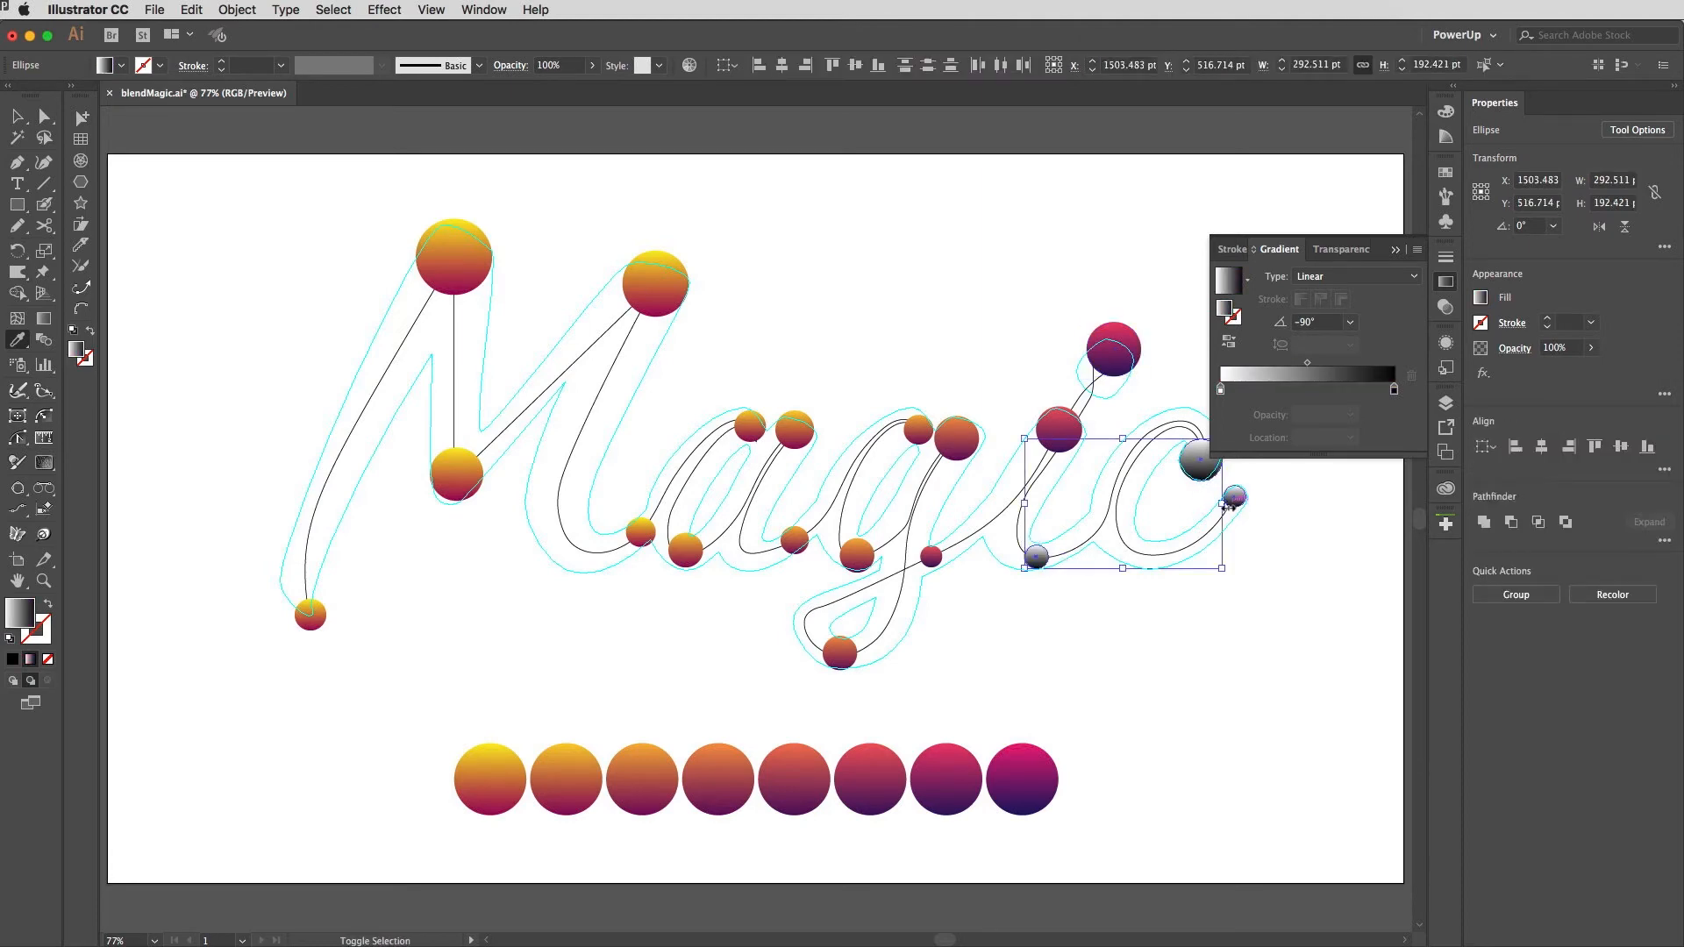
left_click(1235, 500, "shift+super")
left_click(1024, 785)
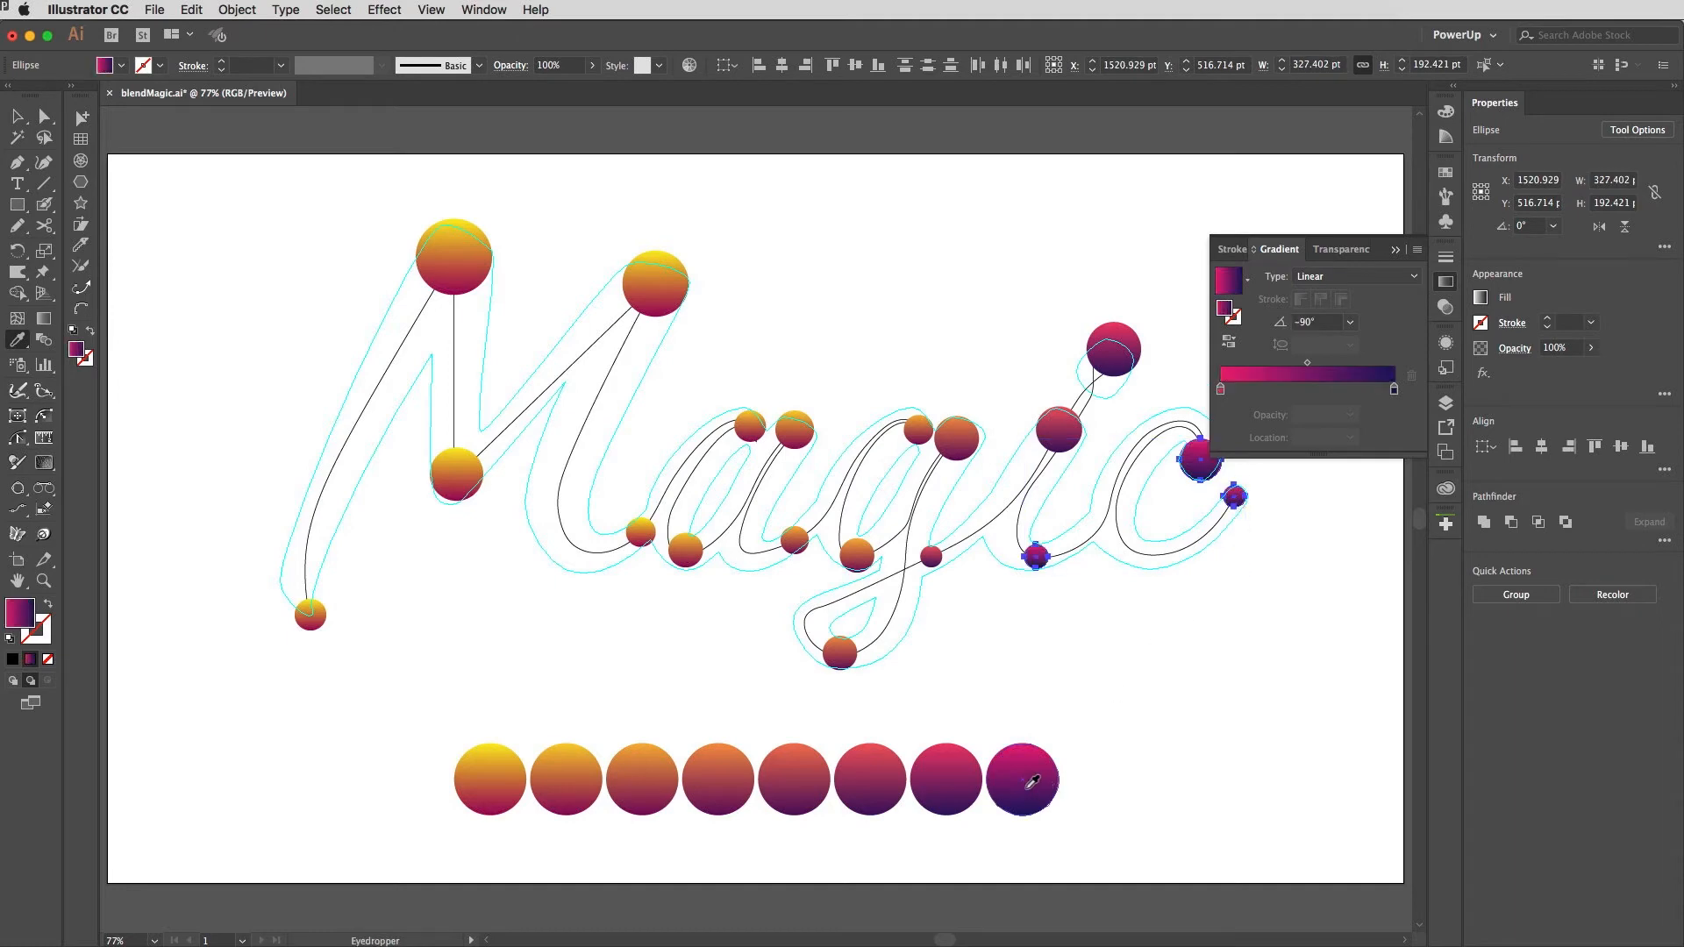
Step: Delete the whole row of blended gradient circles below the lettering
left_click(1446, 284)
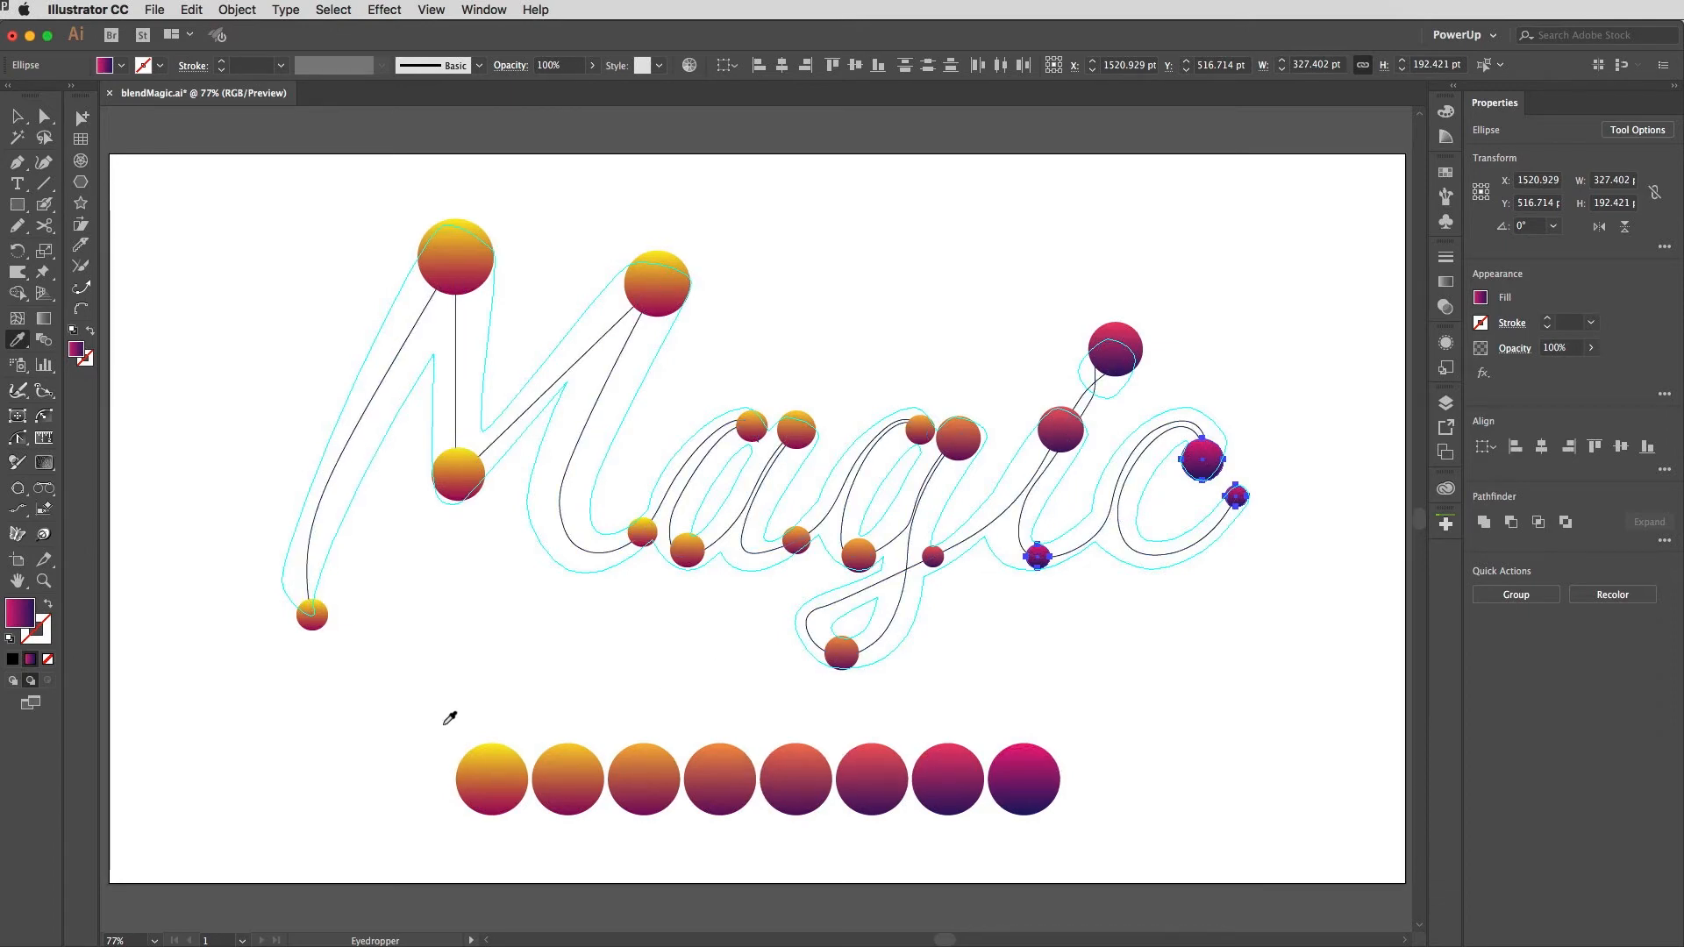
key("v")
left_click_drag(413, 741, 1132, 821)
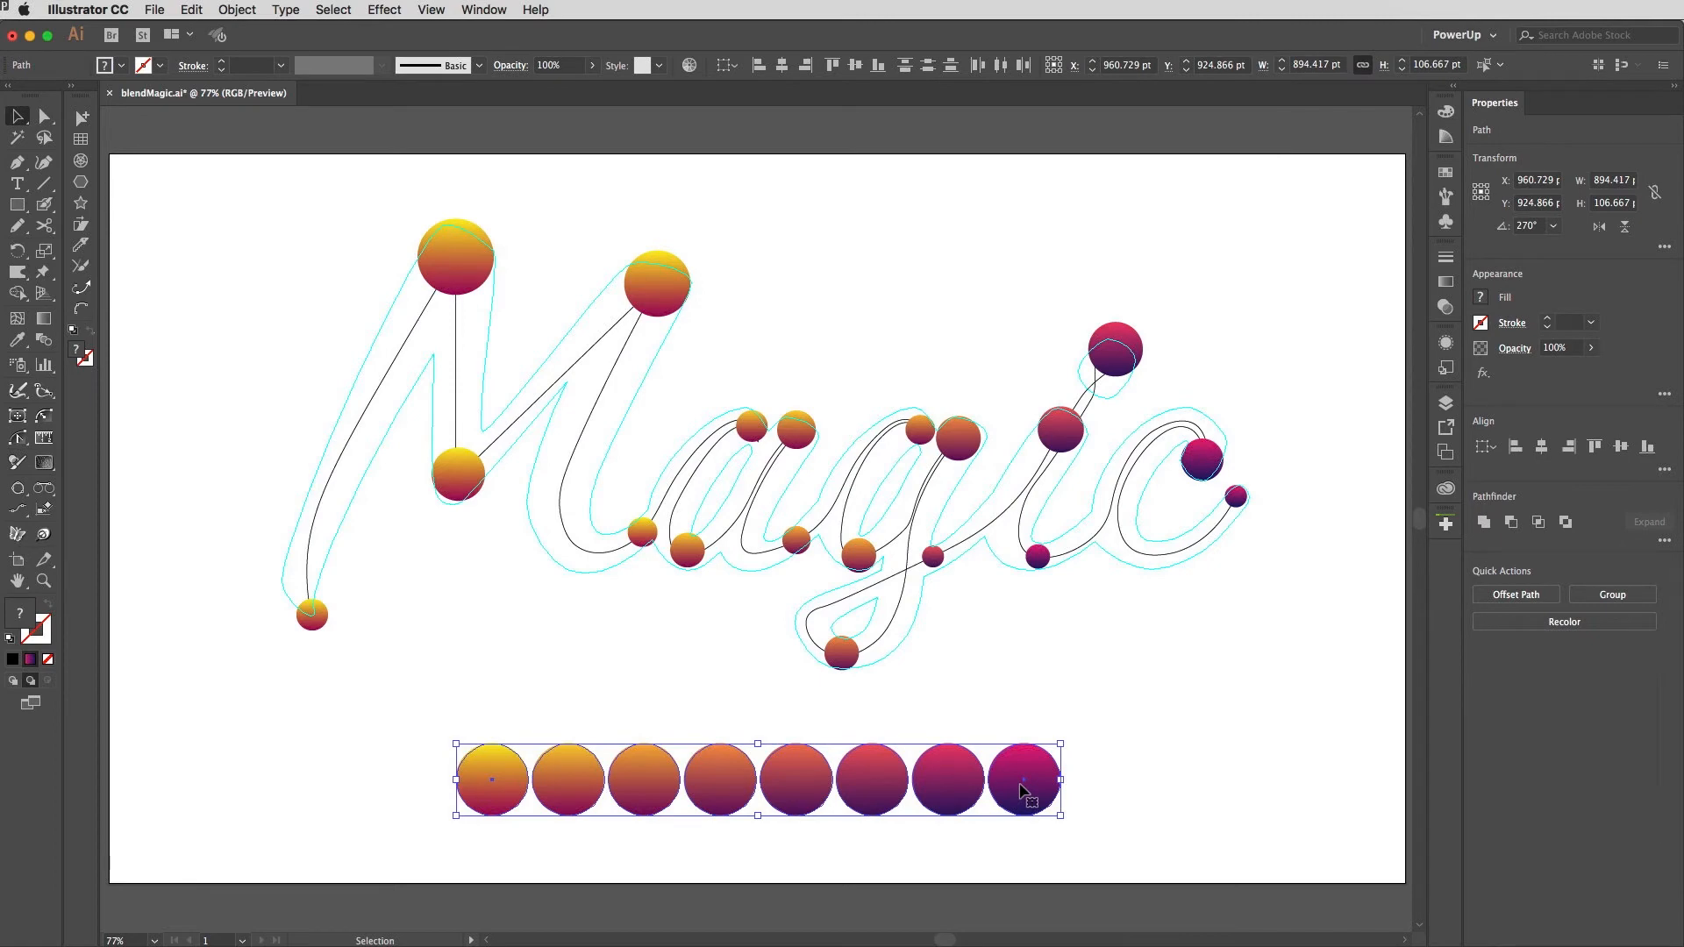
key("Delete")
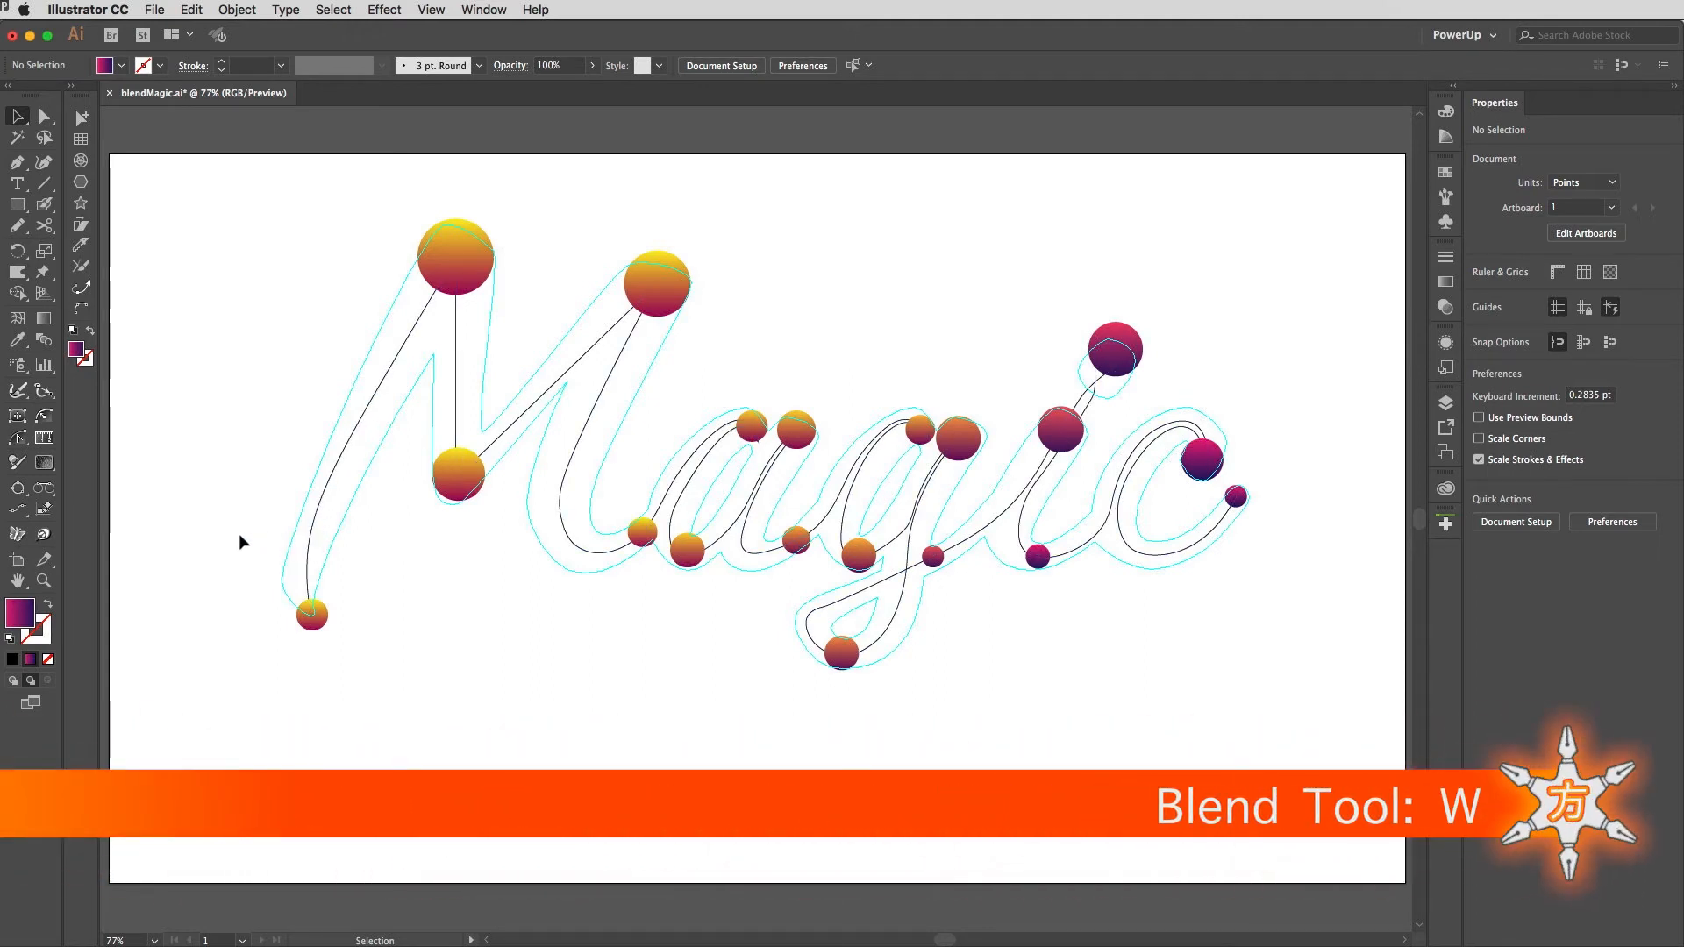
Step: Blend the spheres of the M in sequence with the Blend tool, ending at the start of the a
key("w")
left_click(311, 623)
left_click(454, 276)
left_click(457, 466)
left_click(654, 296)
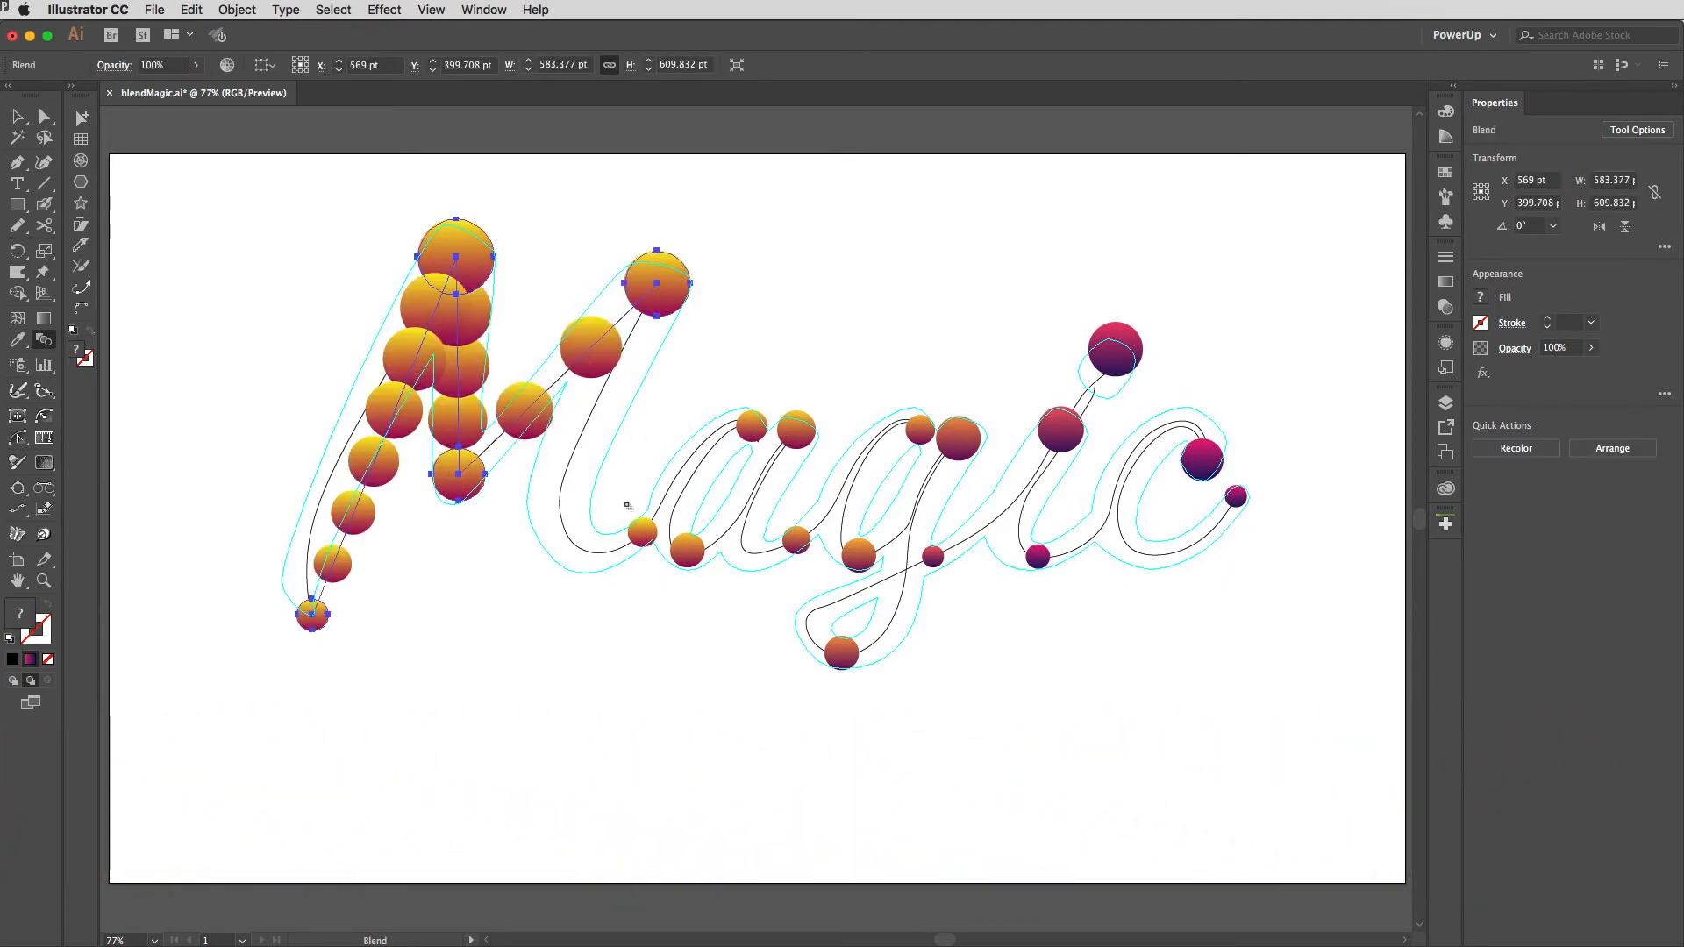
left_click(642, 531)
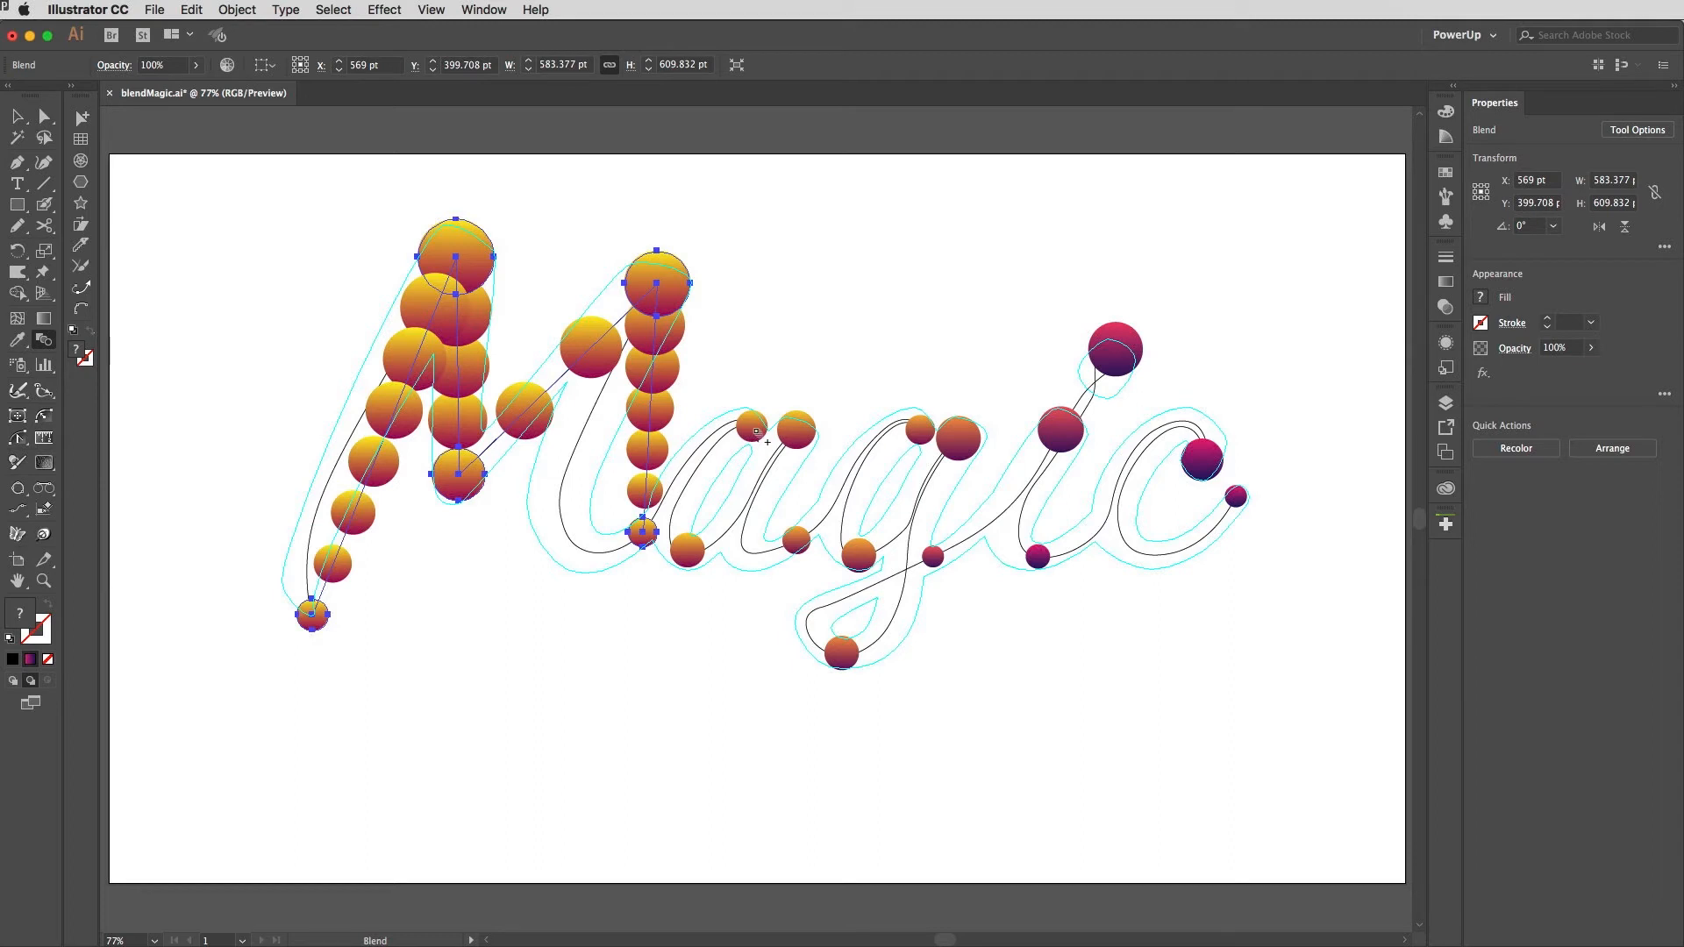
Step: Continue the blend through the spheres of the a and the top of the g
left_click(752, 428)
left_click(688, 549)
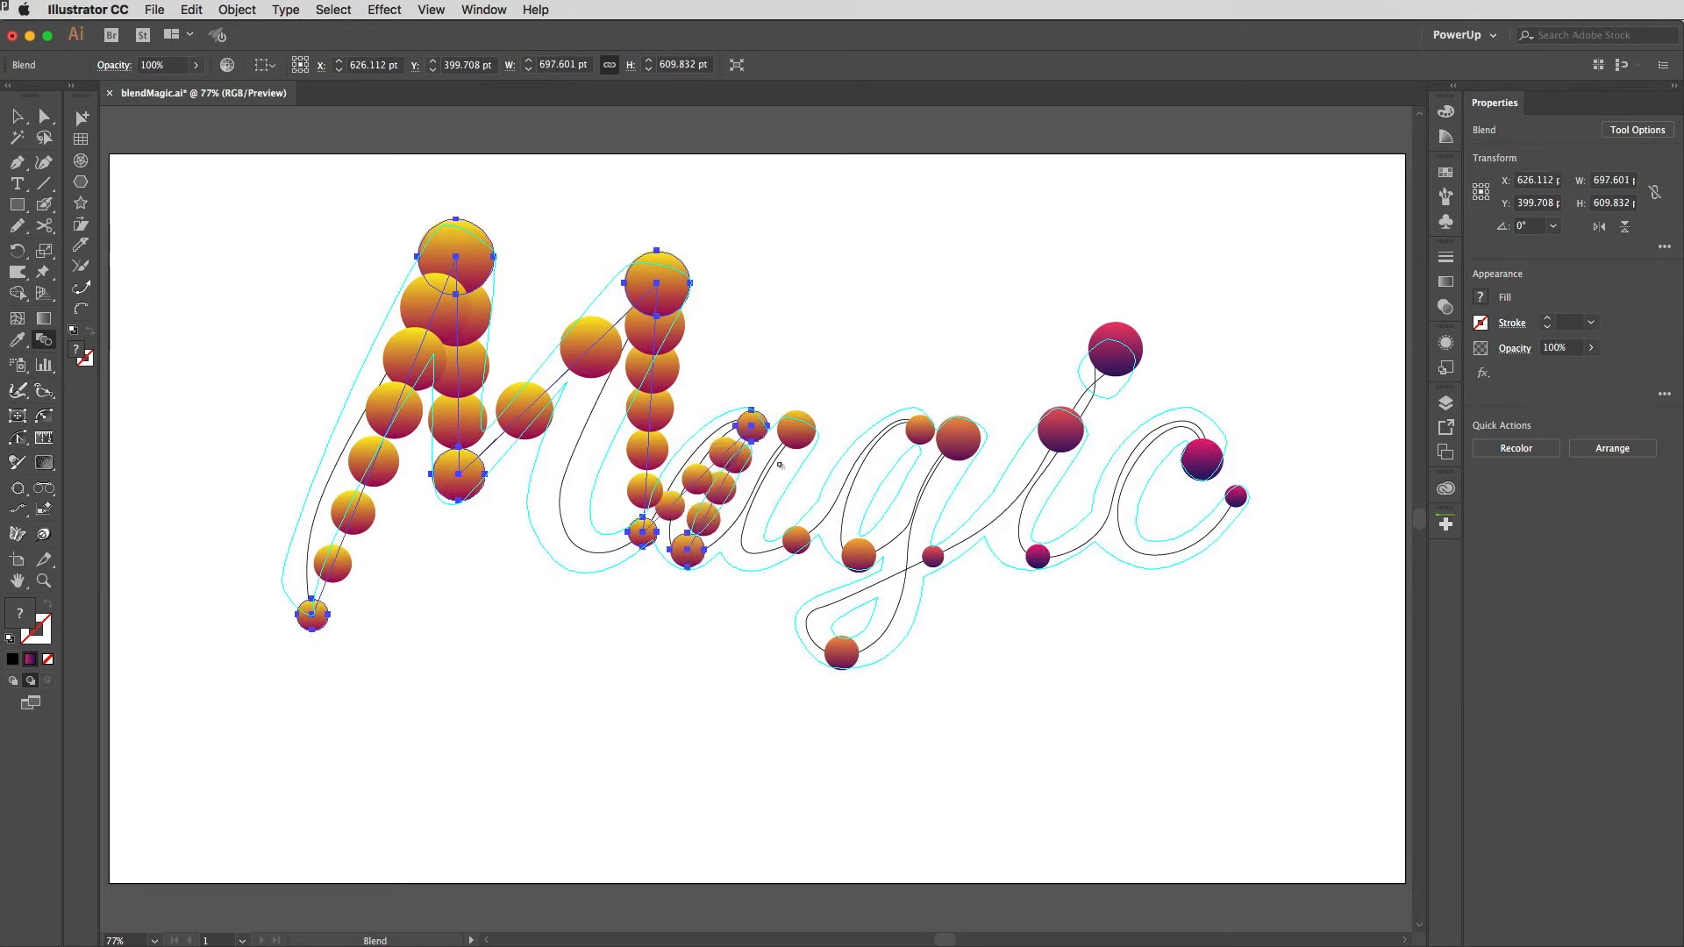
left_click(796, 430)
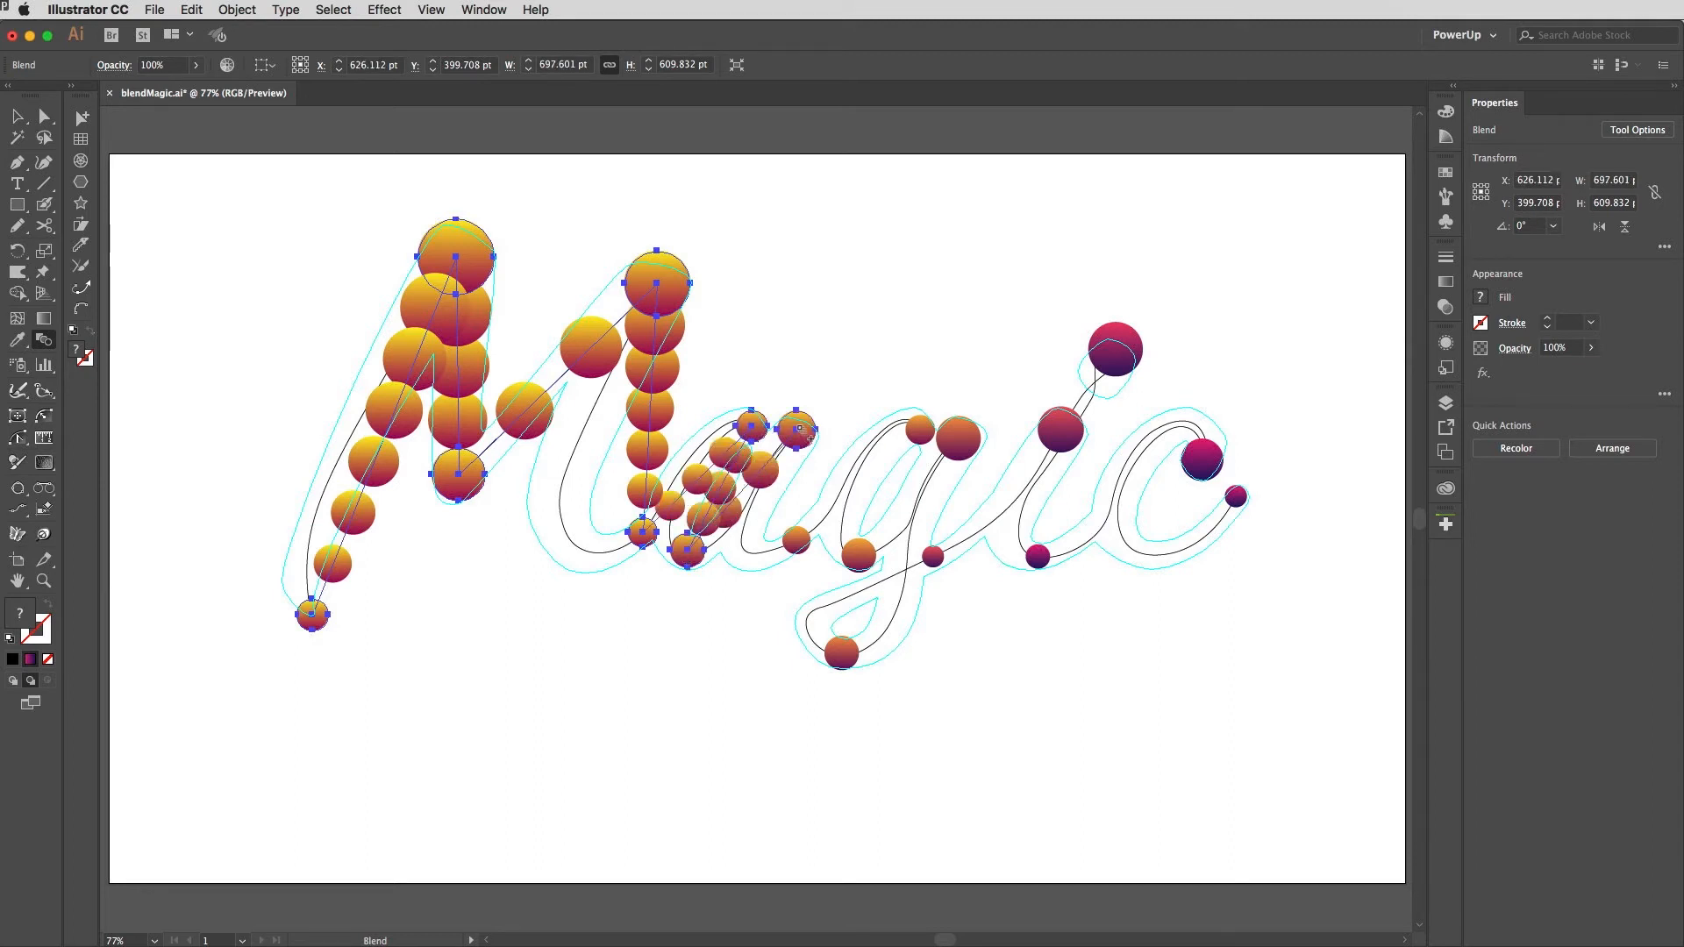
left_click(797, 542)
left_click(921, 429)
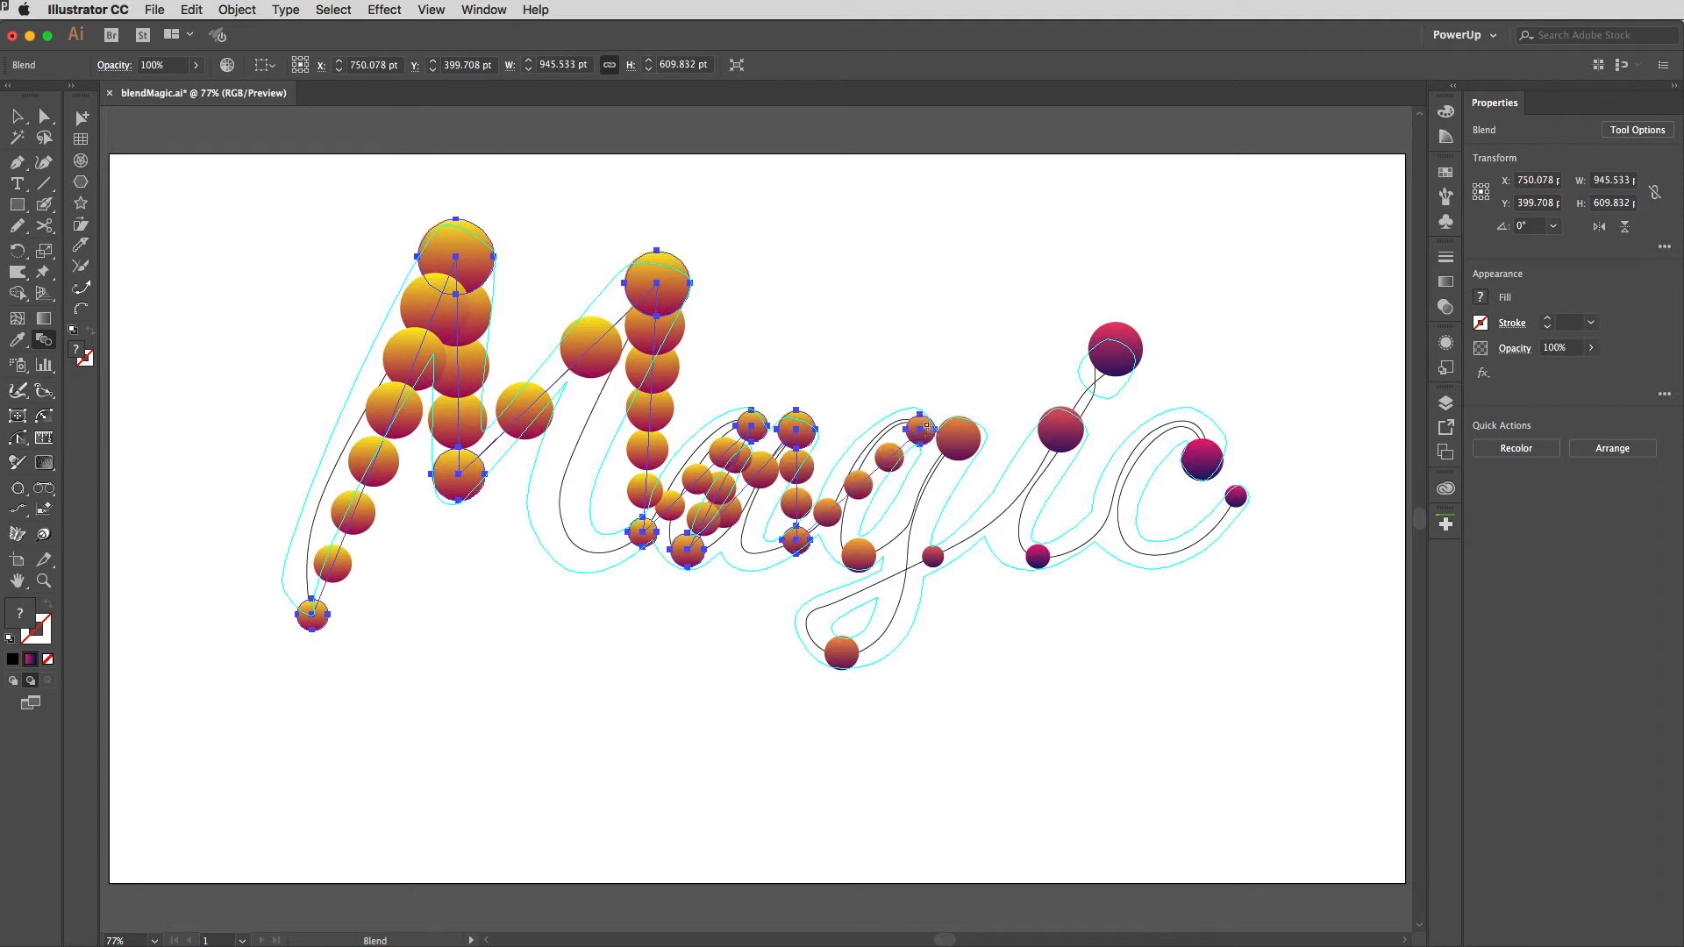
left_click(860, 561)
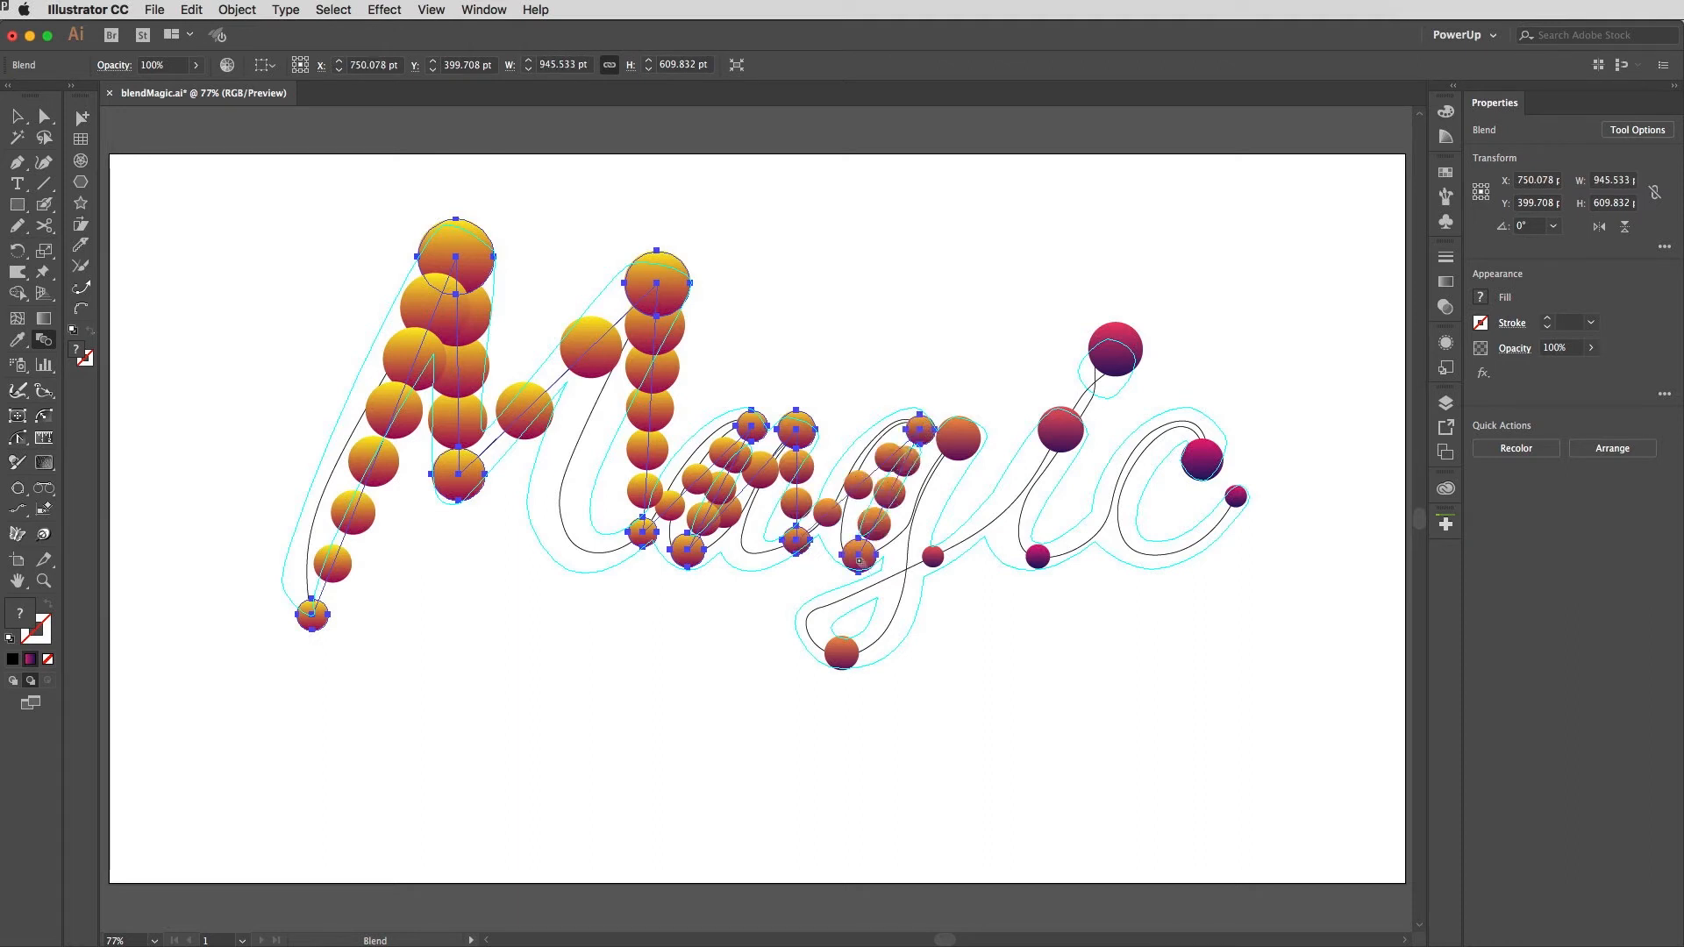
left_click(952, 443)
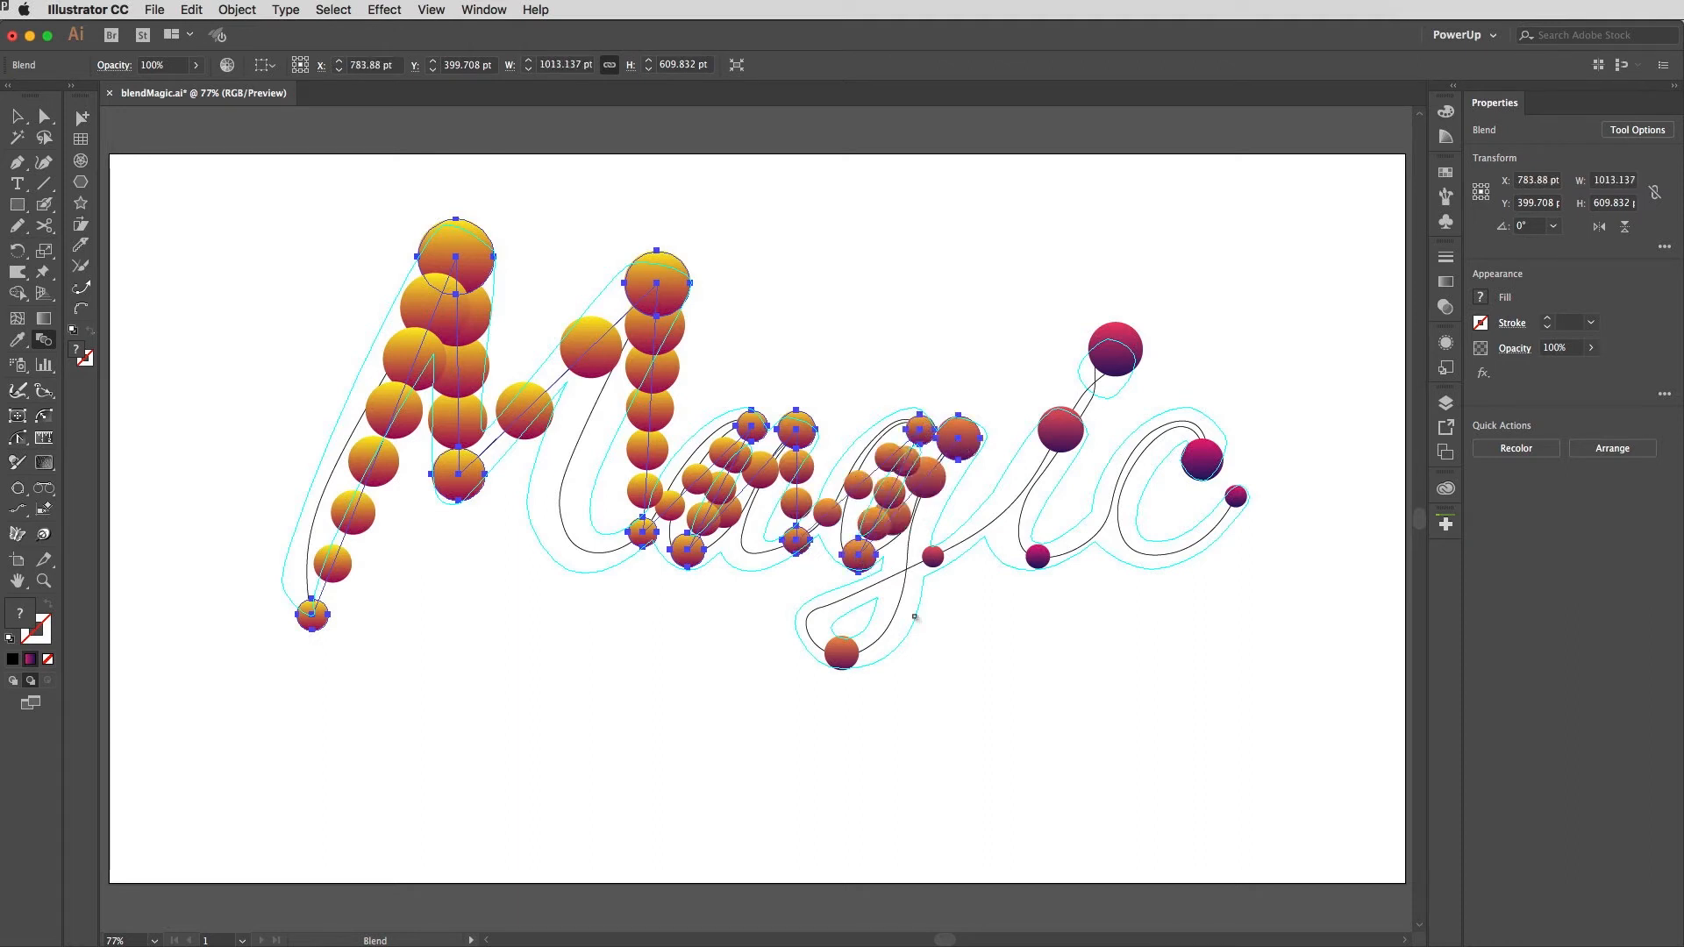
Step: Continue the blend through the g's loop, the i and the c's spheres to the last sphere
left_click(844, 659)
left_click(936, 558)
left_click(1061, 431)
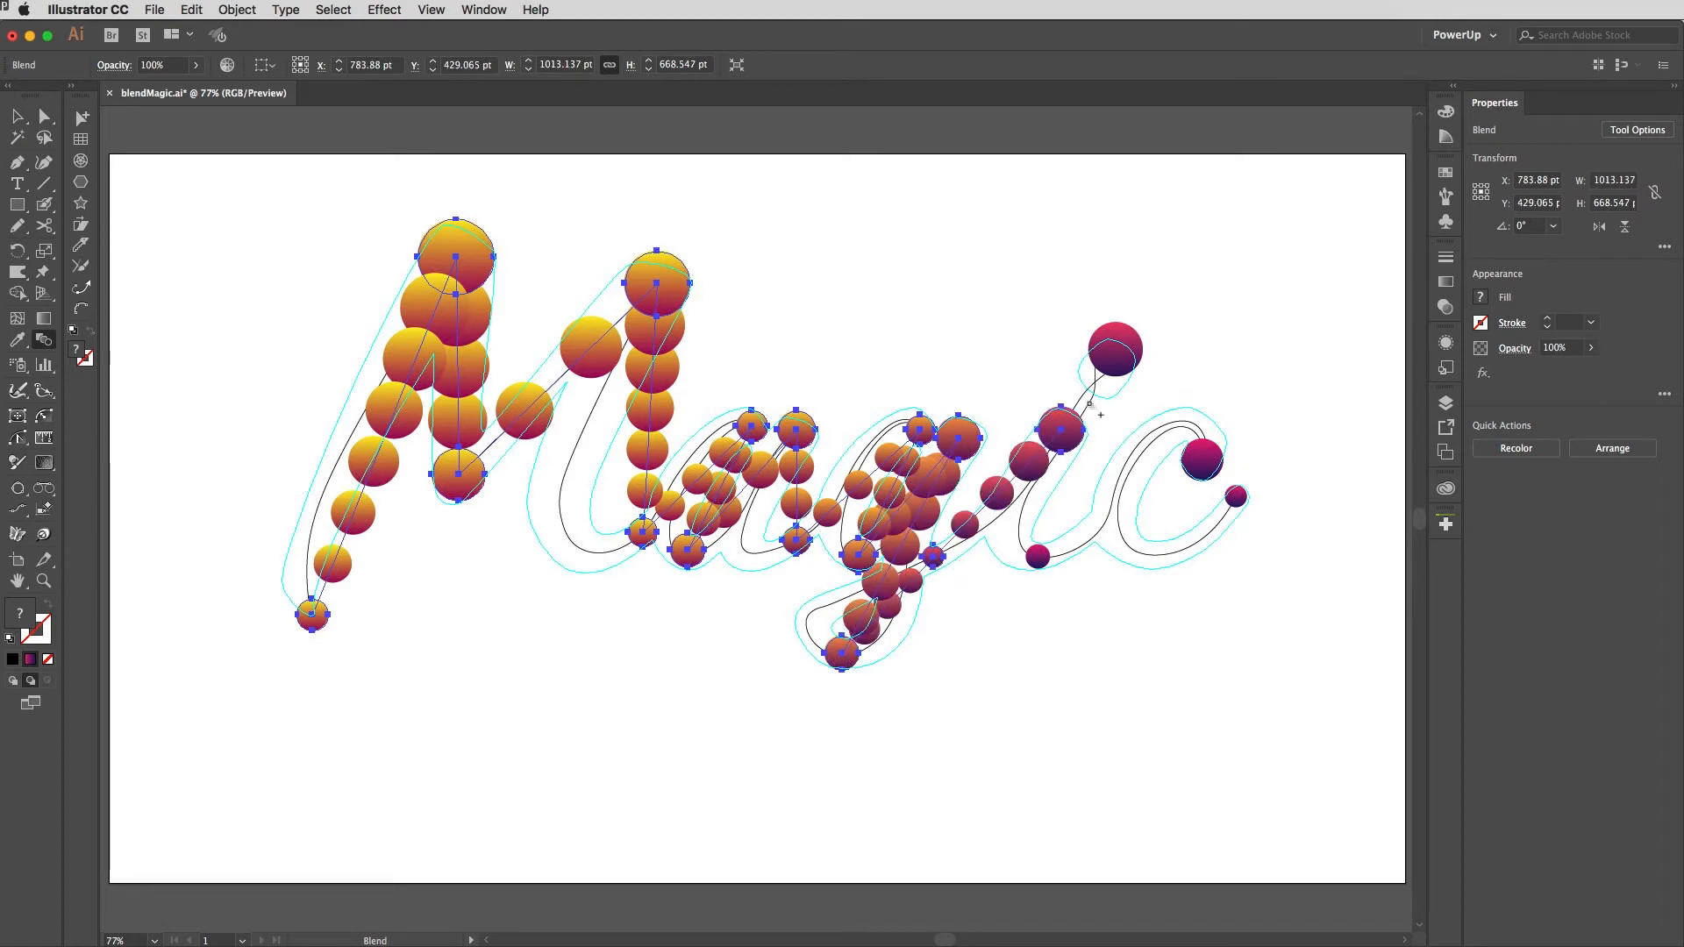
left_click(1123, 333)
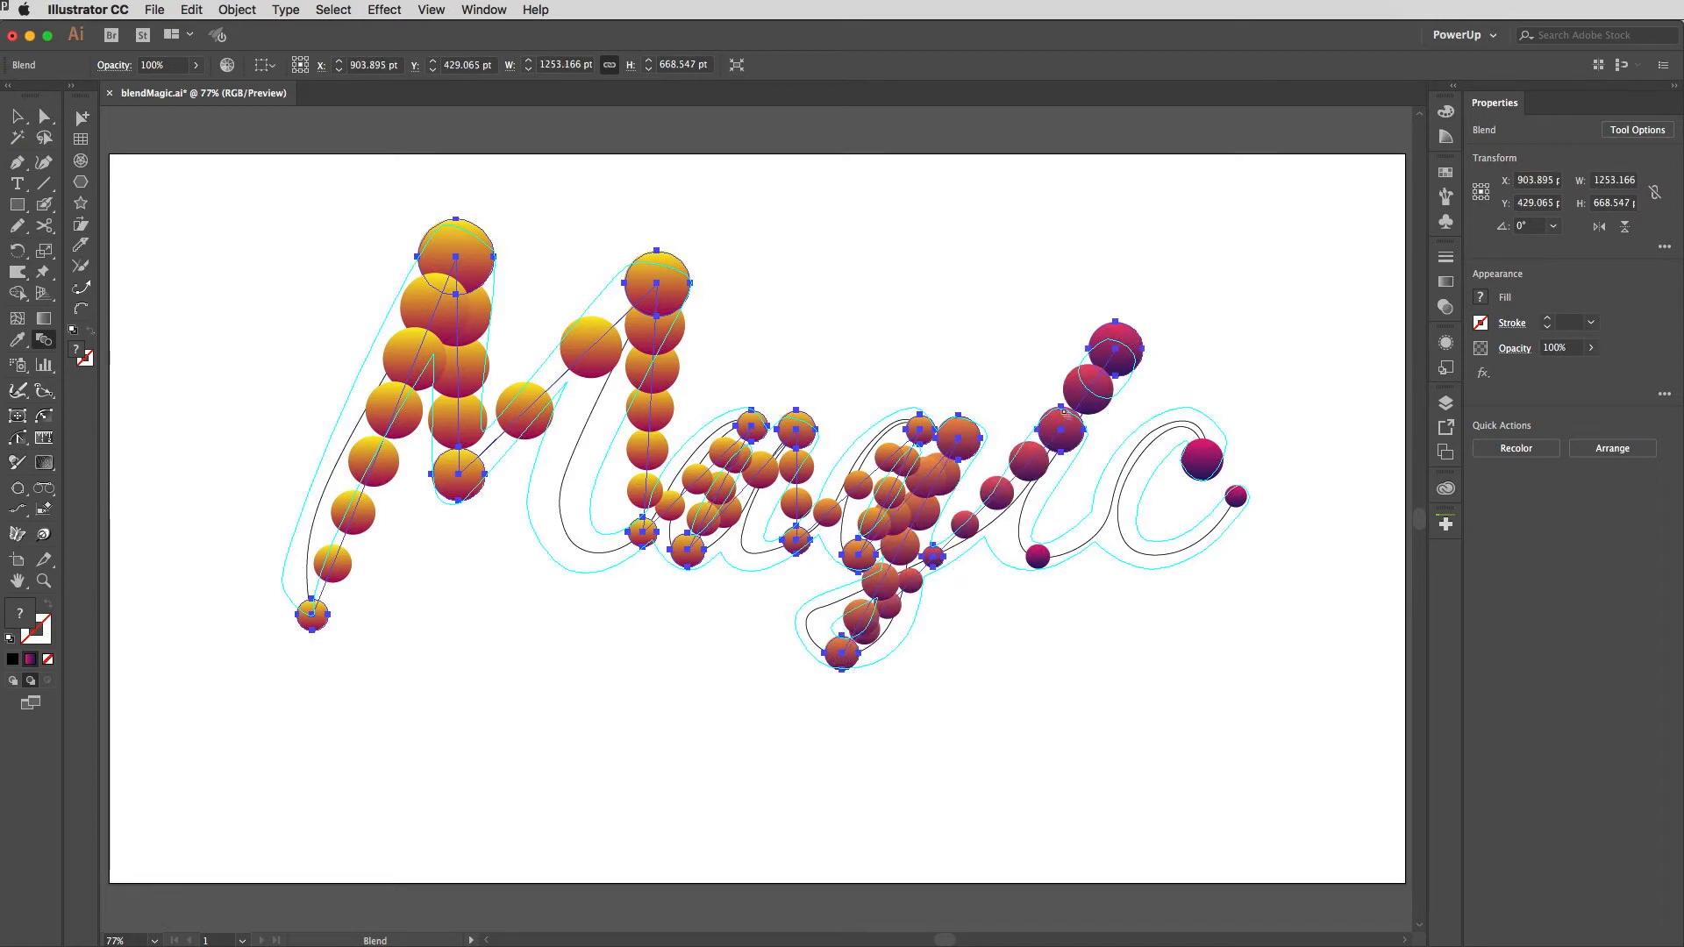
left_click(1036, 562)
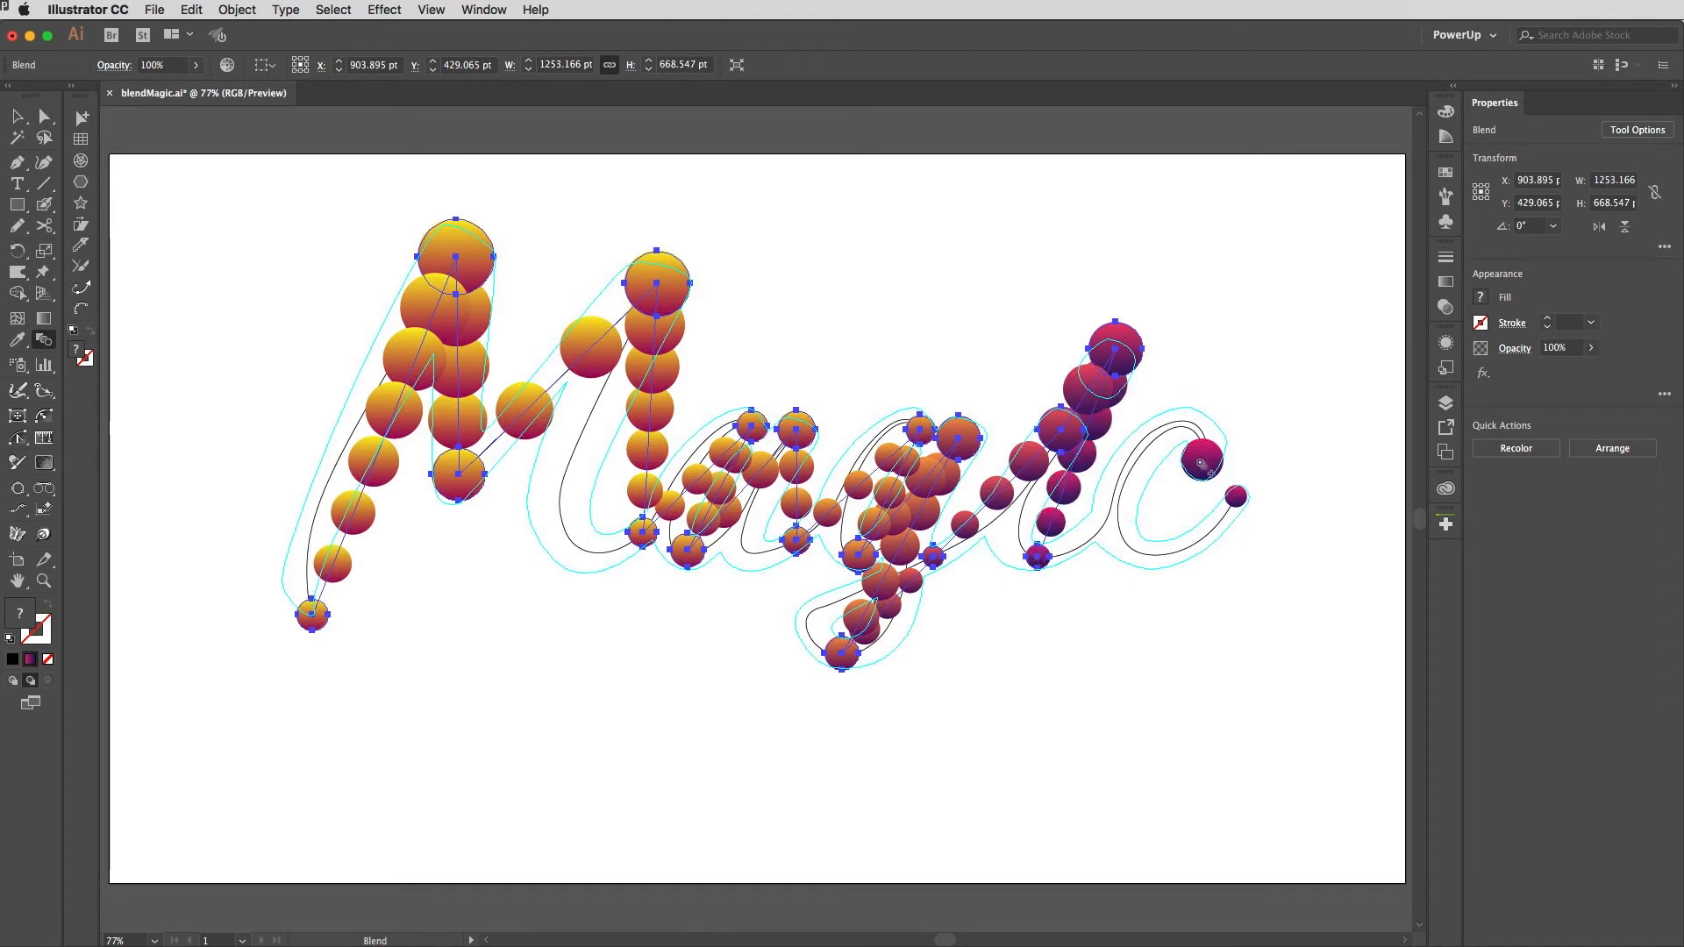
left_click(1204, 463)
left_click(1237, 500)
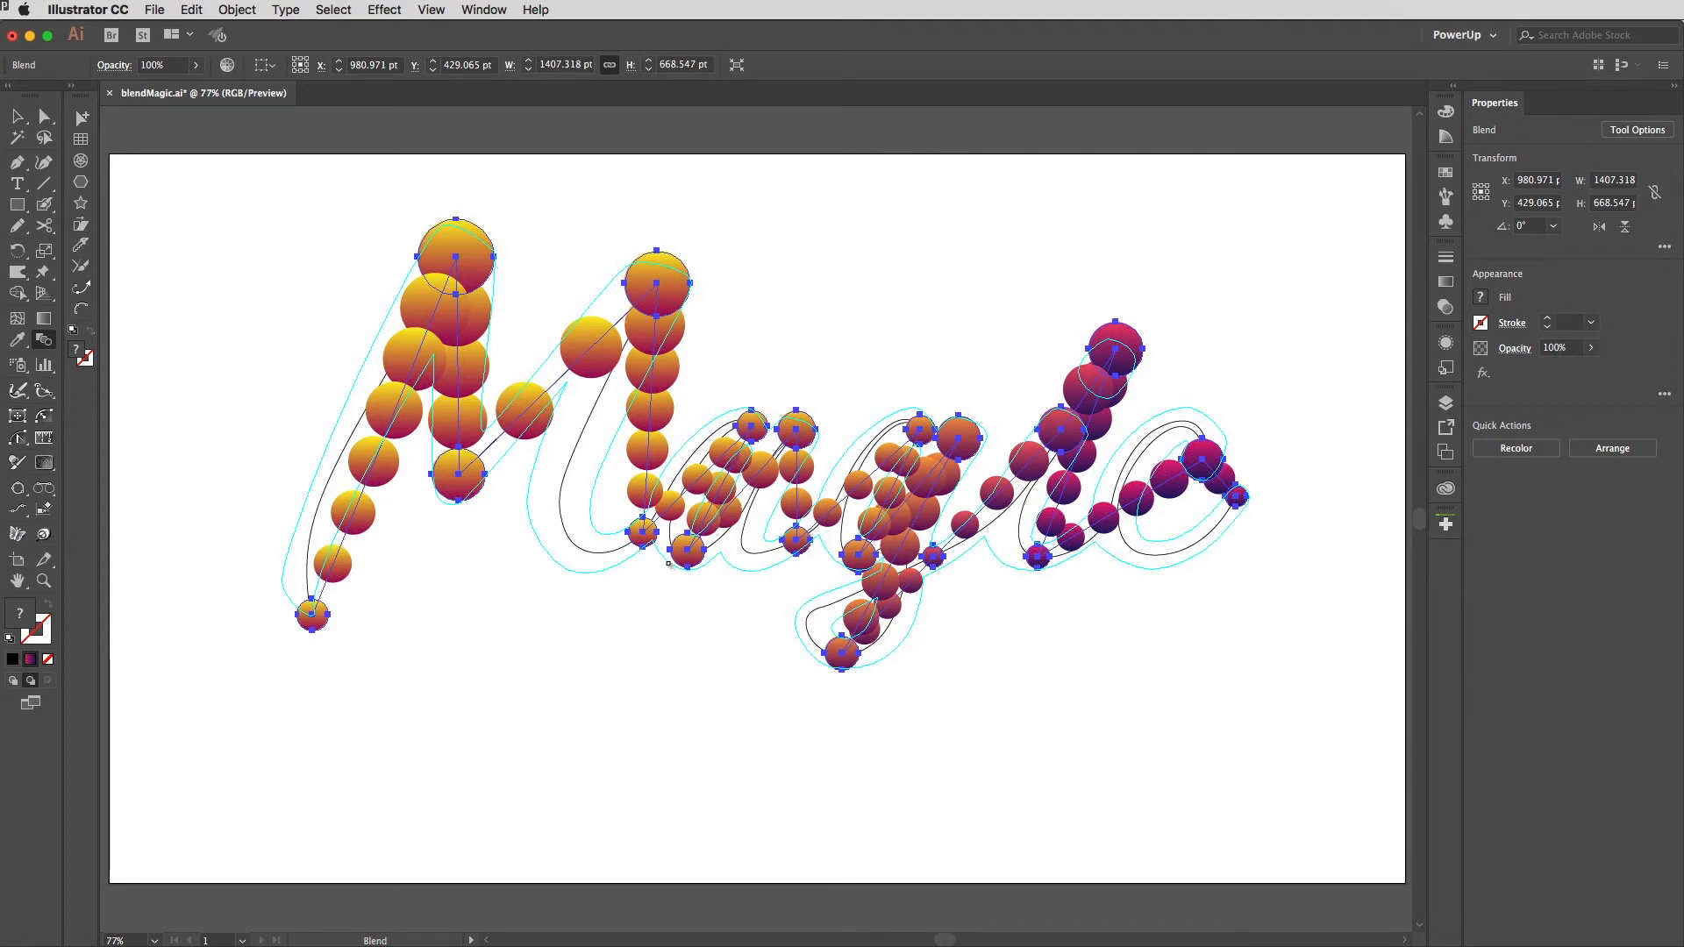
Step: Select the blend together with the script path and replace the blend's spine with the path
key("v")
left_click_drag(183, 412, 445, 549)
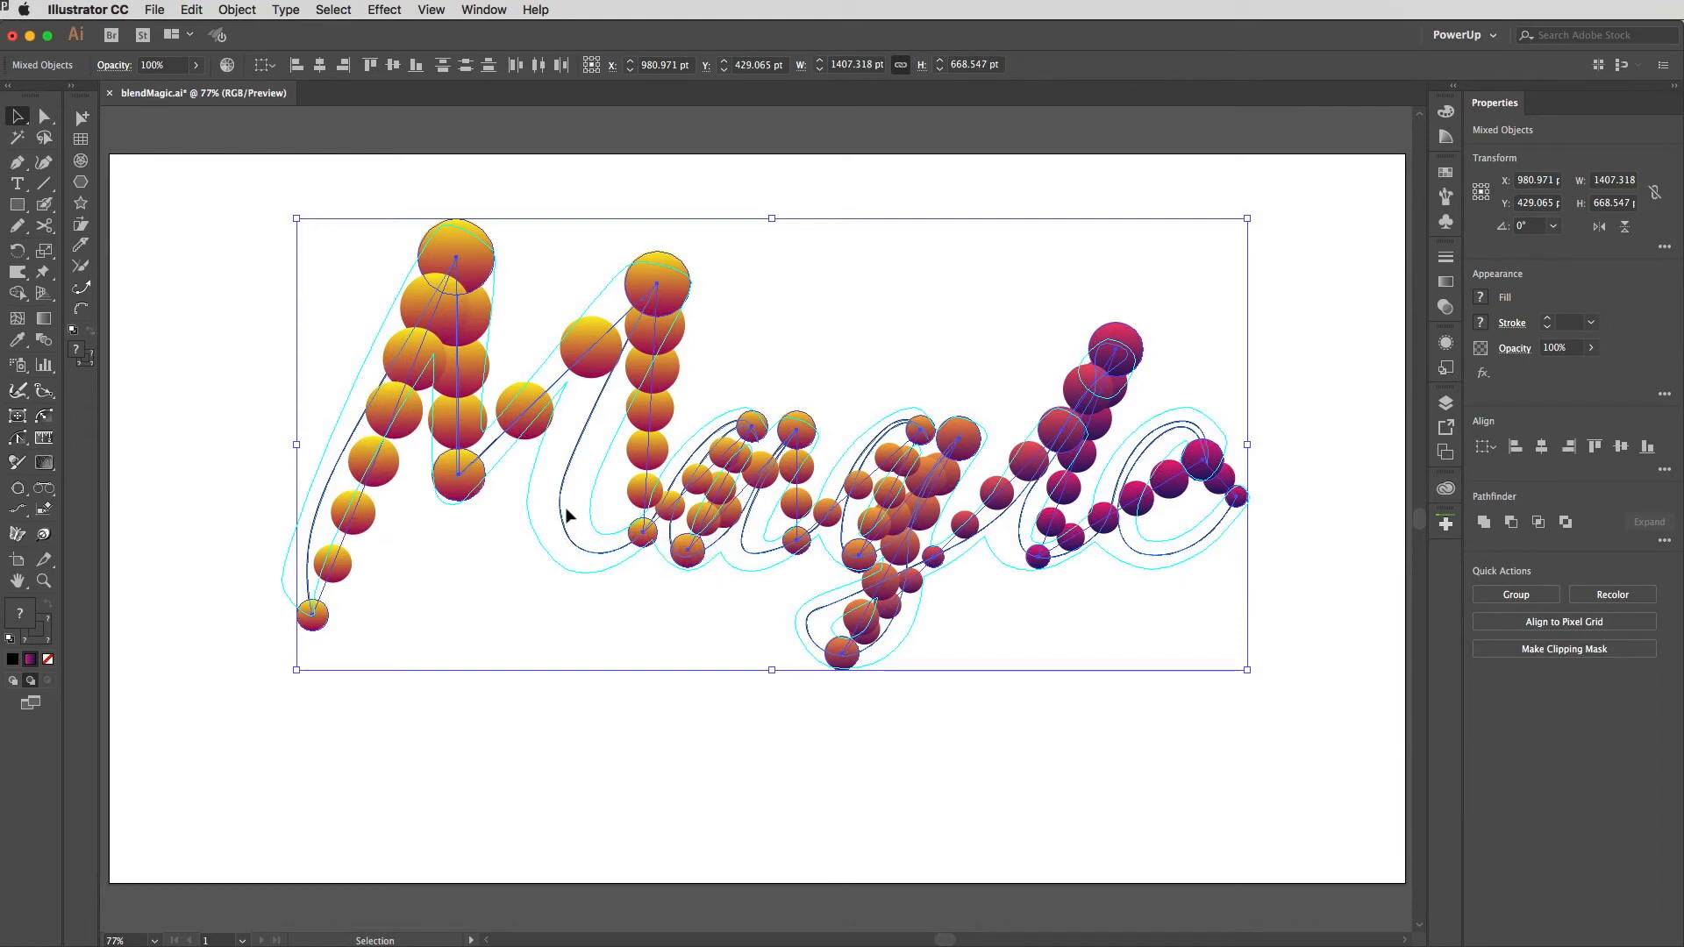
left_click(247, 8)
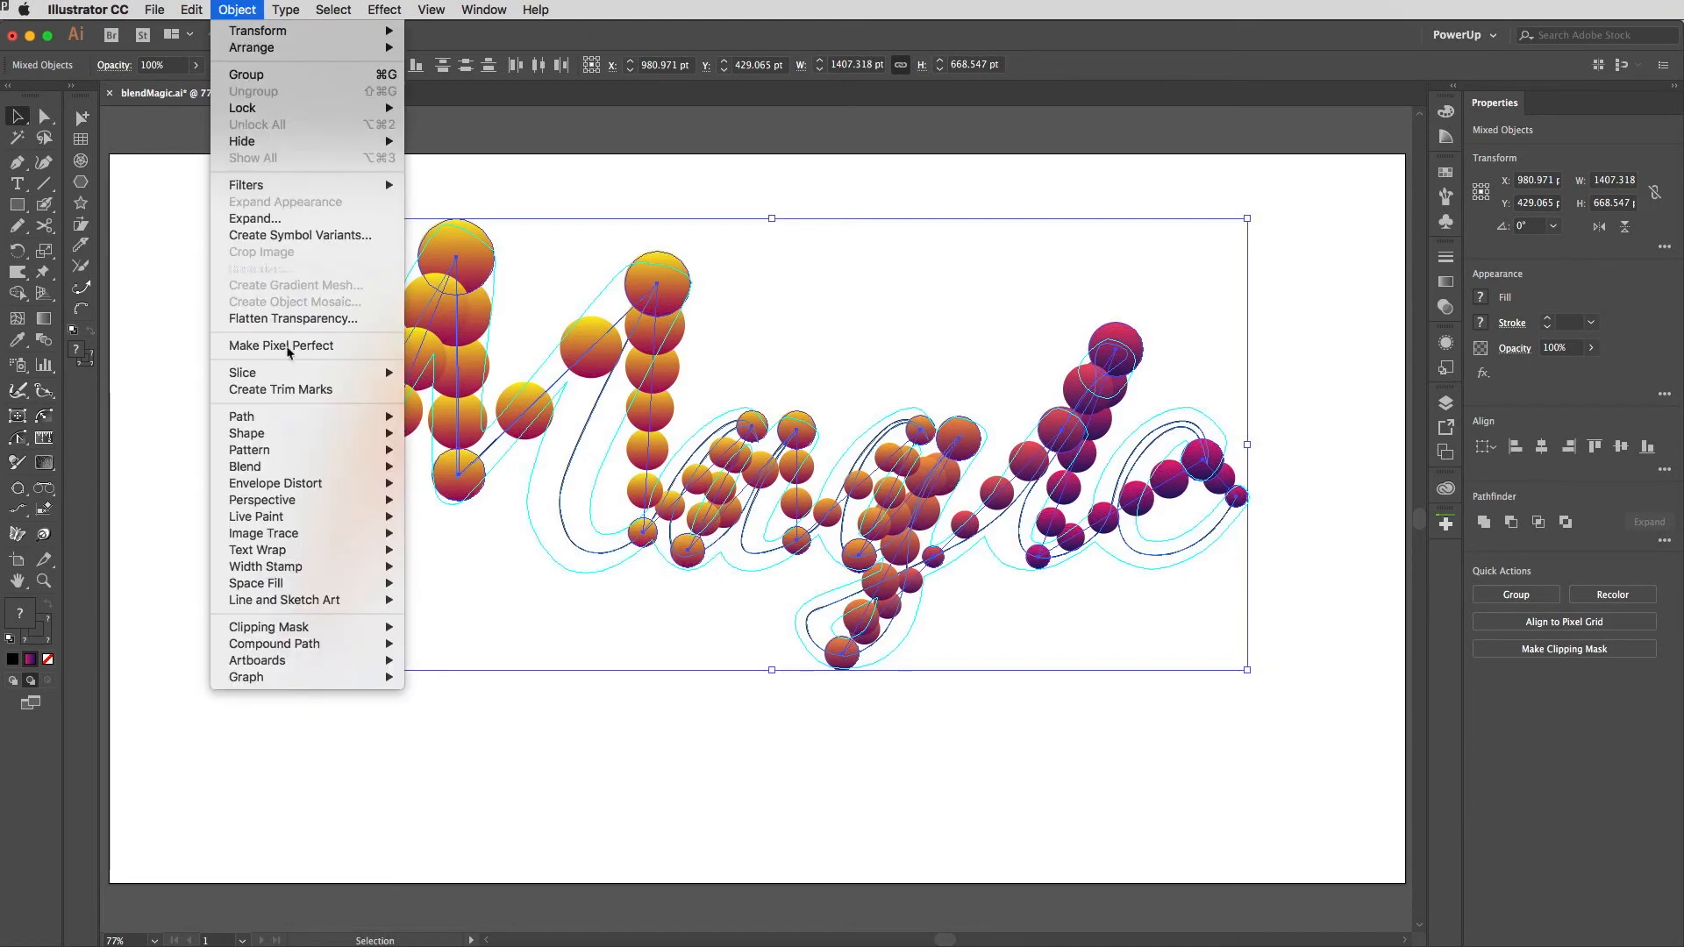
mouse_move(298, 468)
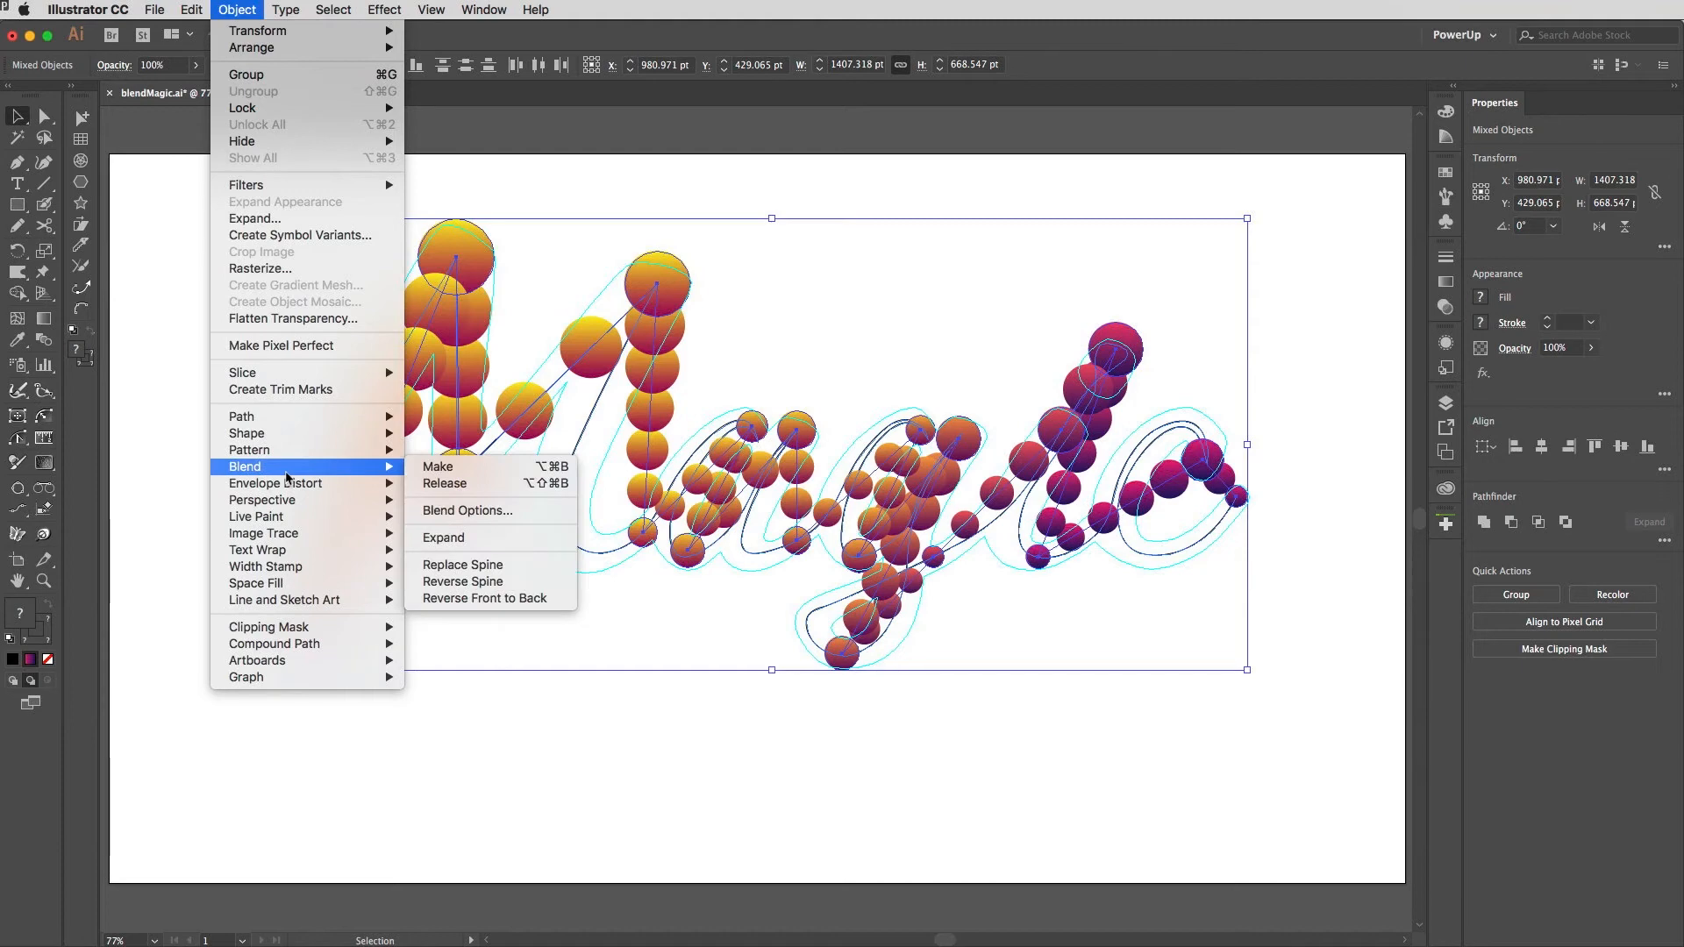
left_click(491, 599)
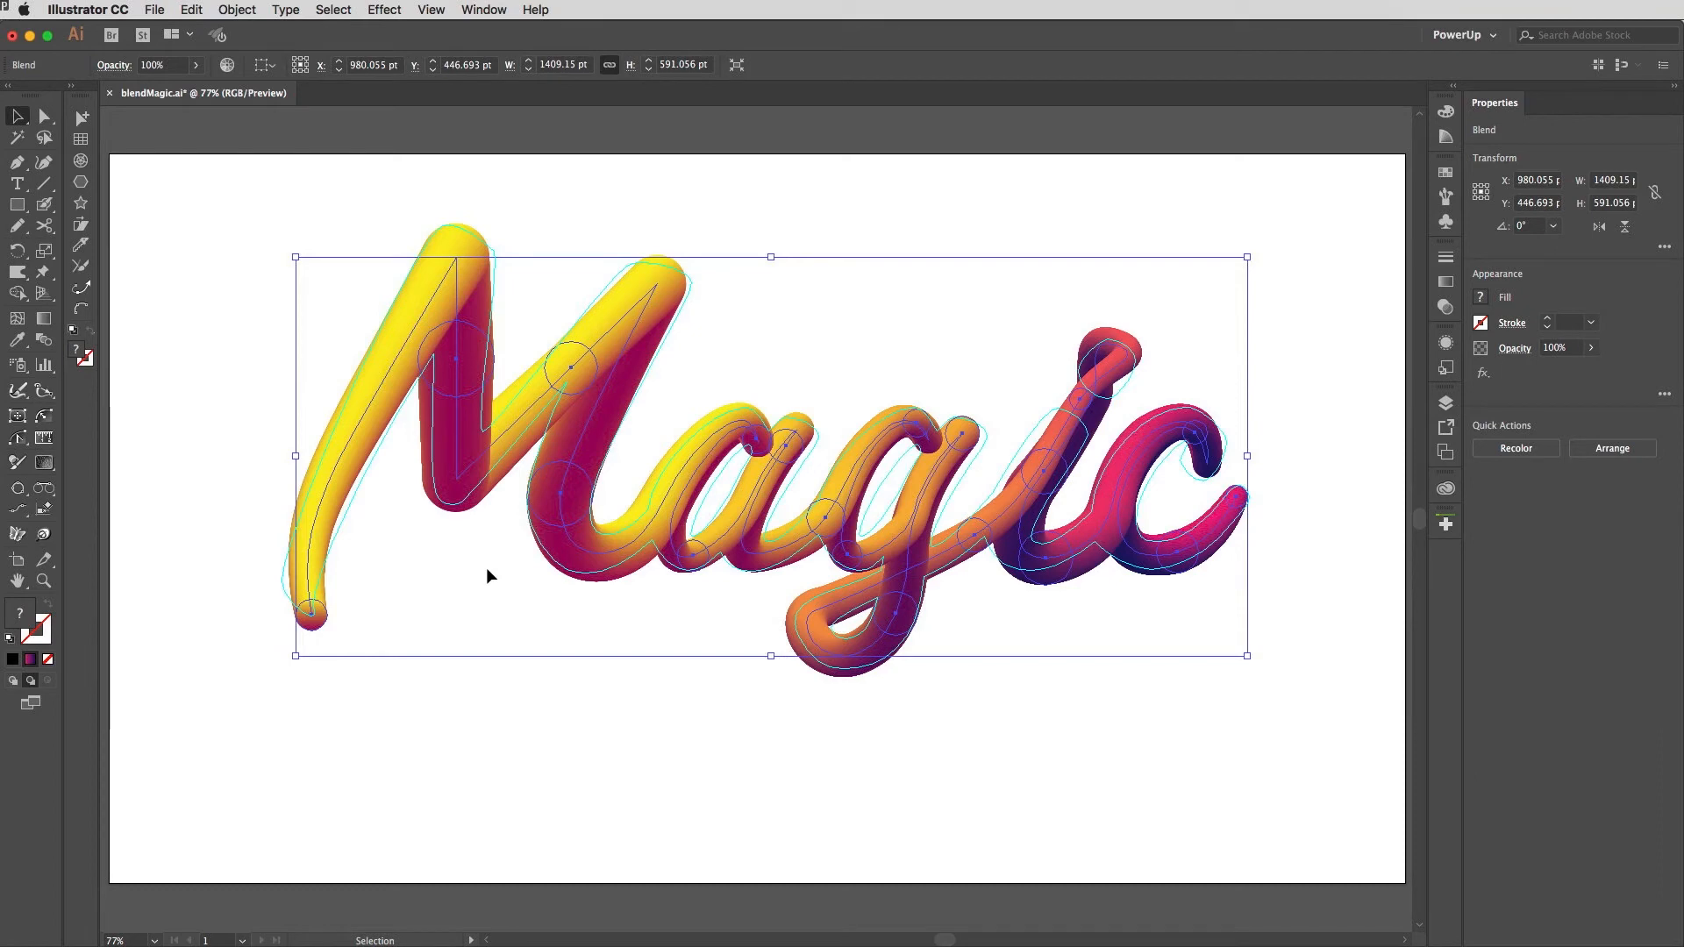
Step: Zoom in to inspect the top of the i where the tube overlaps, then fit the artboard back in view
left_click(746, 185)
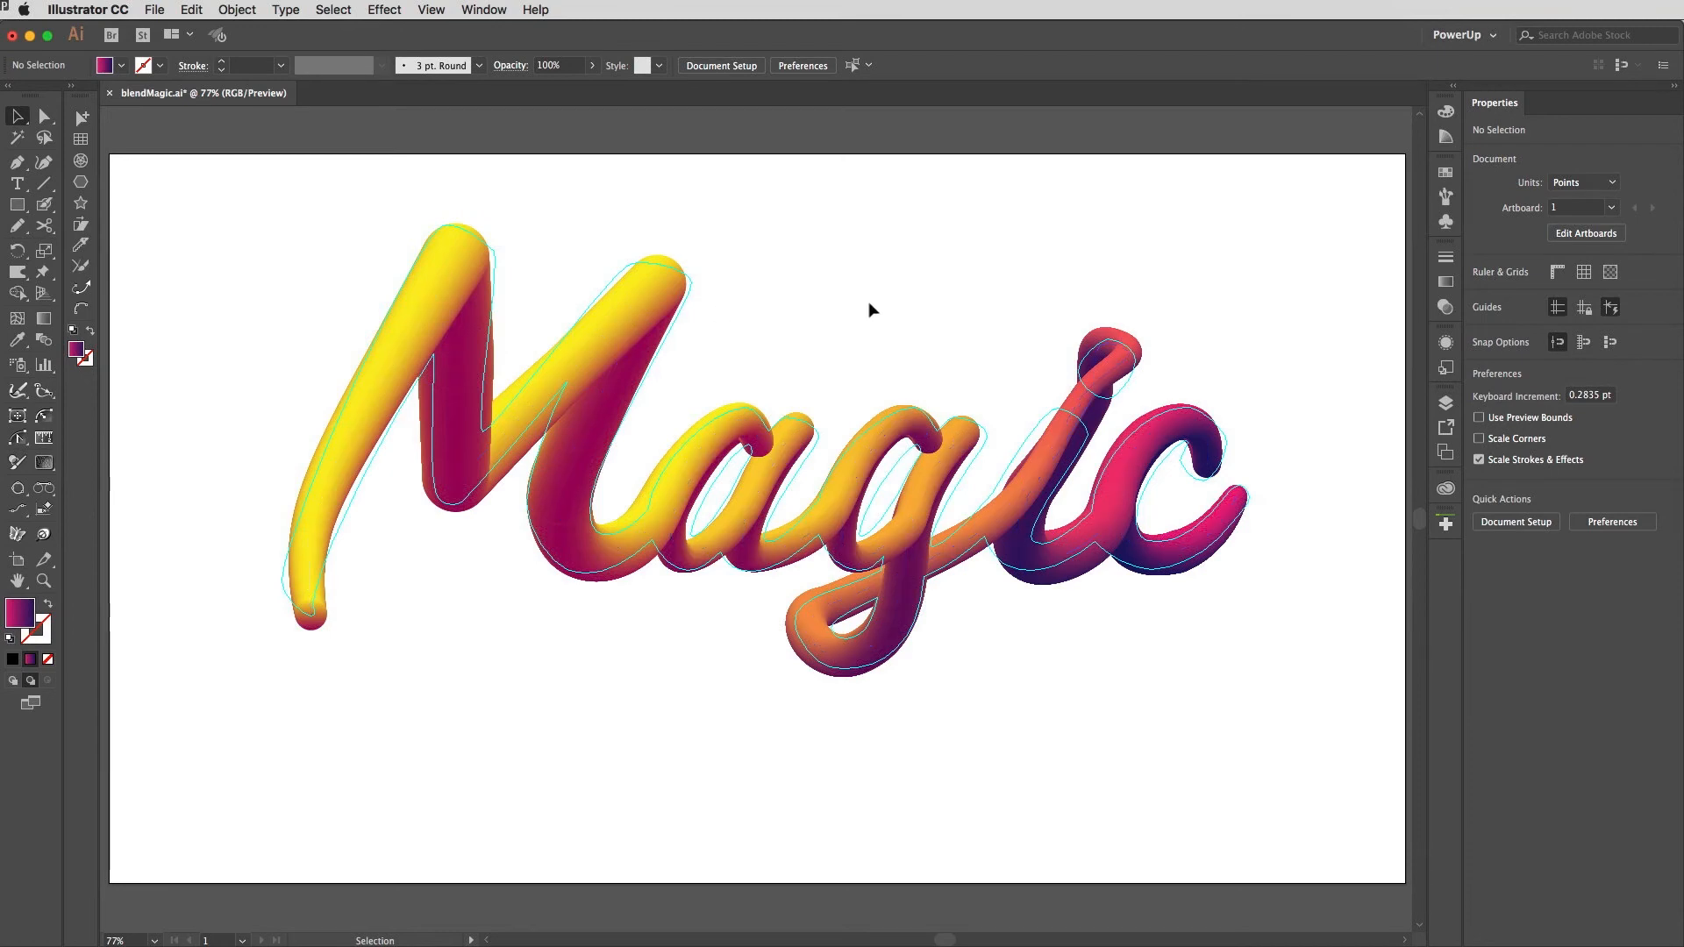
left_click_drag(1060, 301, 1166, 414)
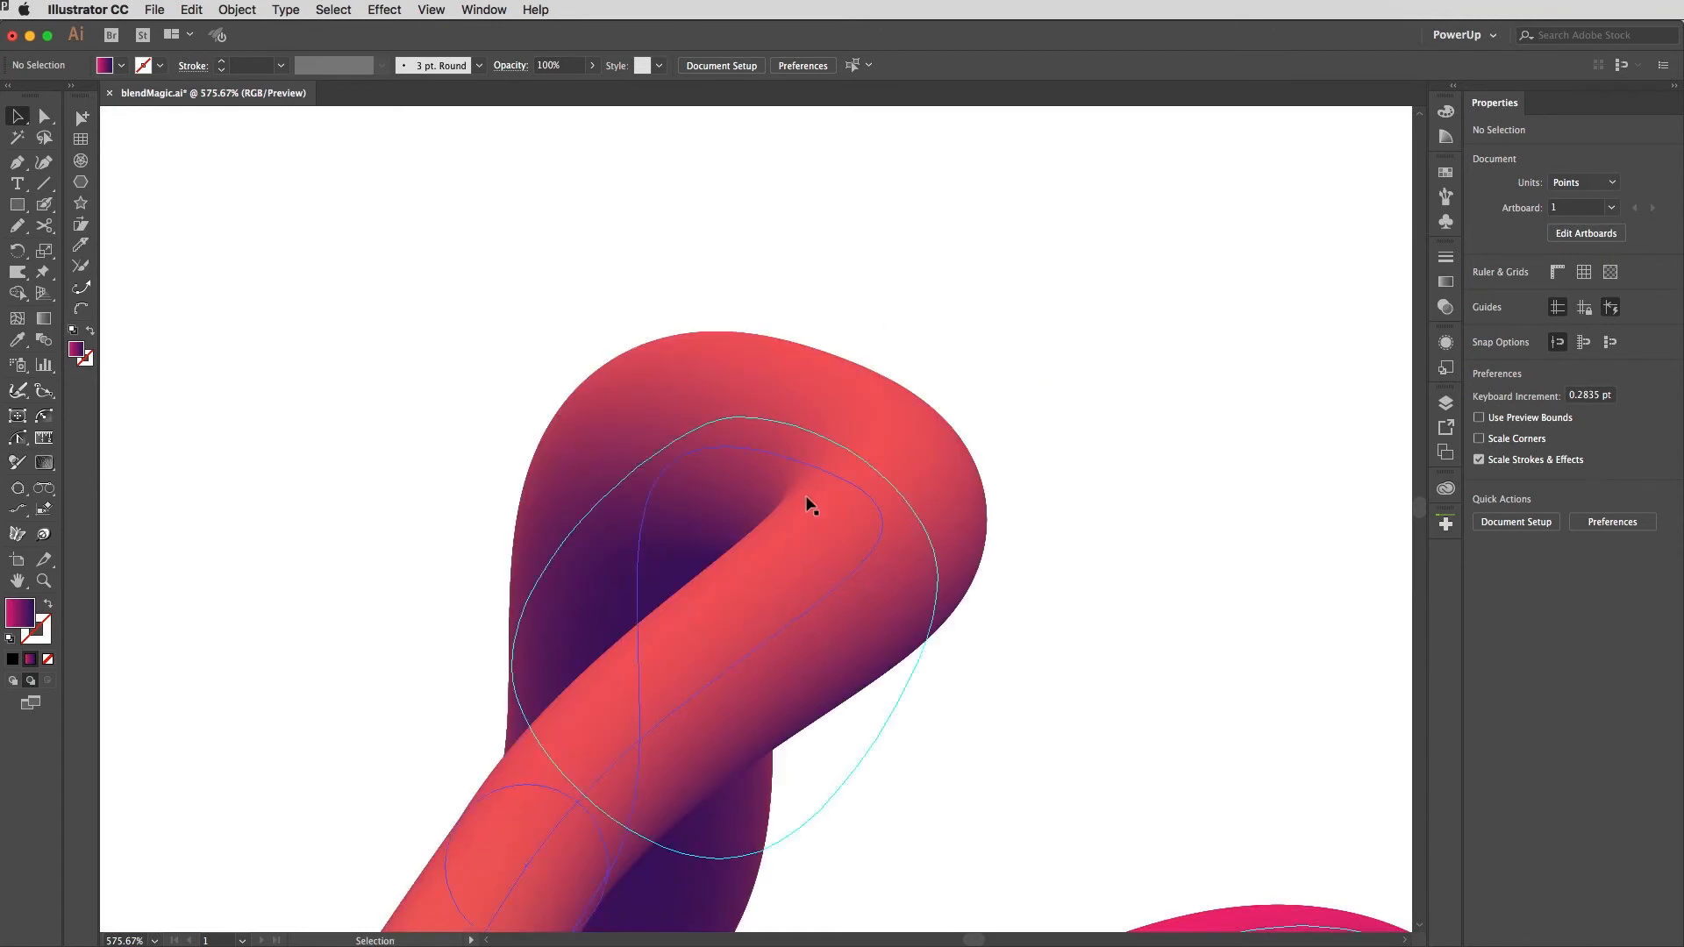
key("a")
key("ctrl+0")
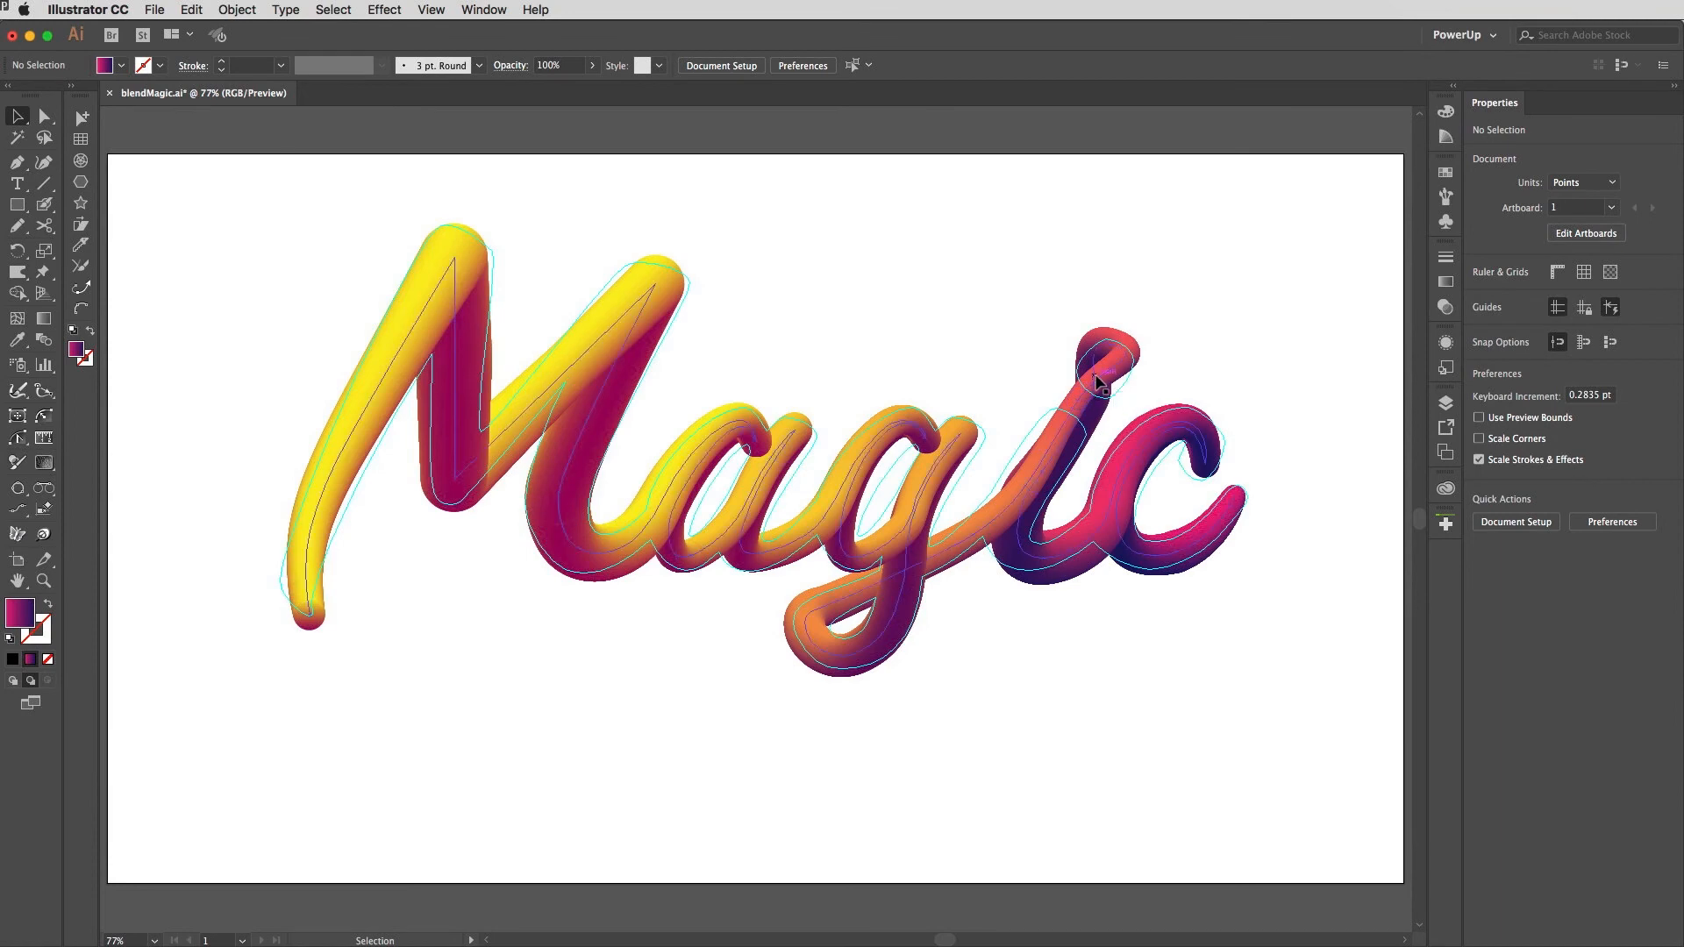
Step: Cut the spine at two points near the i's top with the Scissors tool and delete the segment between them
key("super+space")
left_click_drag(971, 286, 1277, 619)
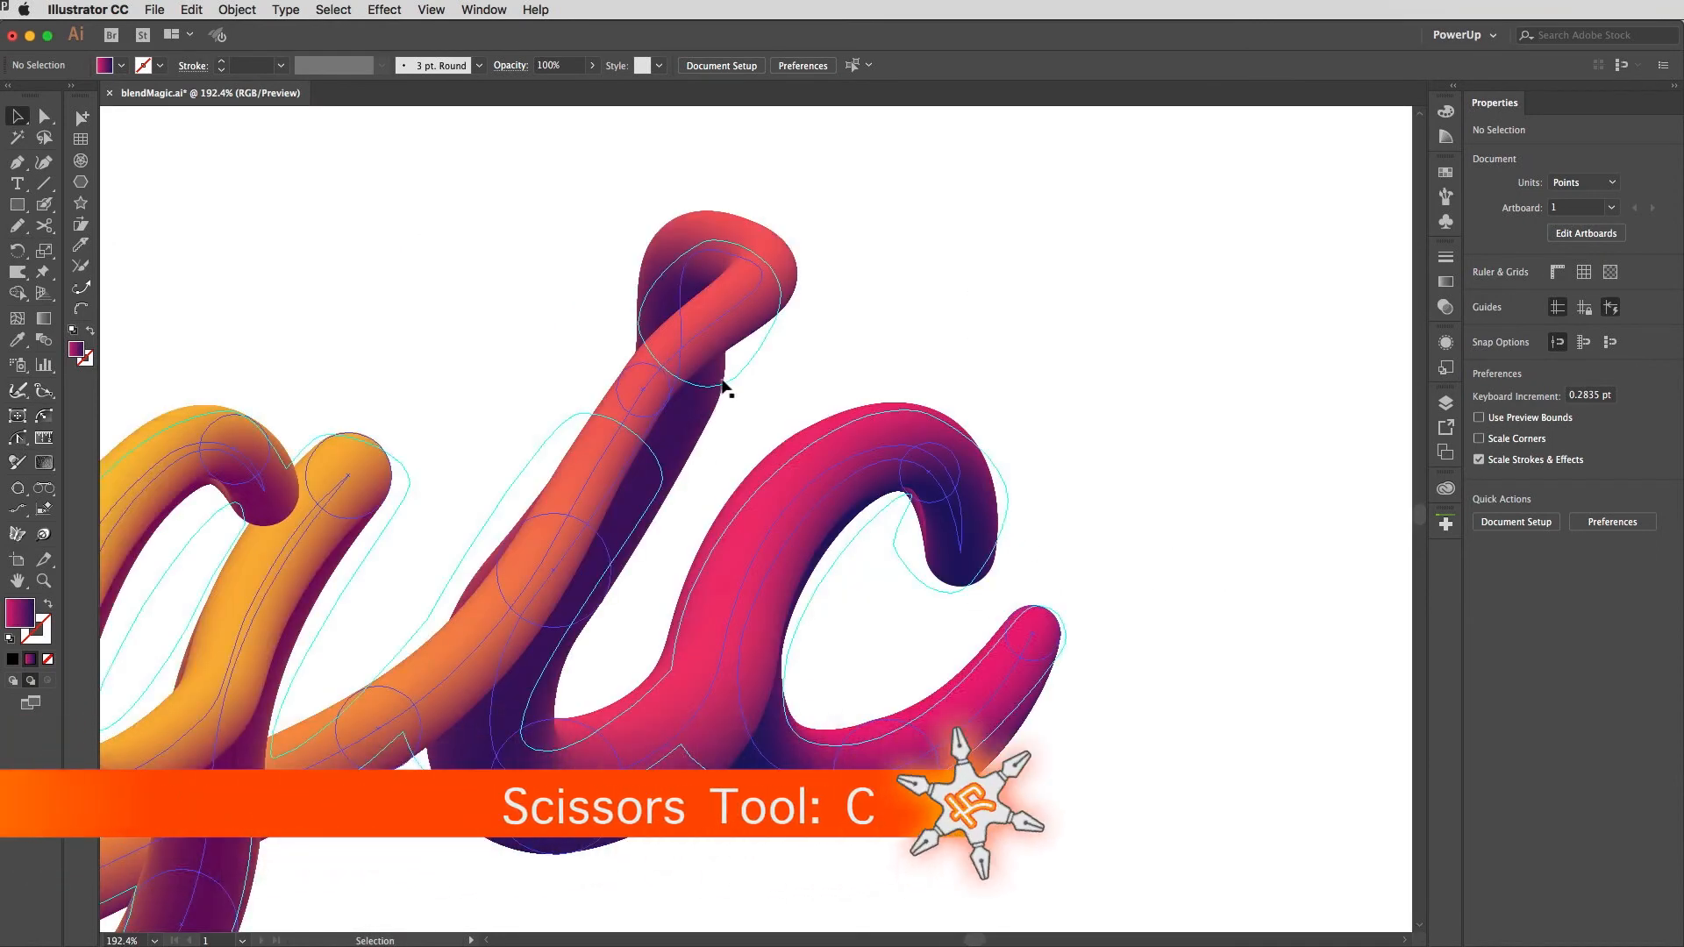
key("c")
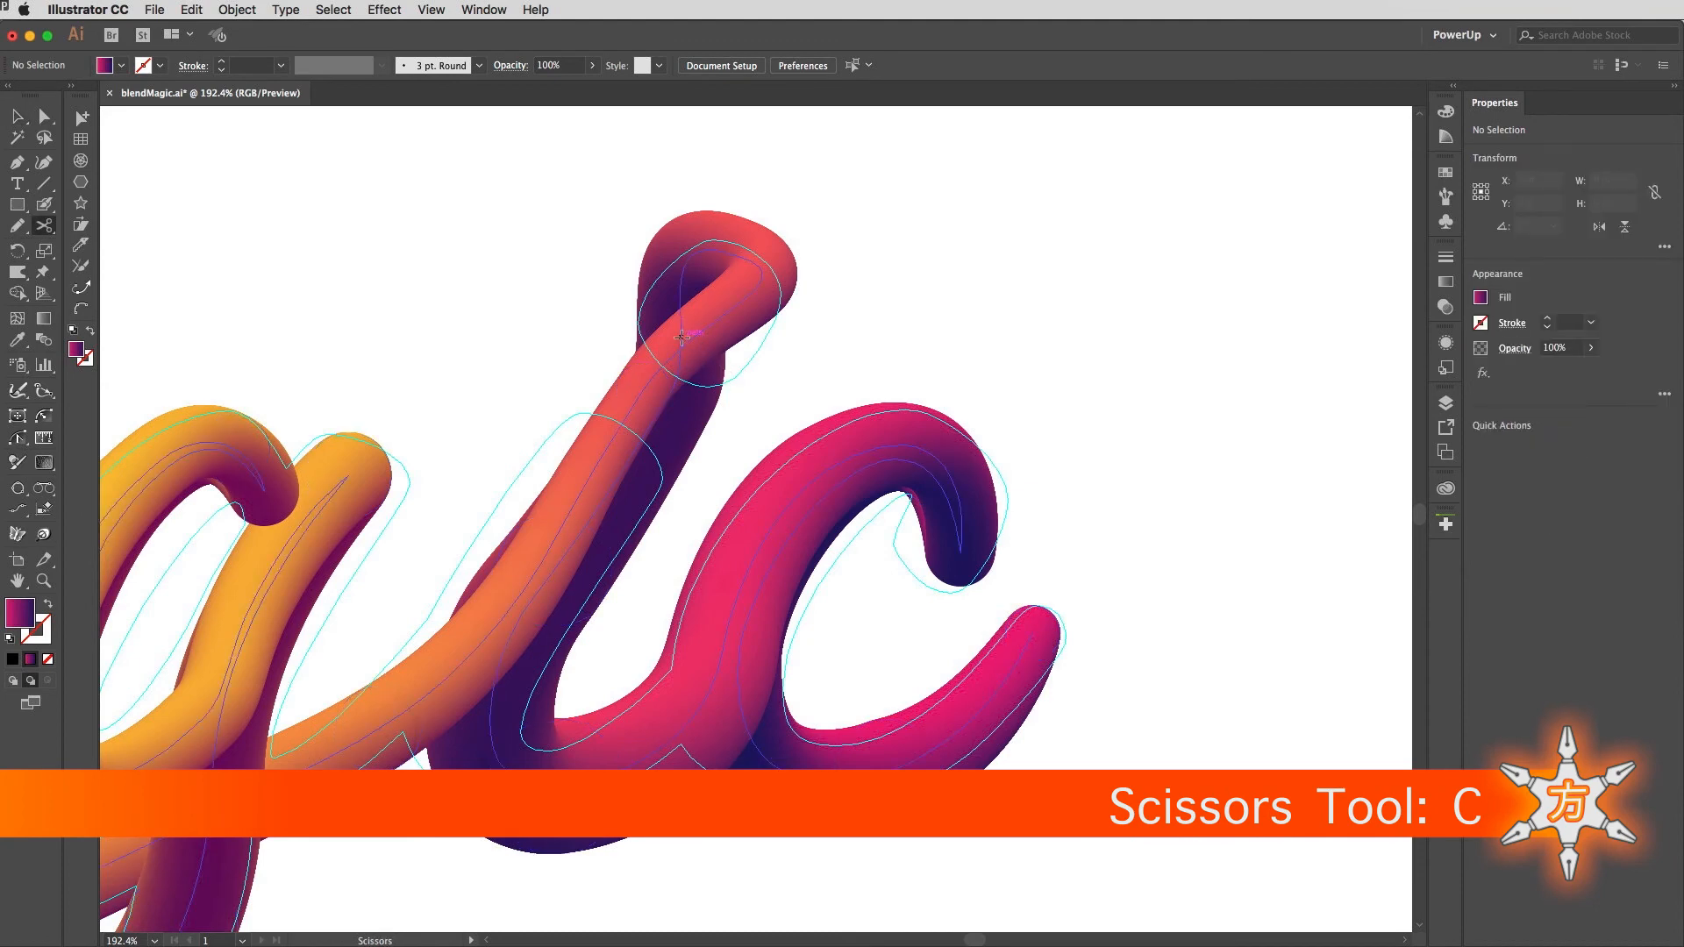
left_click(652, 377)
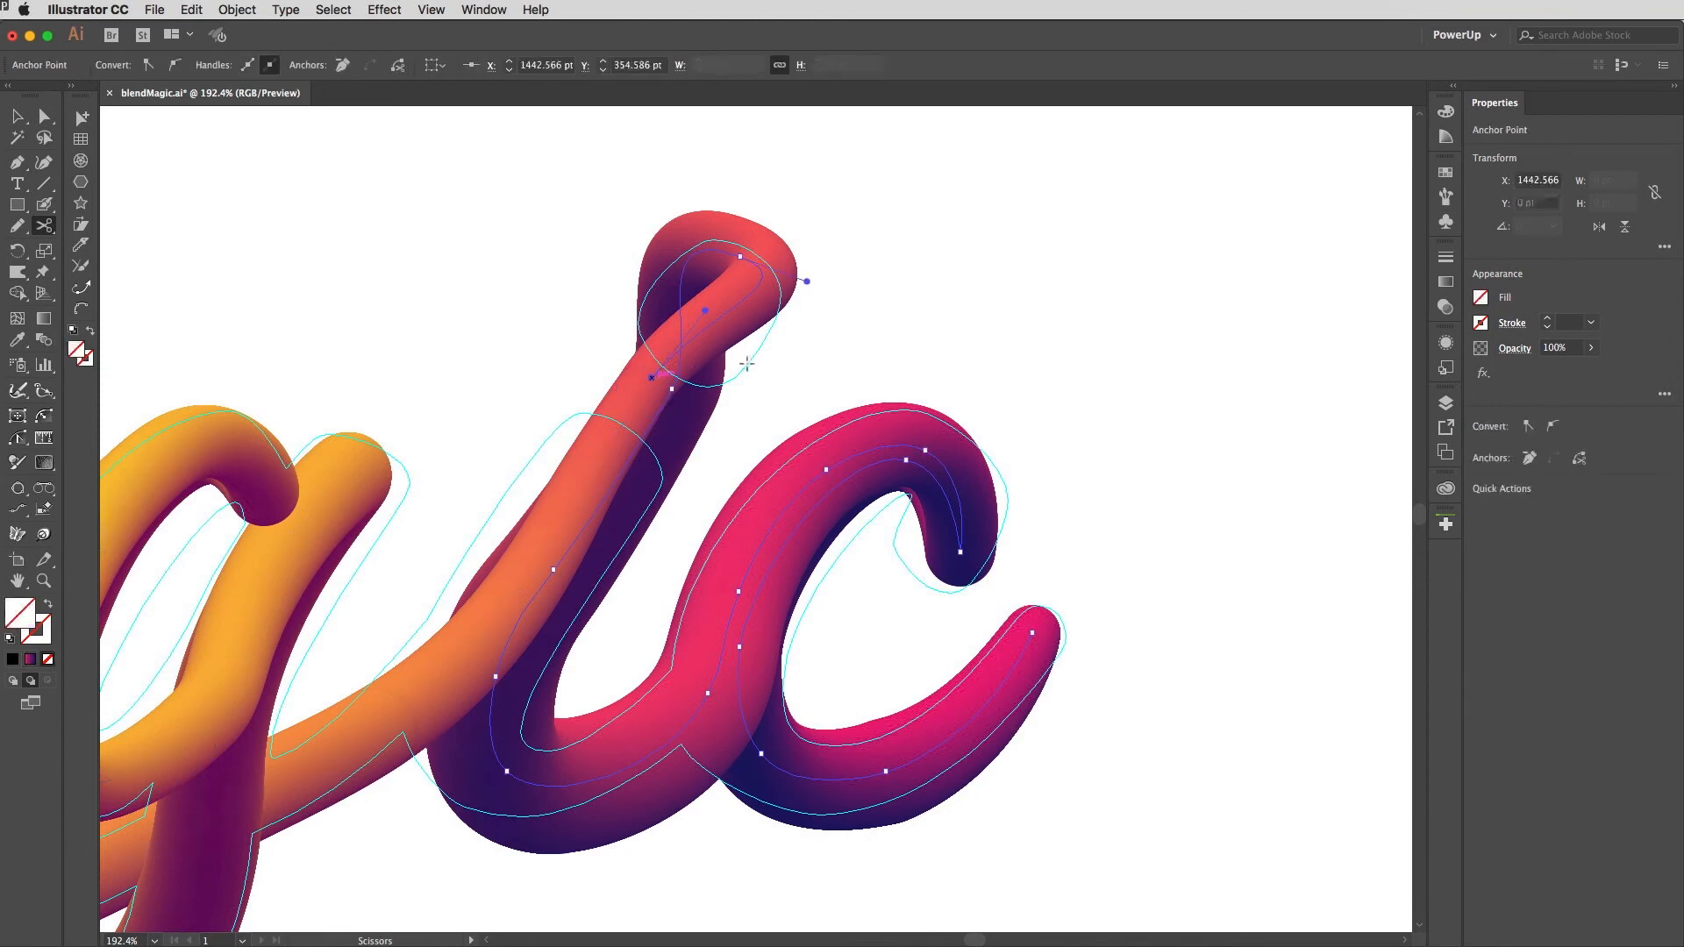
left_click(671, 388)
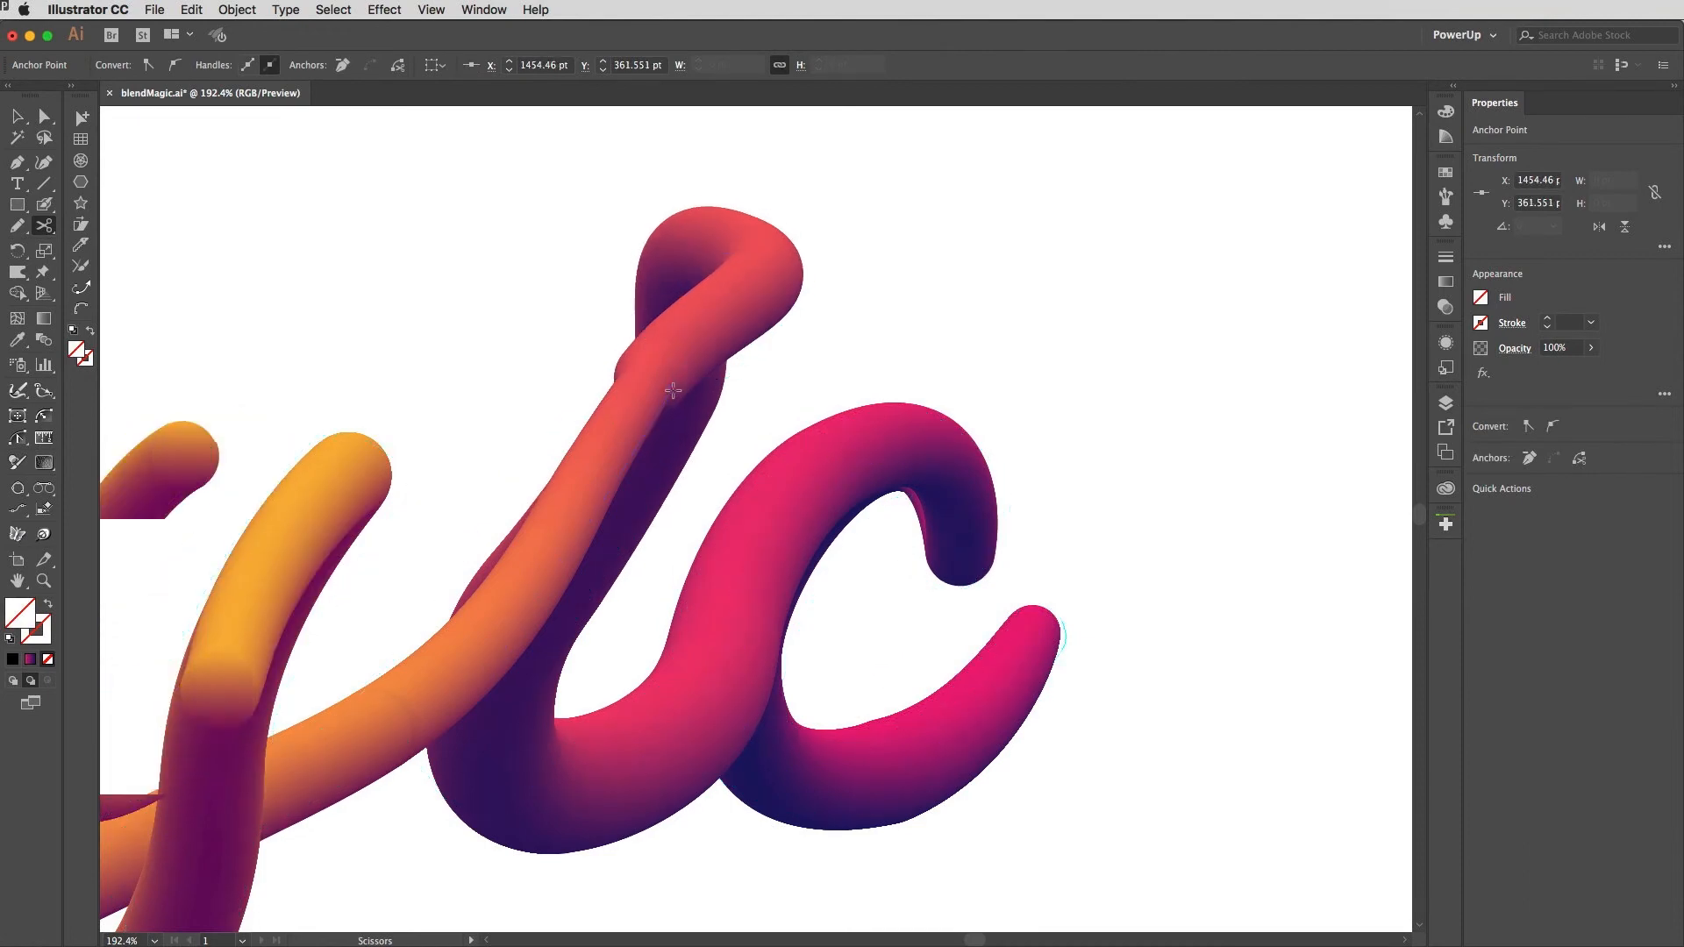
left_click(707, 326)
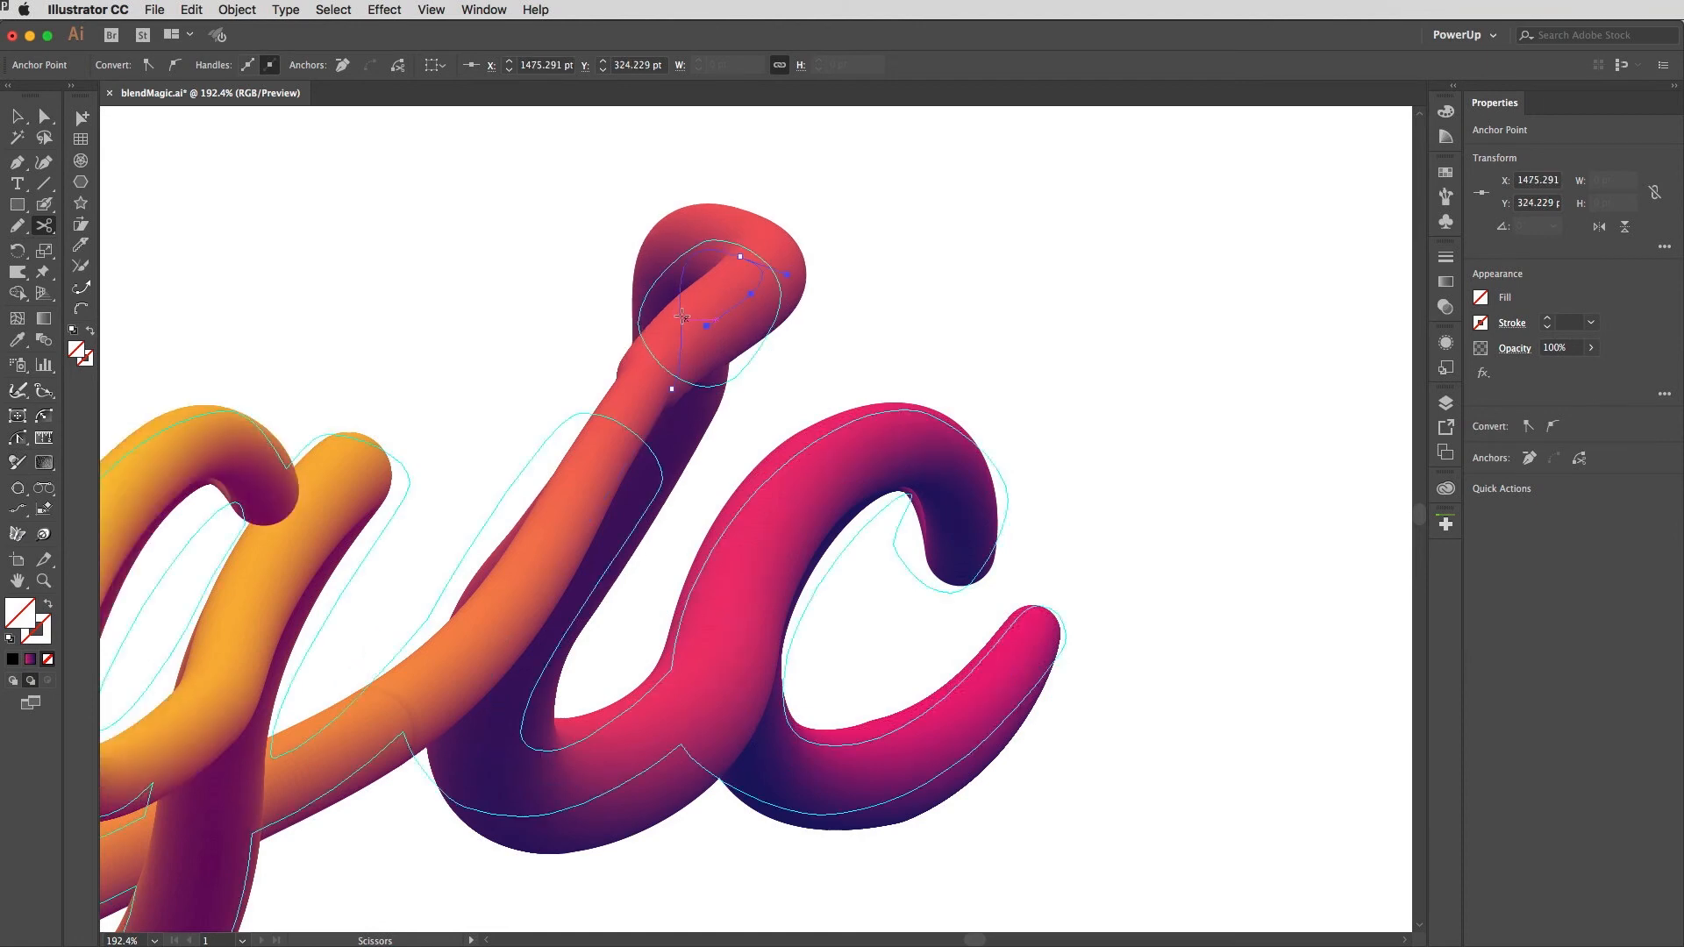
left_click(680, 313)
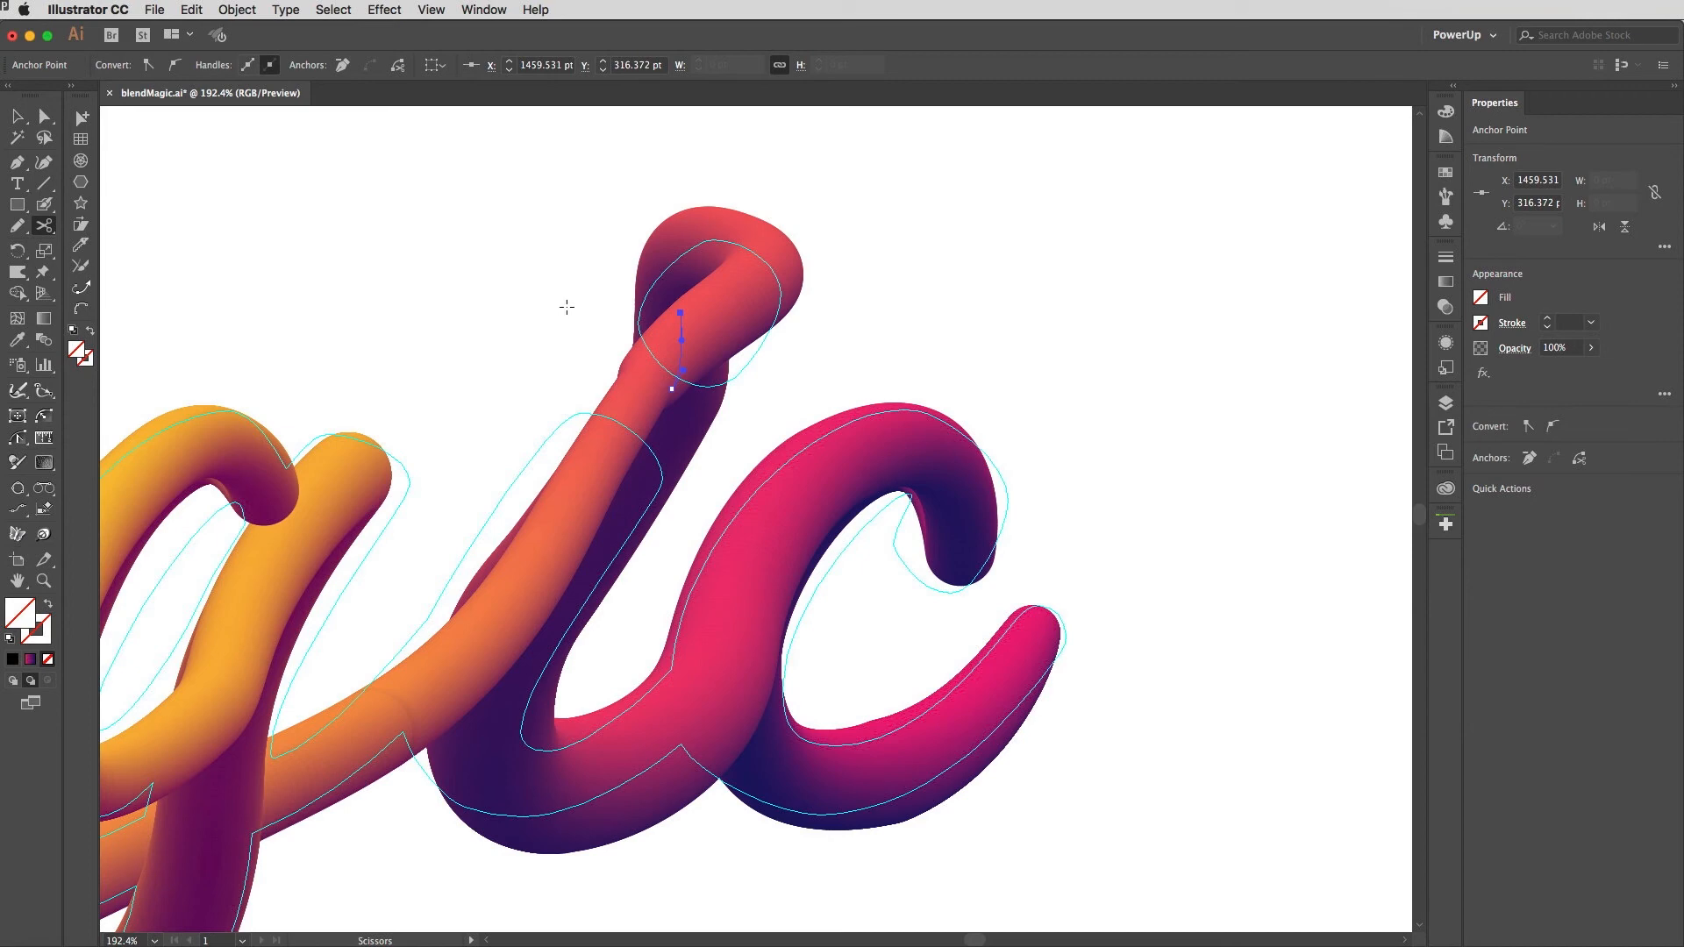
key("Delete")
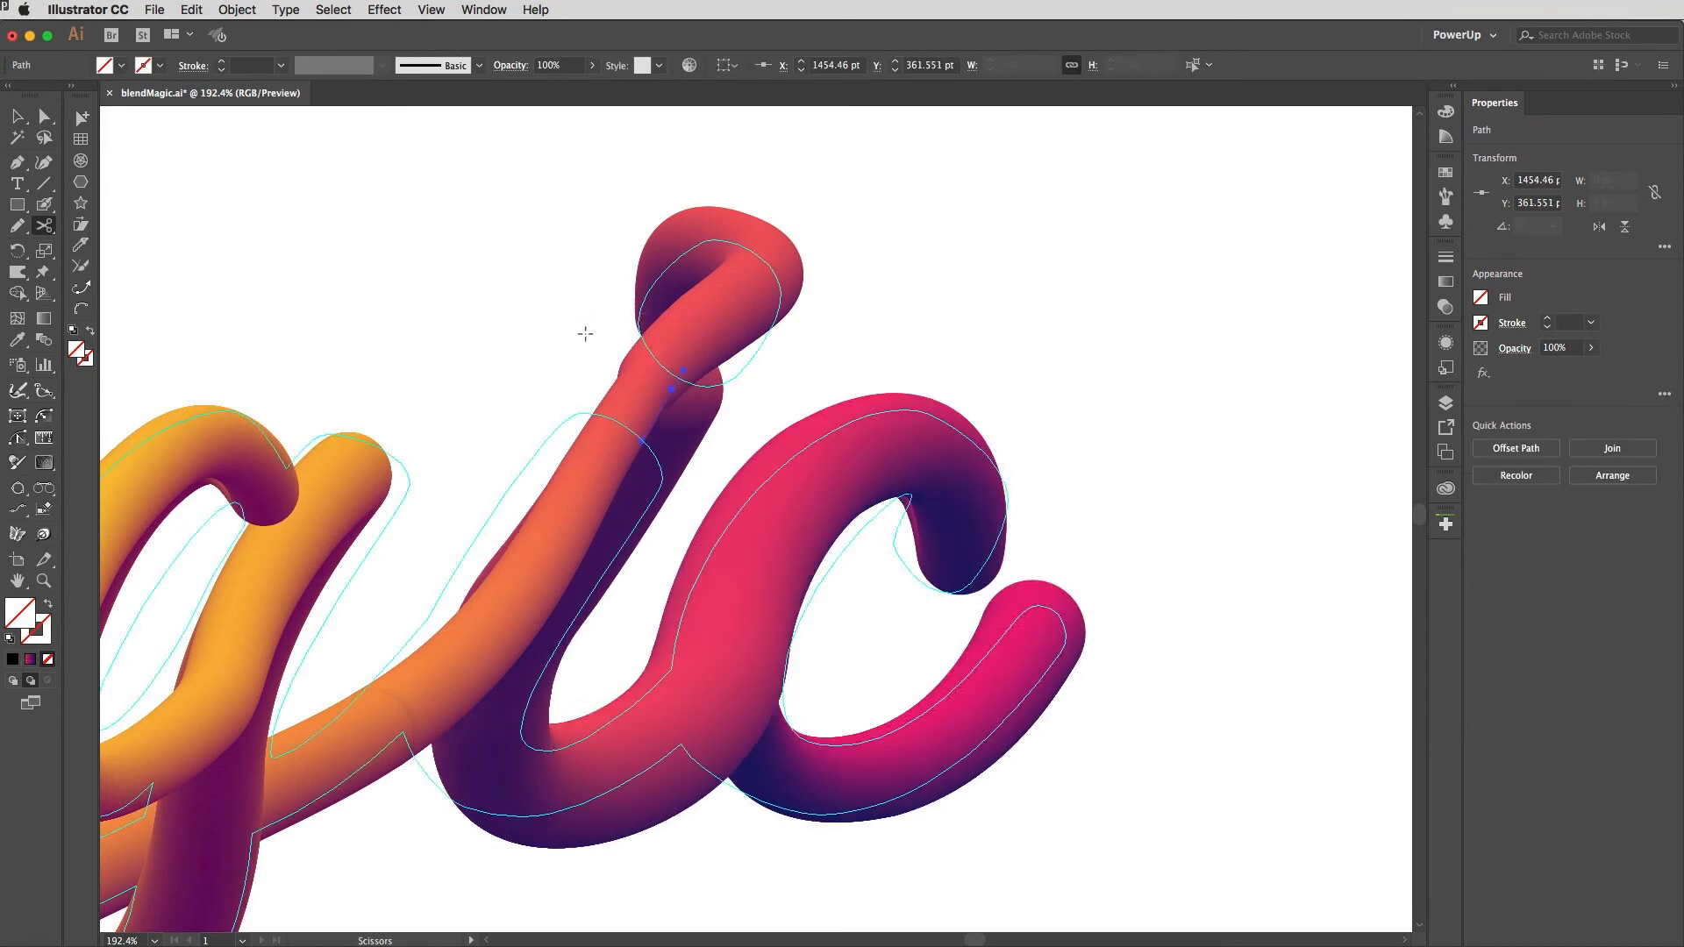
Step: Delete the spine's anchor point at the top of the i to break the tube between stem and dot
key("a")
left_click(588, 317)
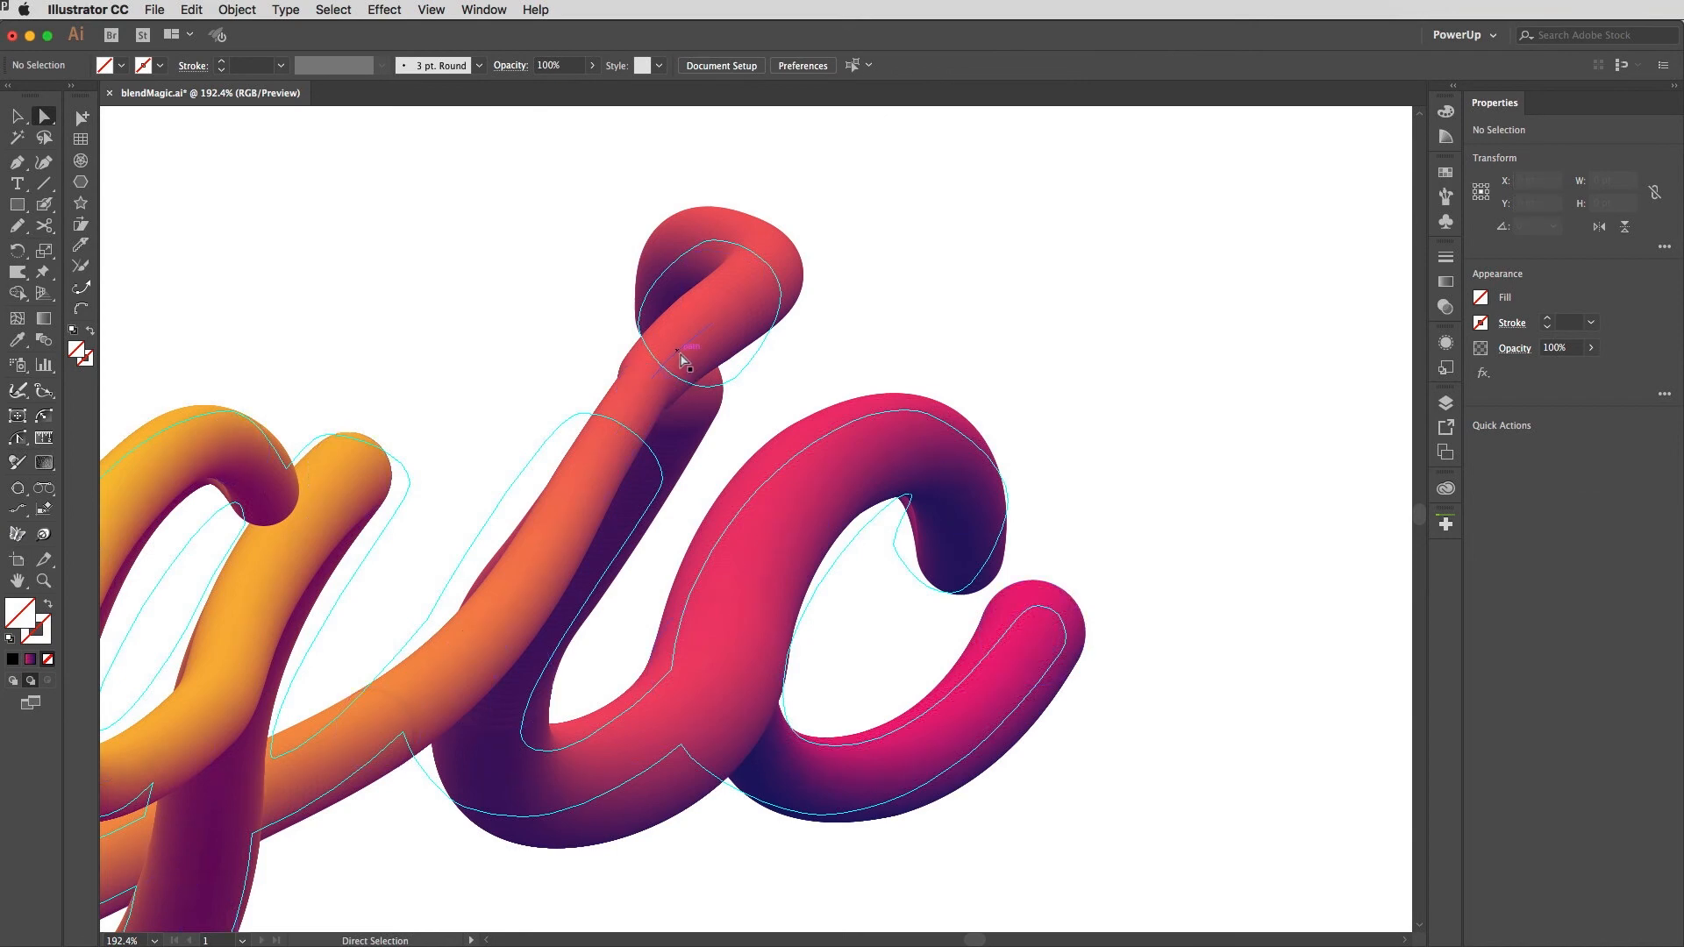
left_click(682, 358)
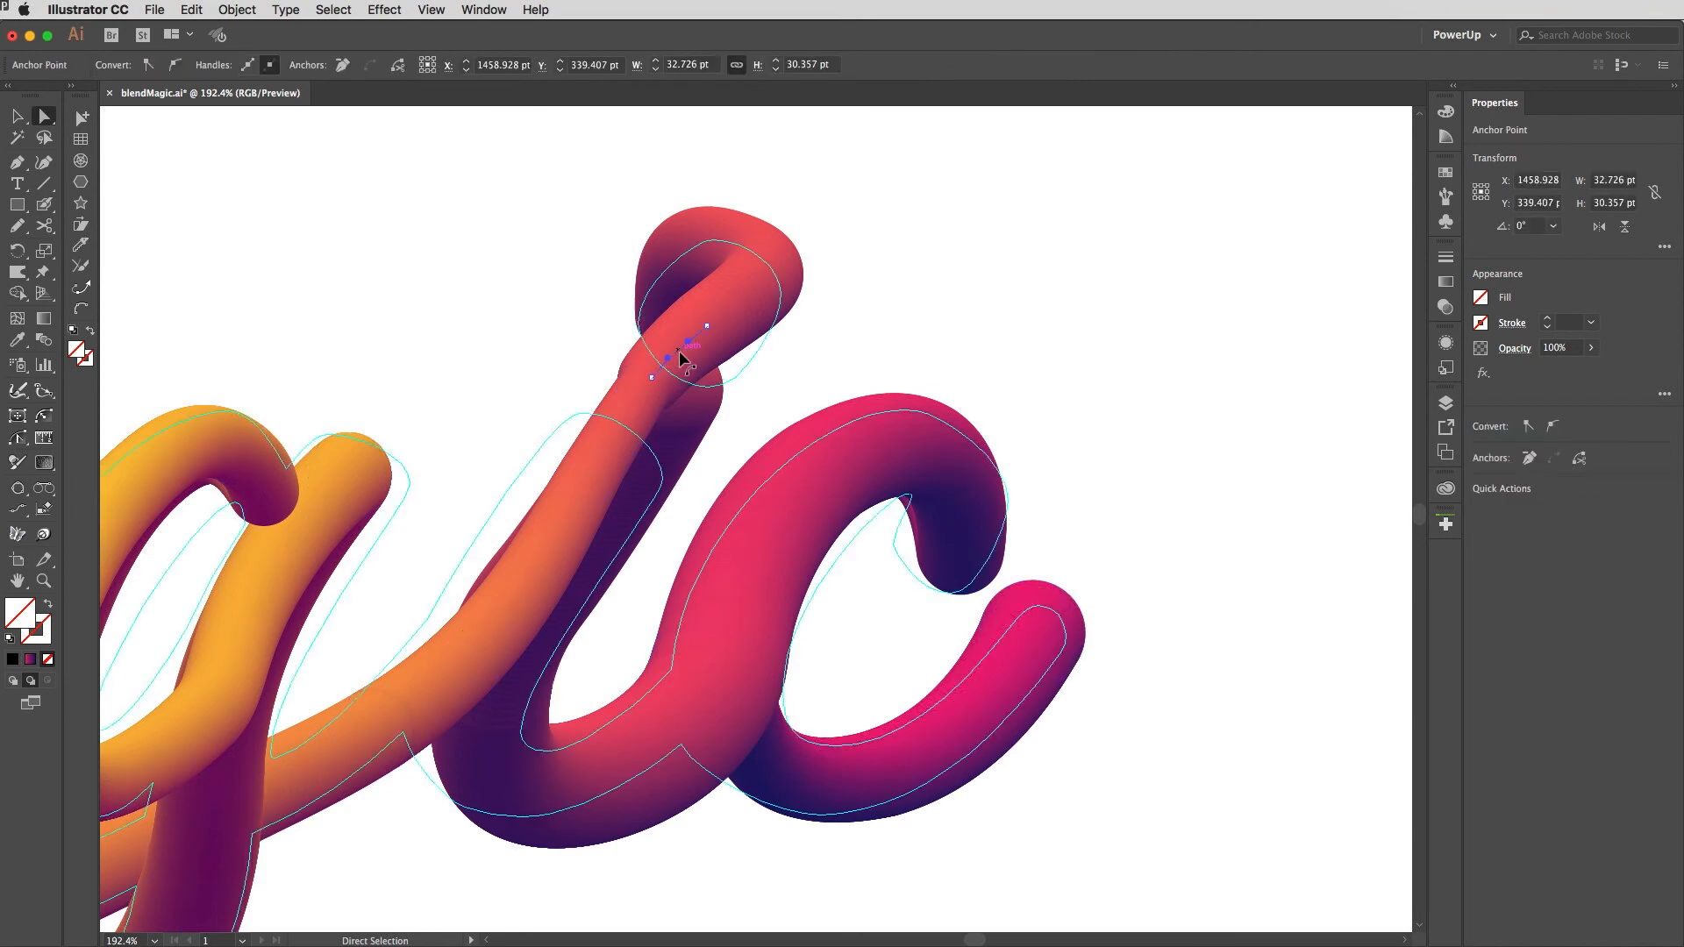
key("Delete")
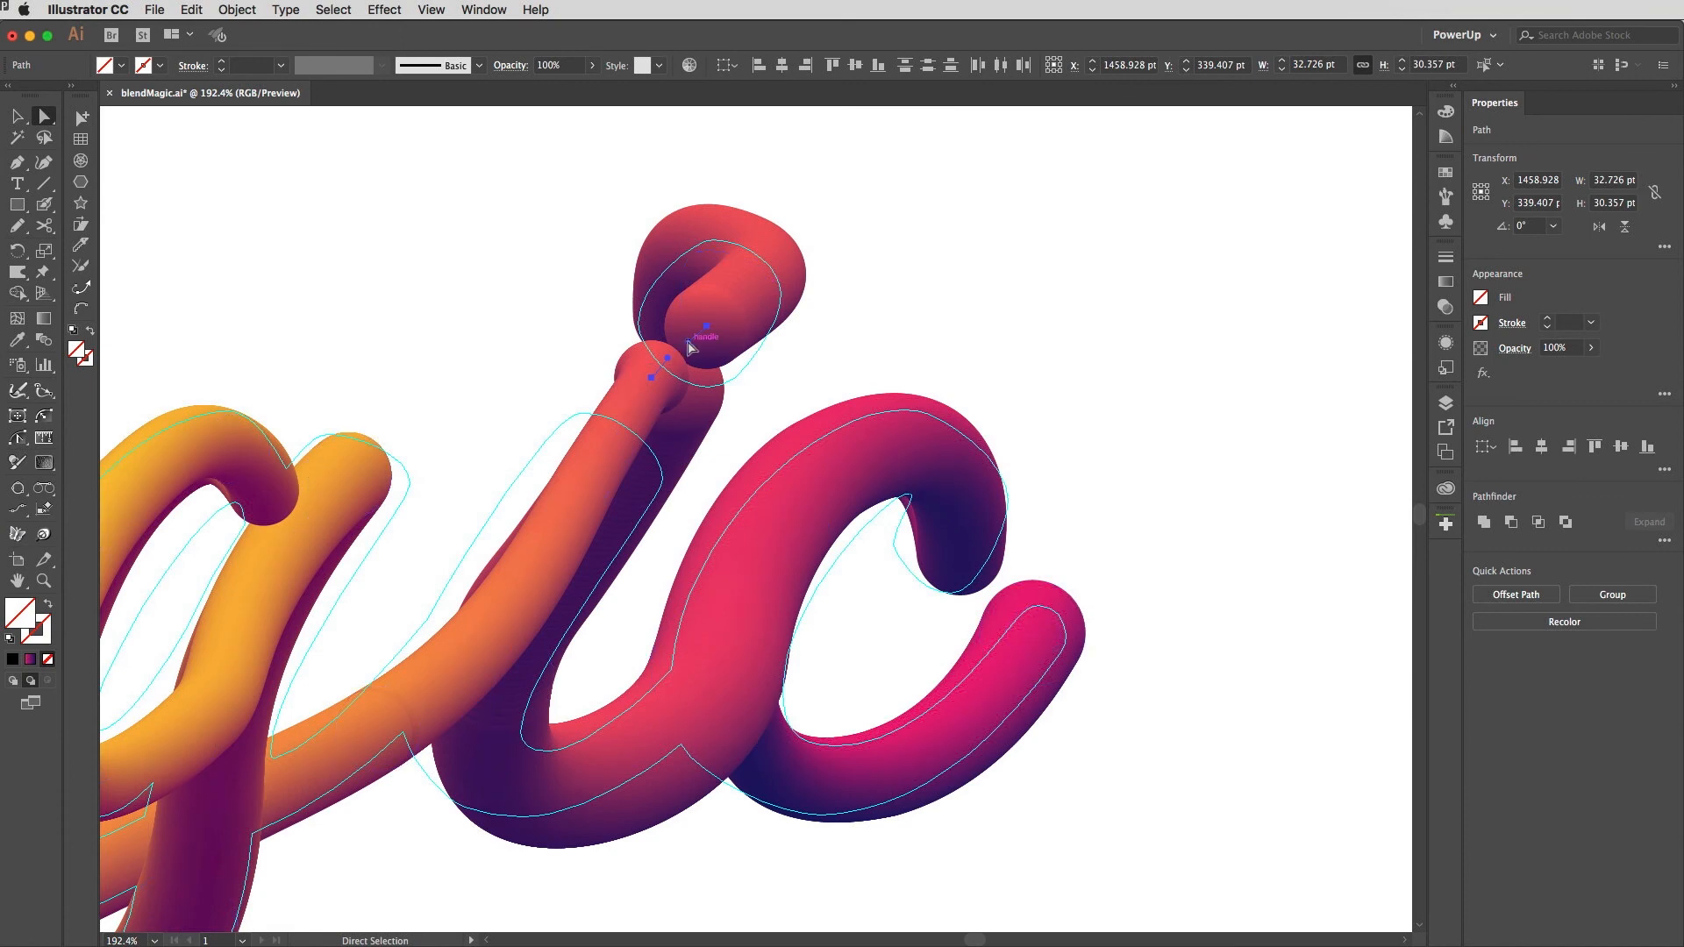
Step: Inside the blend's isolation mode, move the i's dot sphere up and to the right, then exit isolation mode
left_click_drag(688, 348, 737, 345)
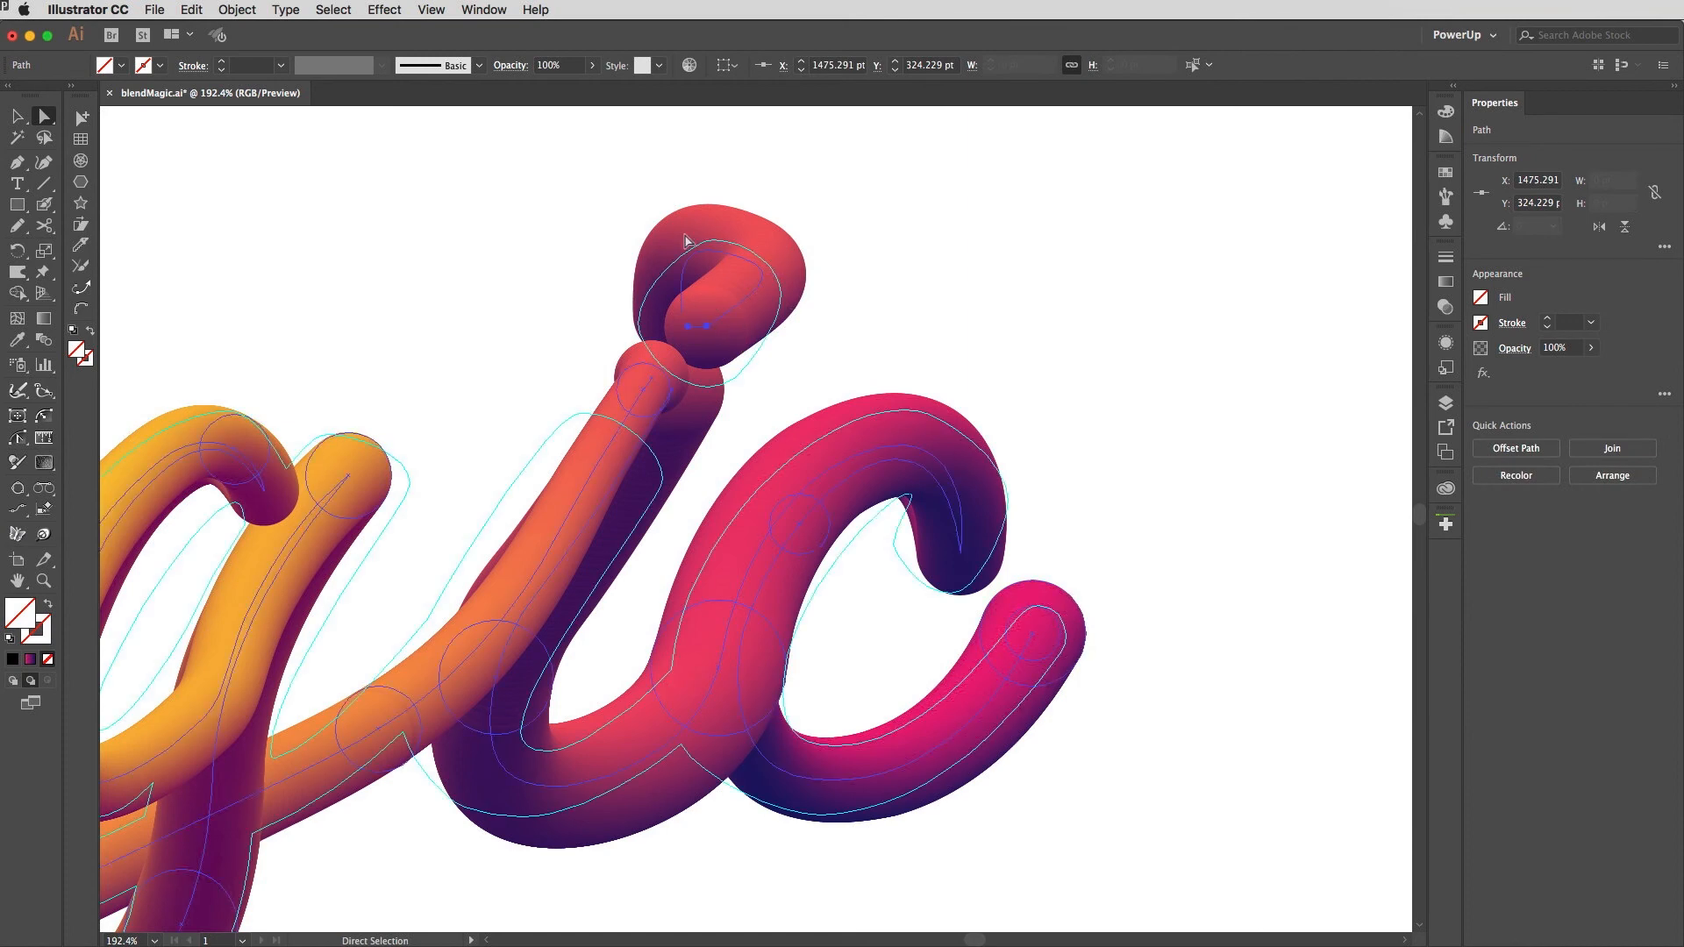
key("v")
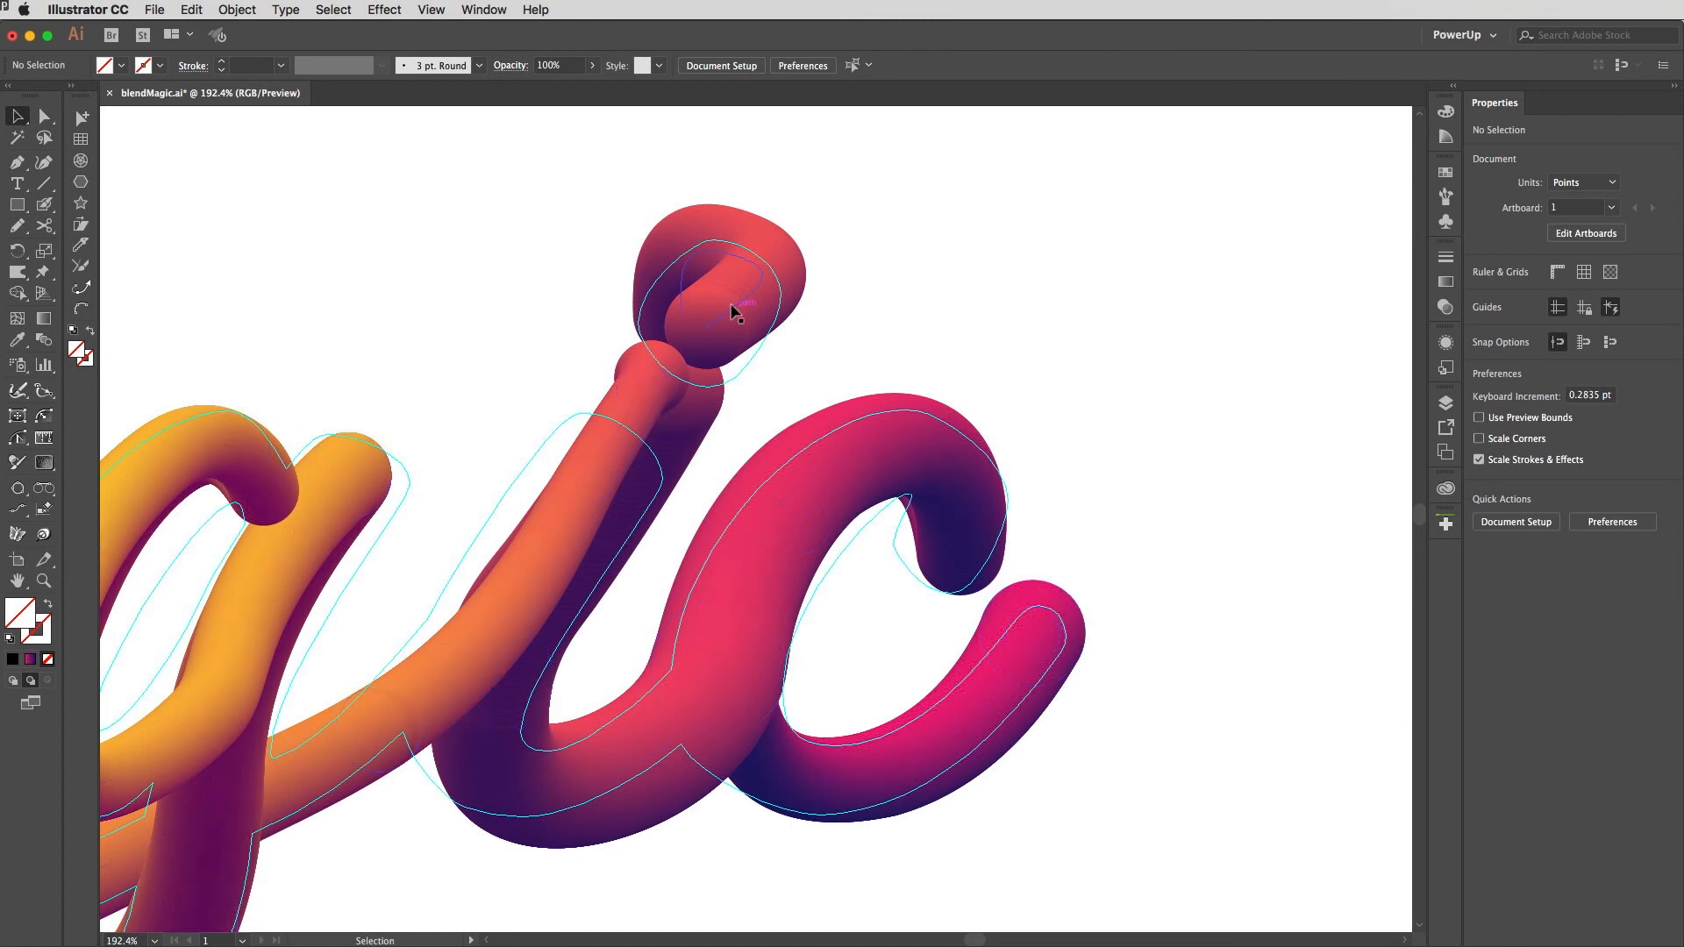
left_click(737, 311)
double_click(737, 311)
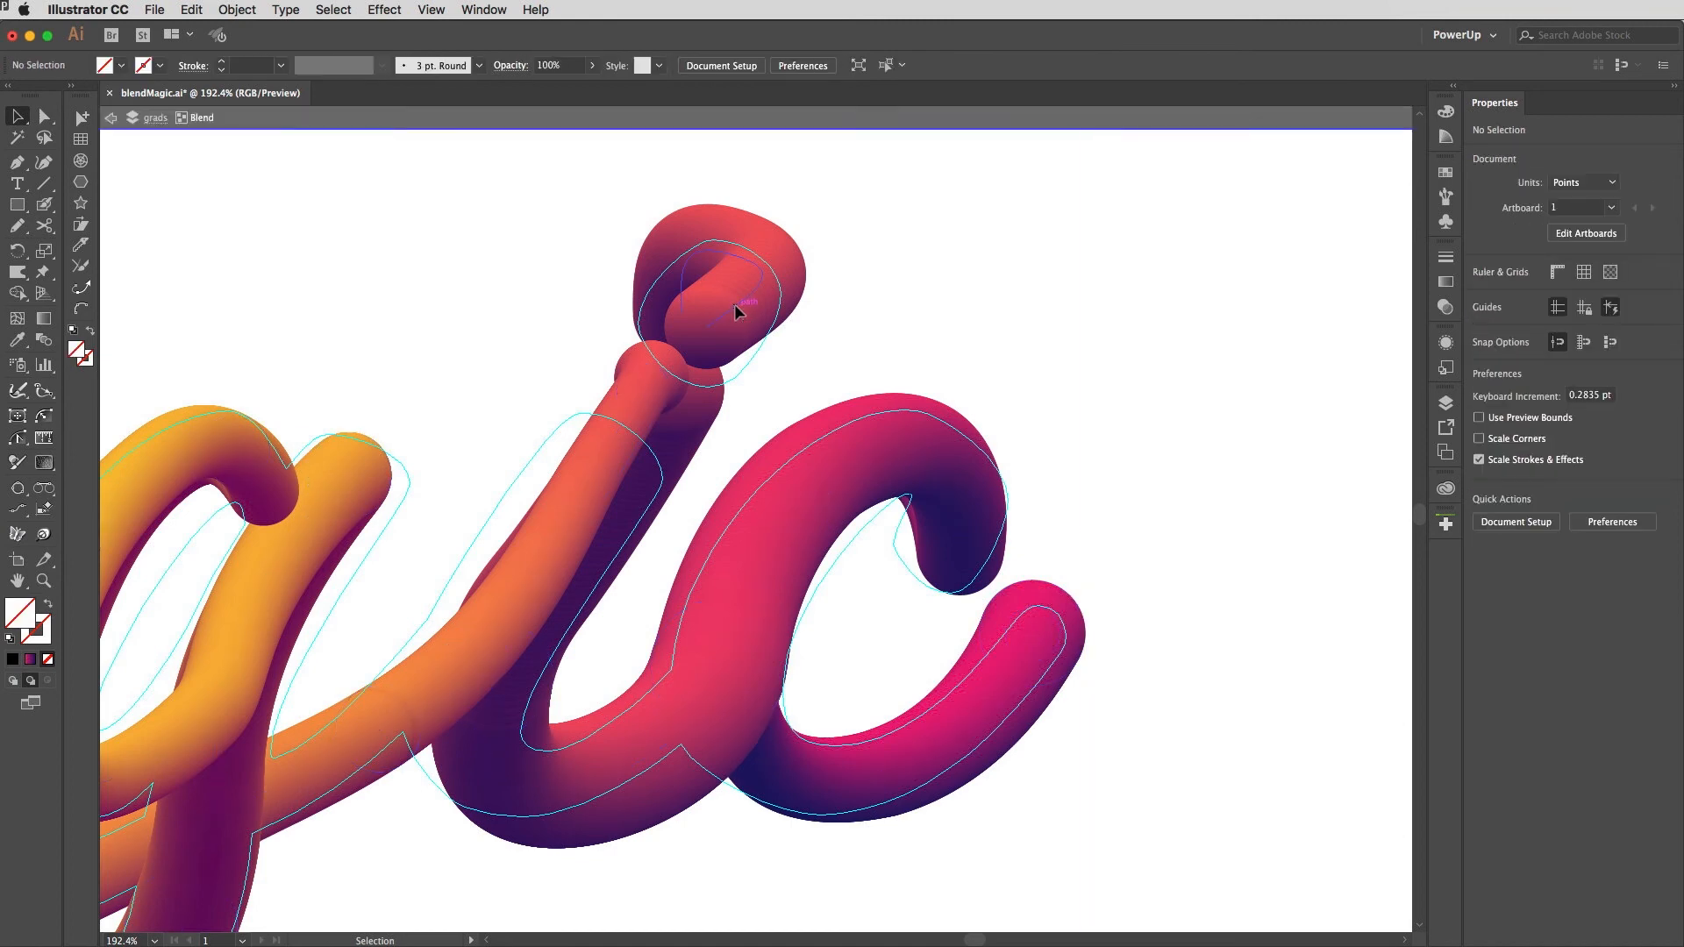
left_click(738, 308)
left_click_drag(737, 308, 760, 289)
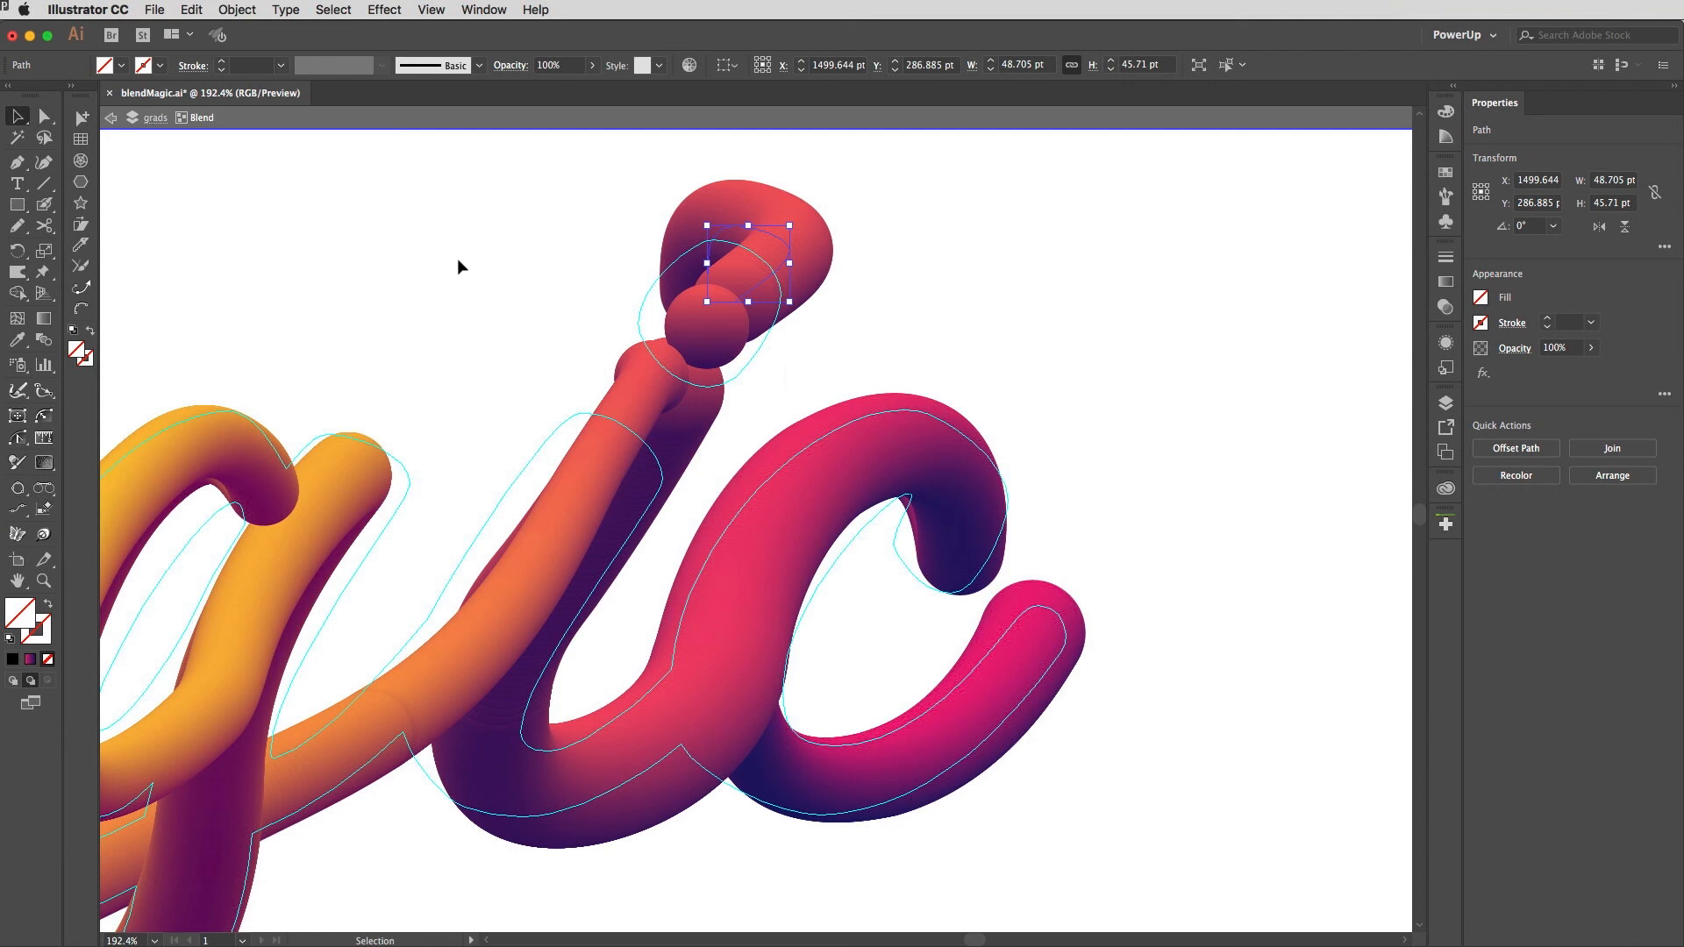
key("super+0")
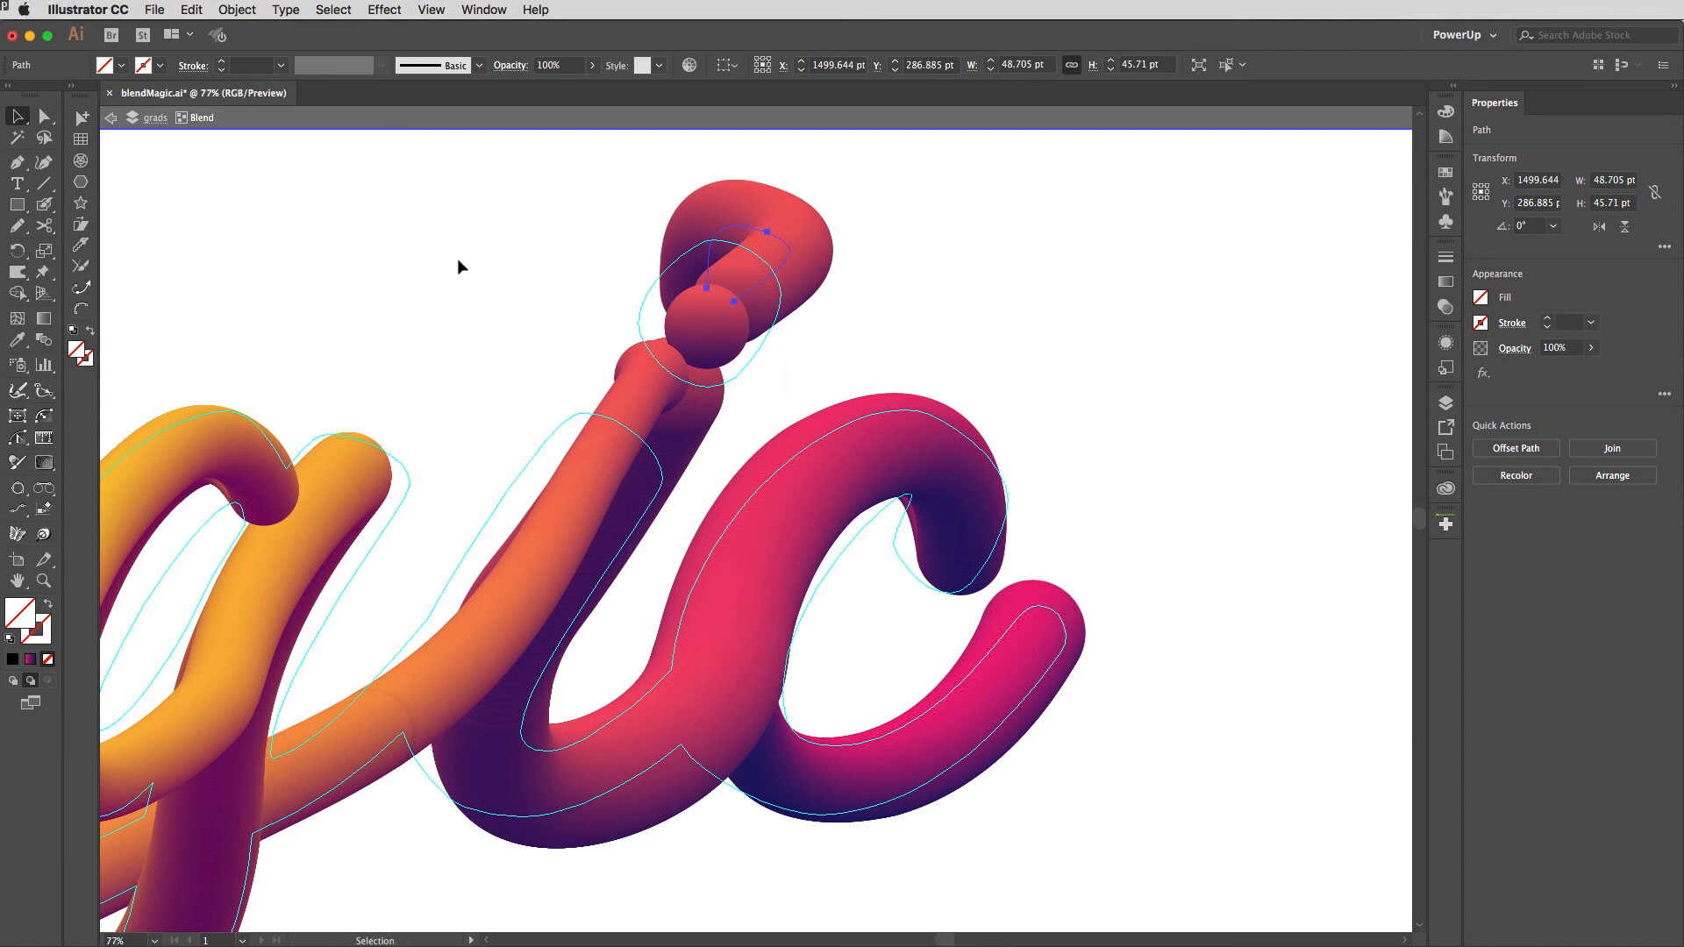
left_click(903, 279)
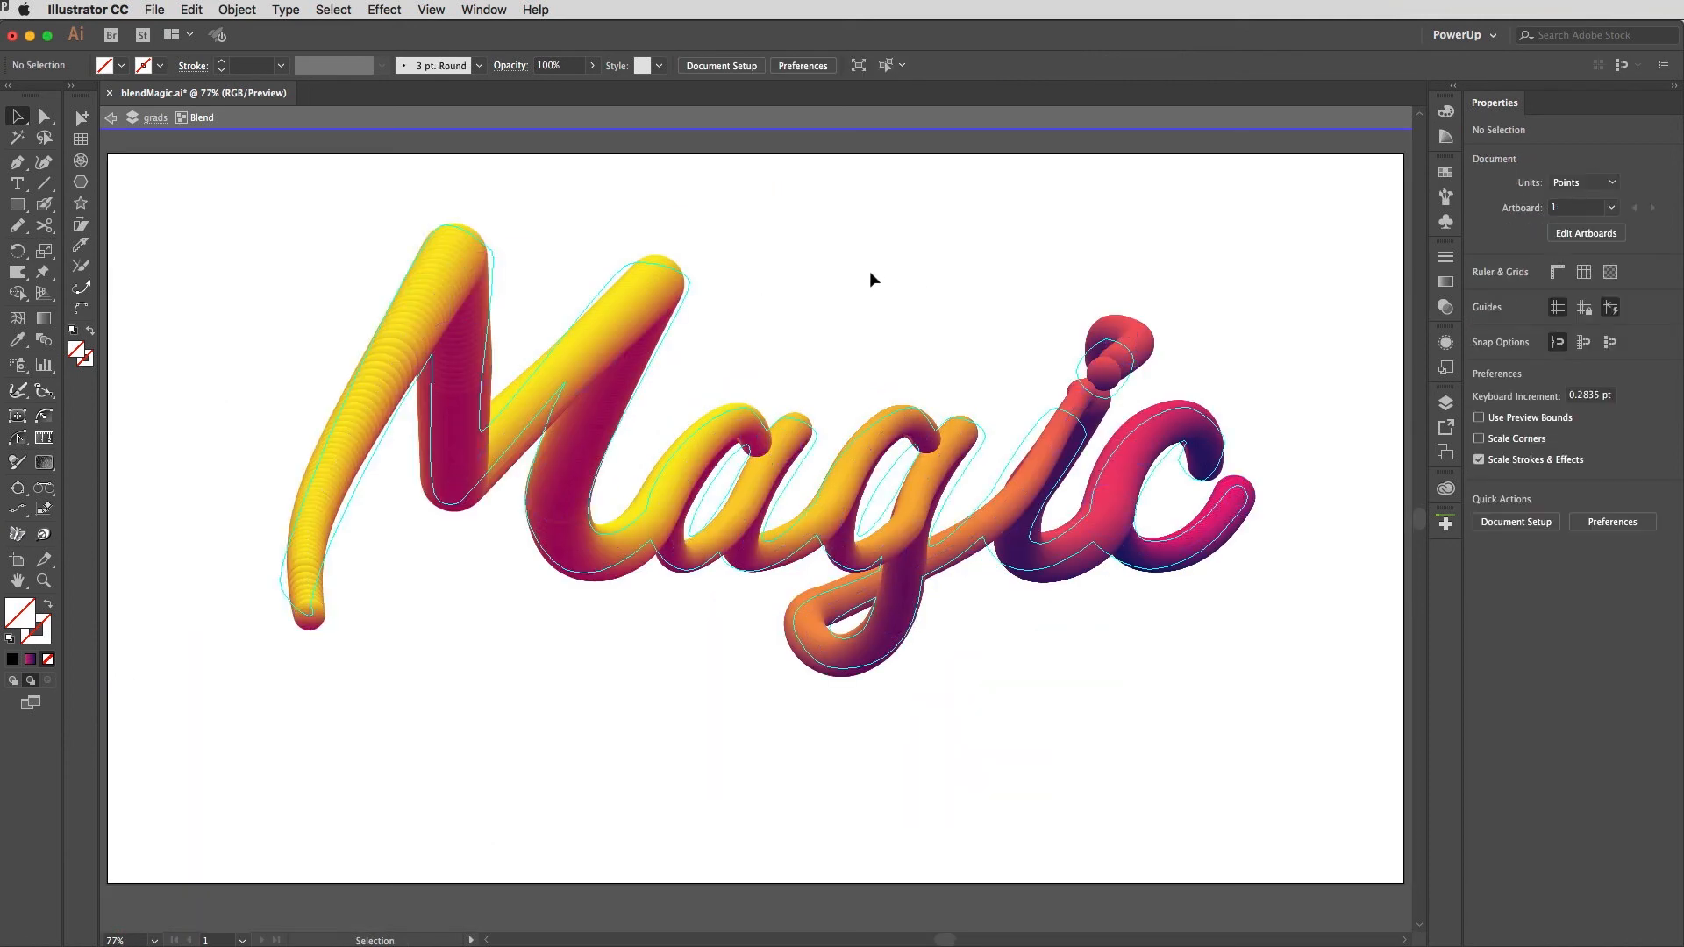
key("Escape")
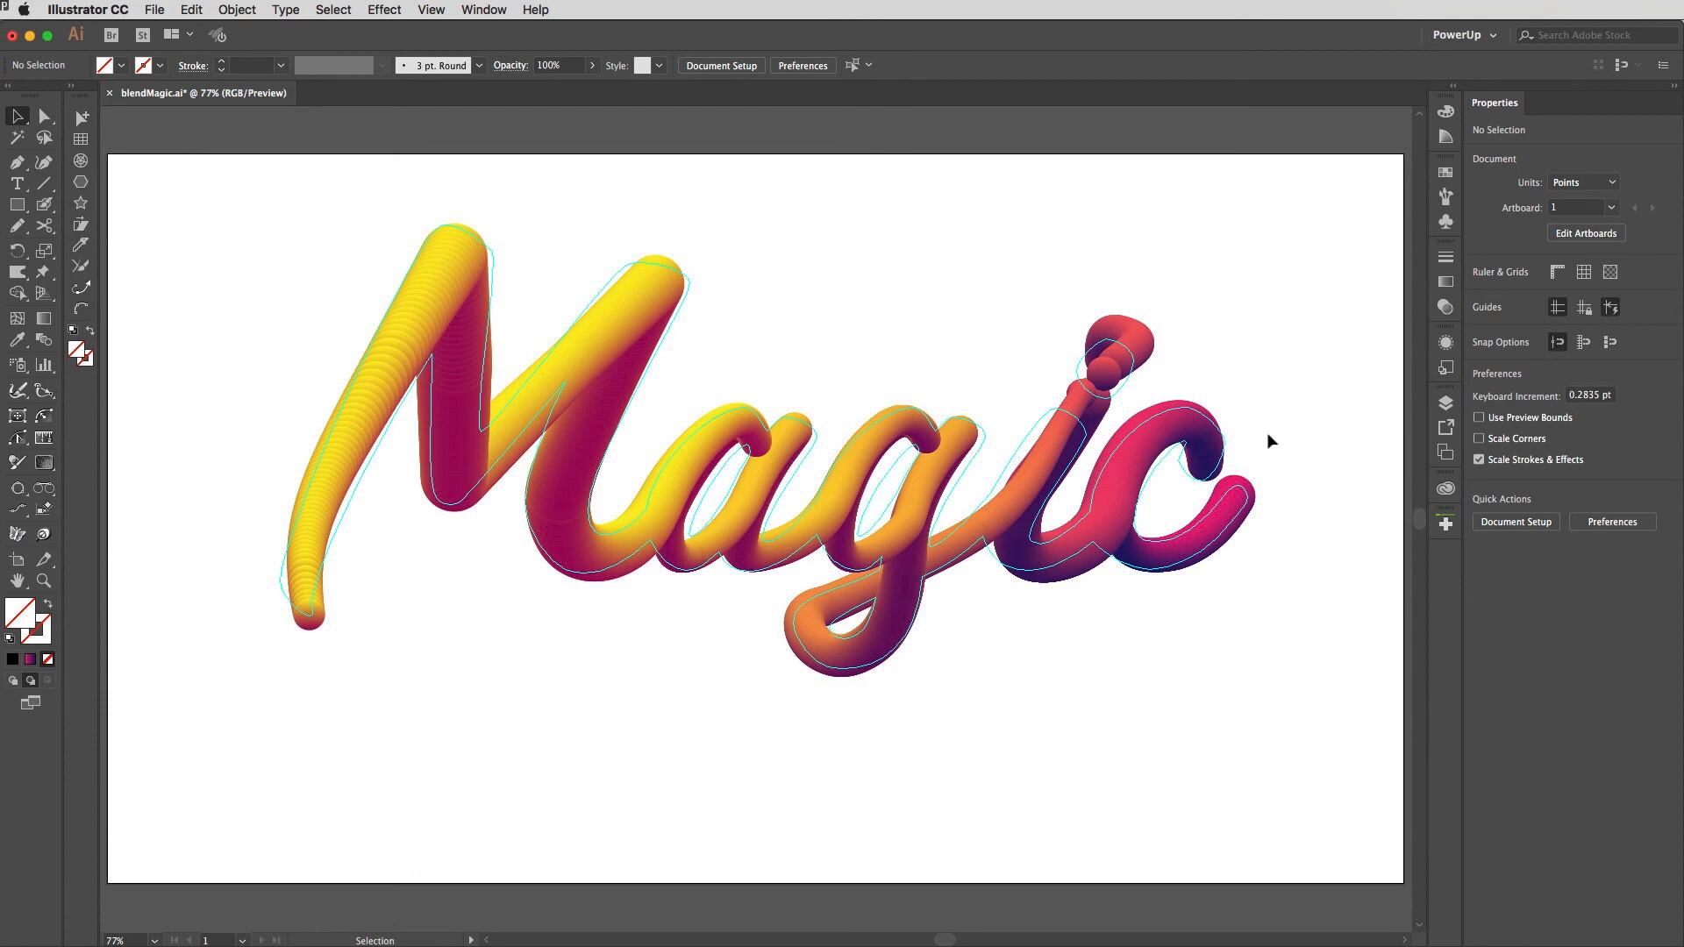
Step: Make the bg layer visible in the Layers panel
left_click(1446, 403)
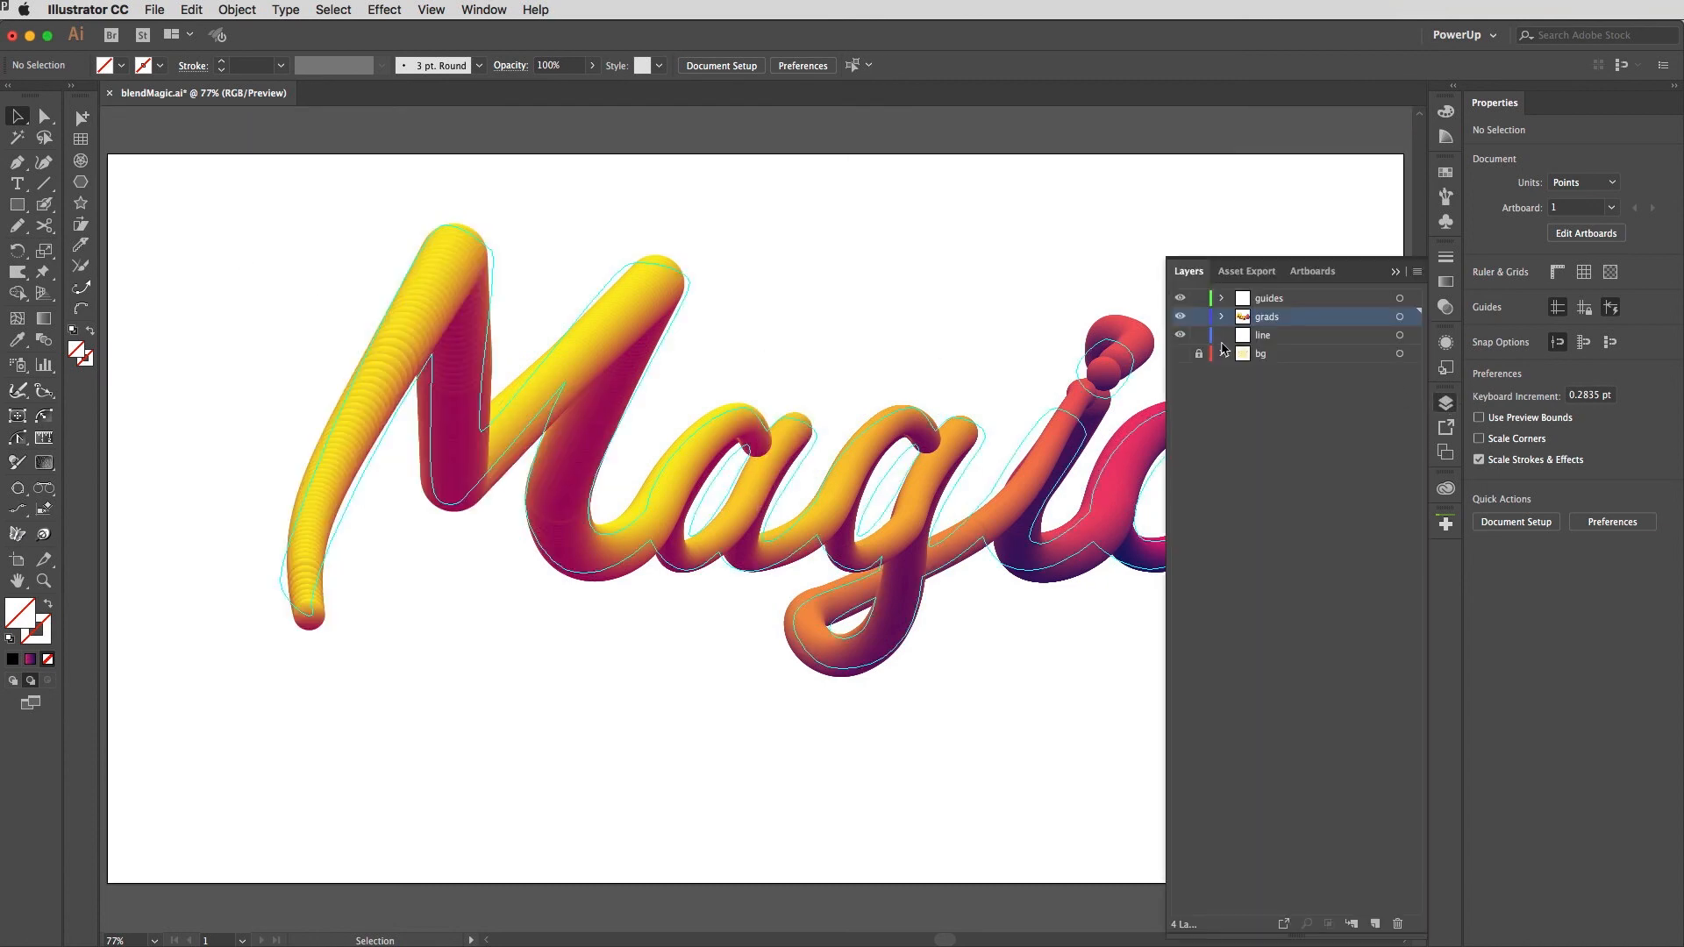
left_click(1181, 354)
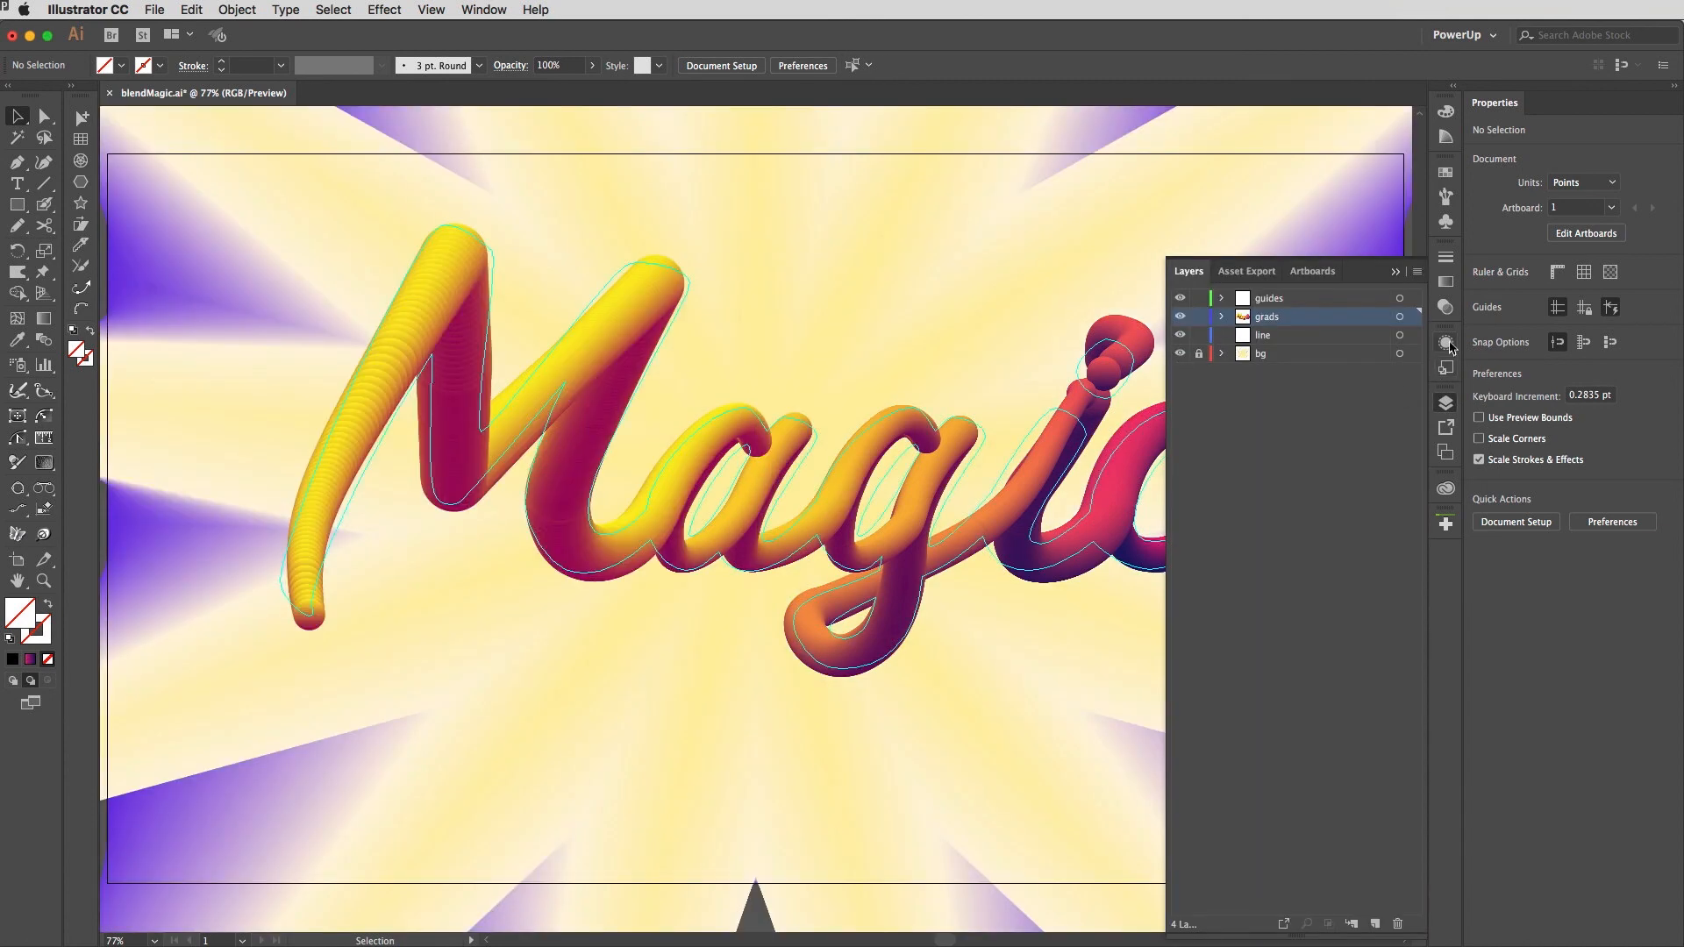
left_click(1446, 403)
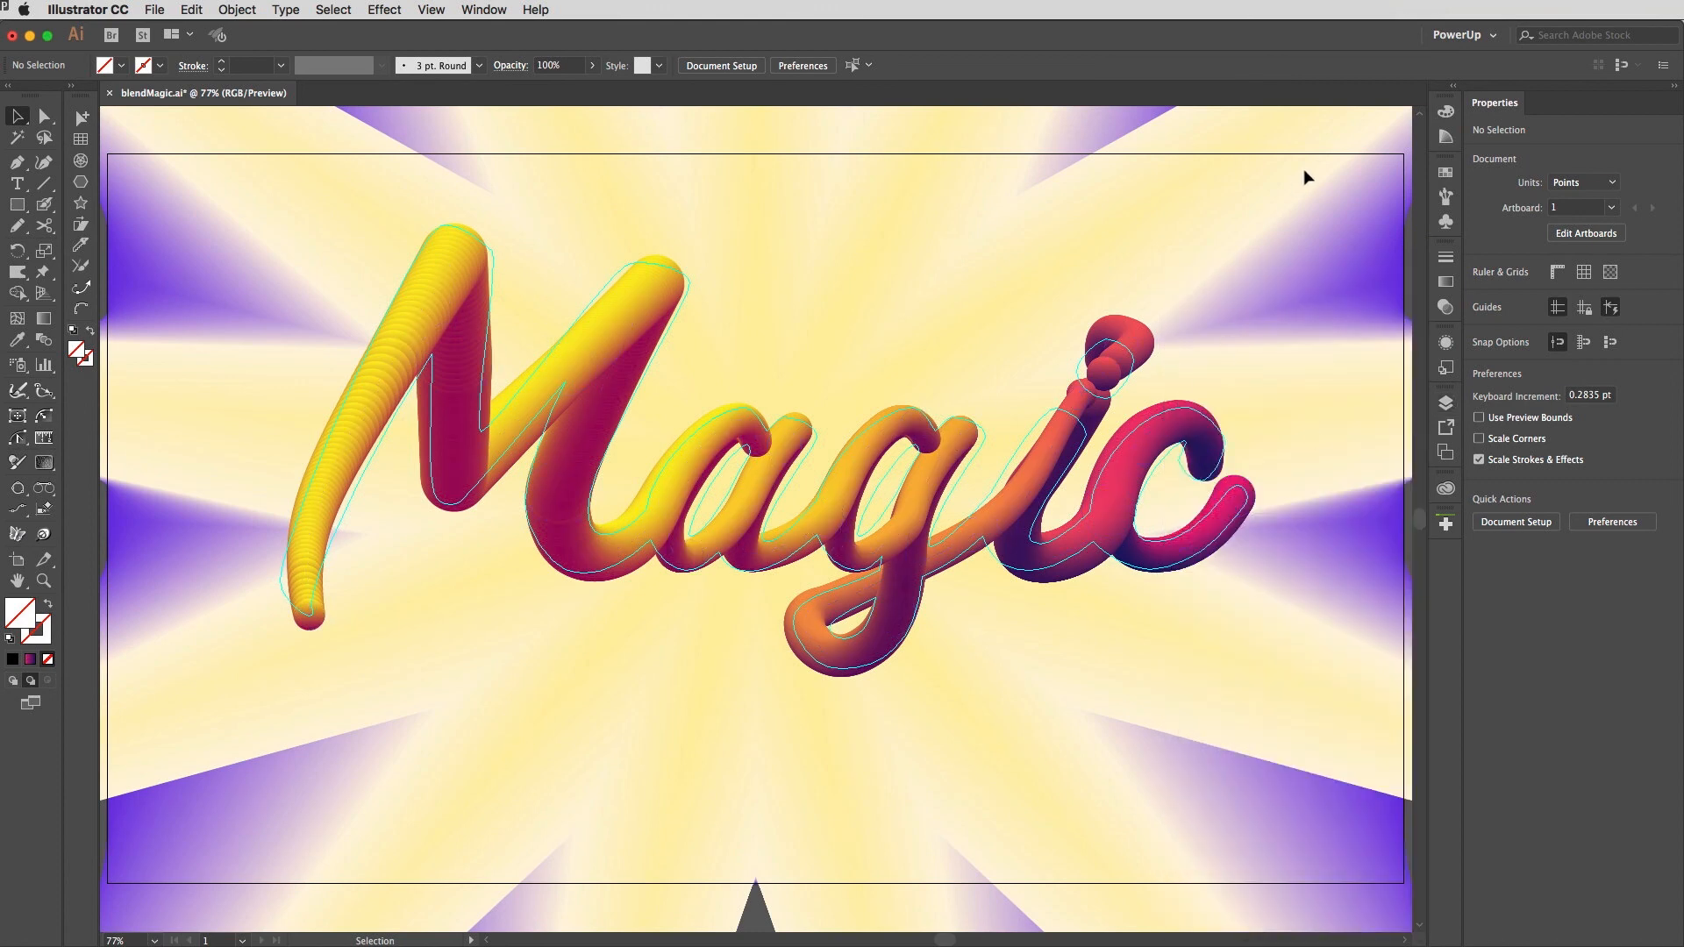